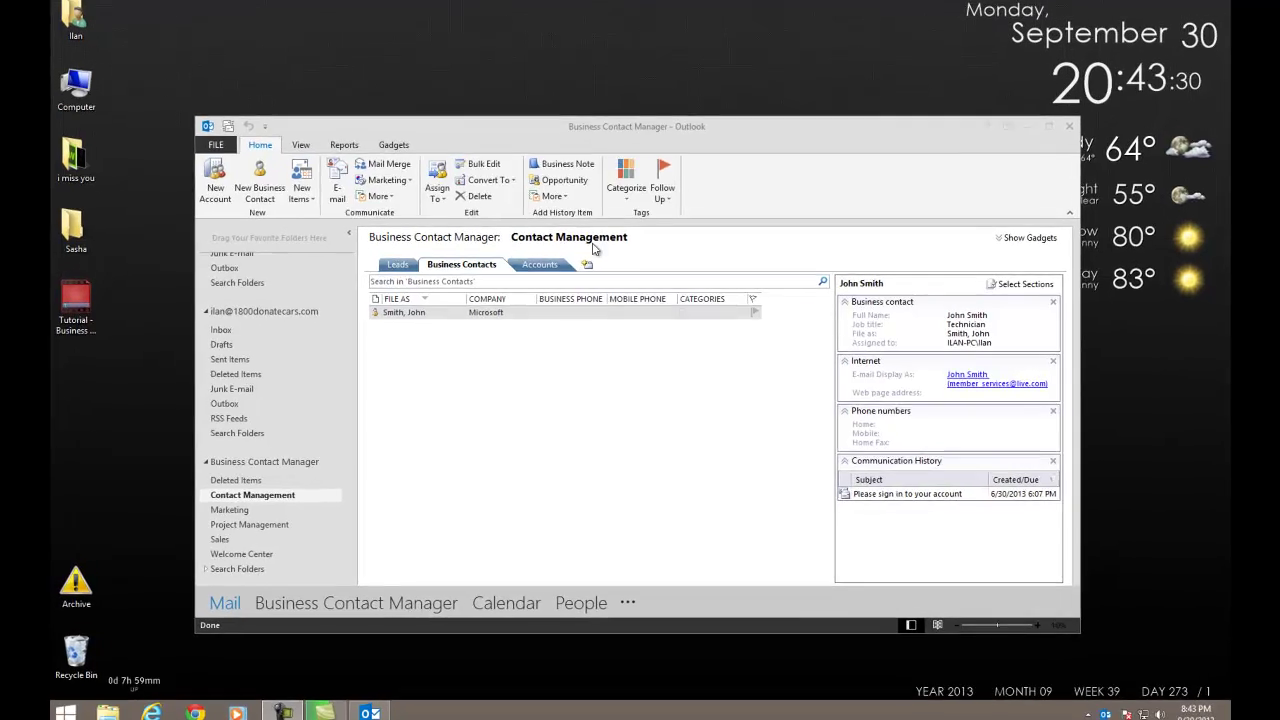
# Sort and group the Business Contacts list by company and select the Microsoft group.
pyautogui.moveTo(500, 133); pyautogui.dragTo(457, 73)
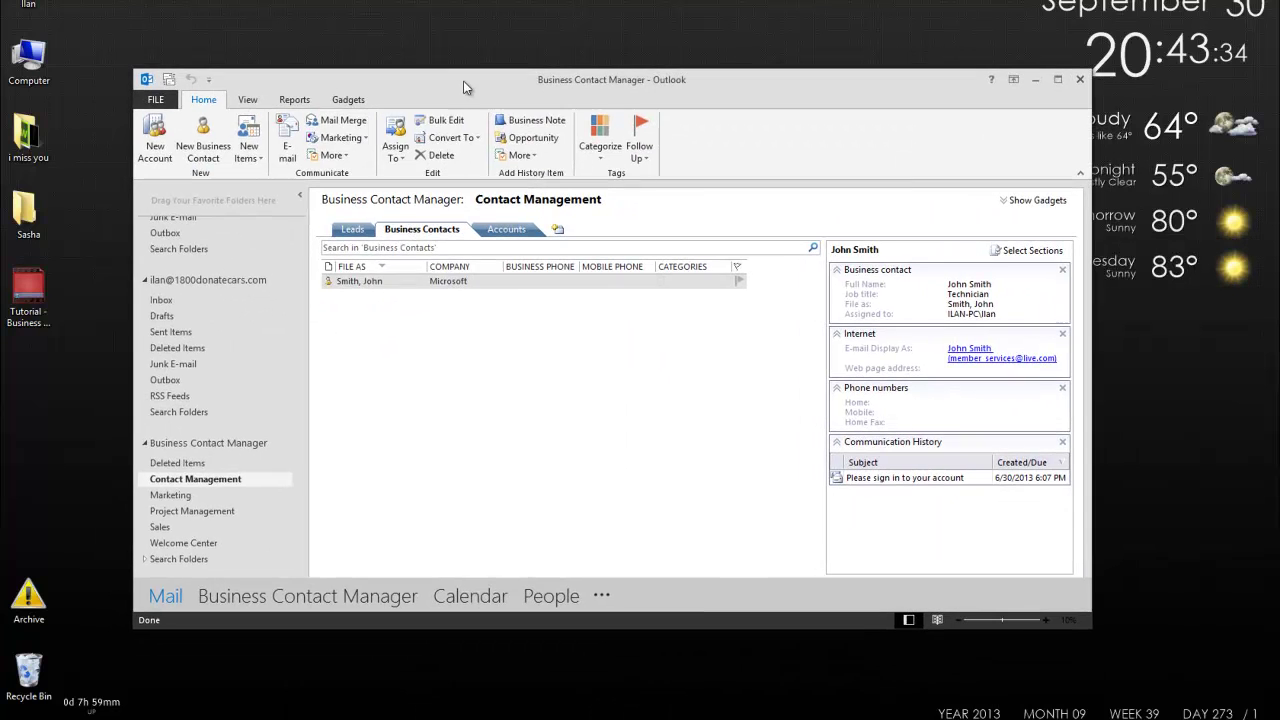
pyautogui.click(446, 281)
pyautogui.click(449, 267)
pyautogui.click(448, 283)
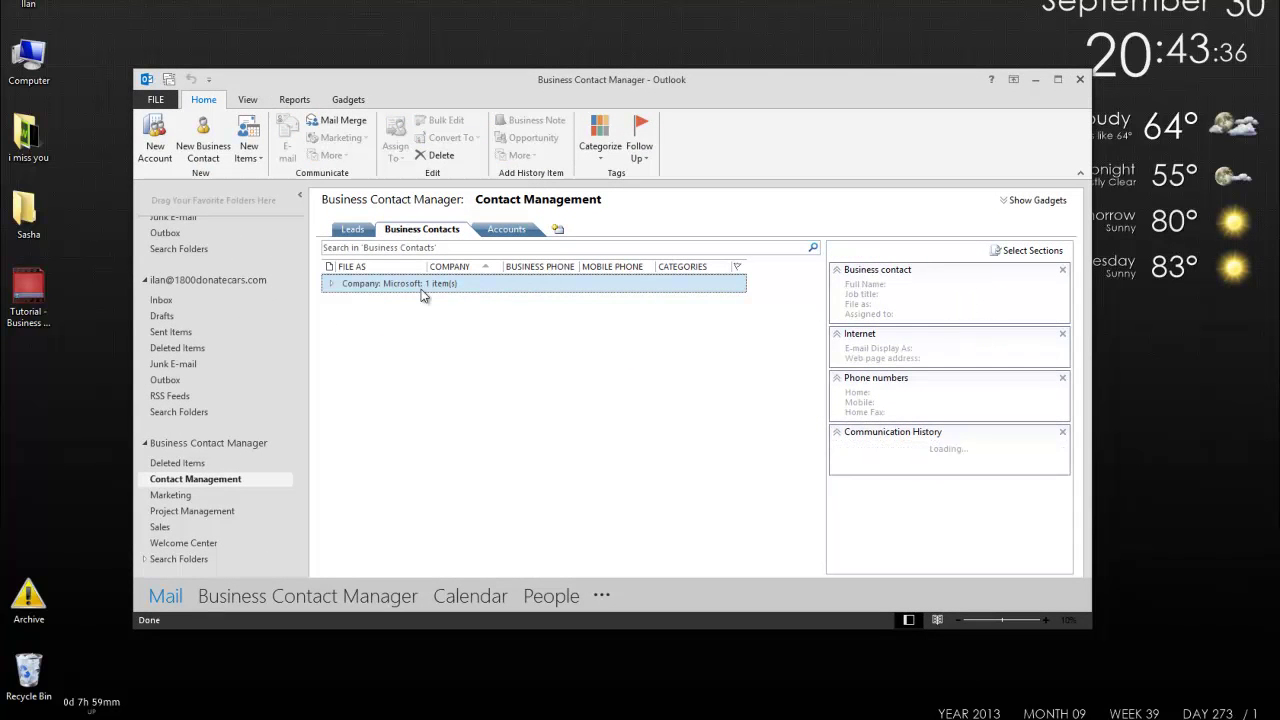
# View the Microsoft contact's History page, then close the contact record.
pyautogui.click(397, 301)
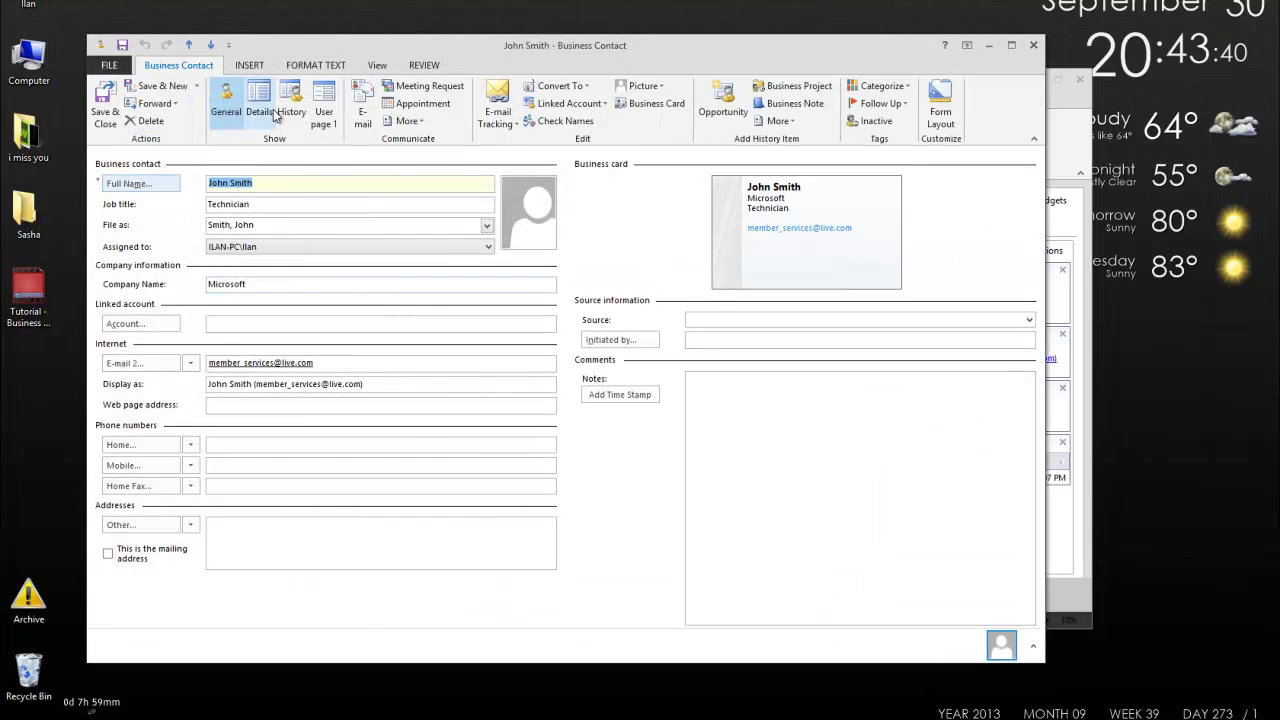
pyautogui.click(282, 109)
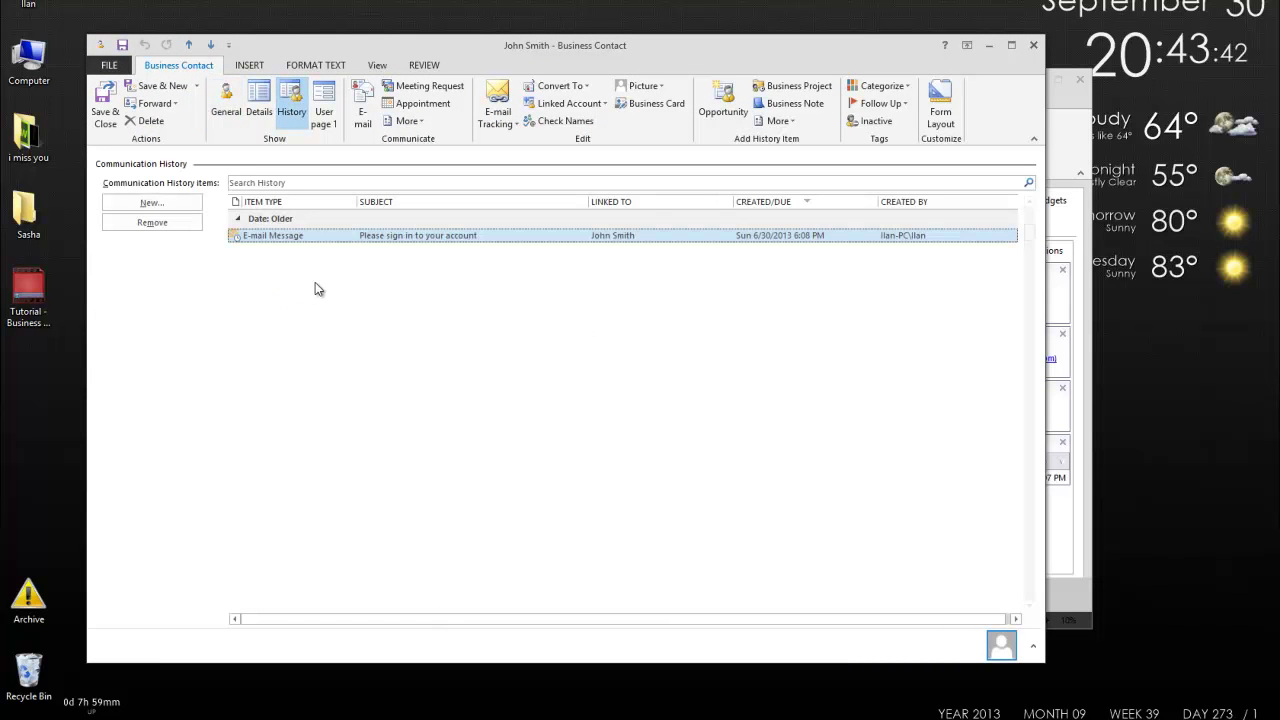
pyautogui.click(1033, 45)
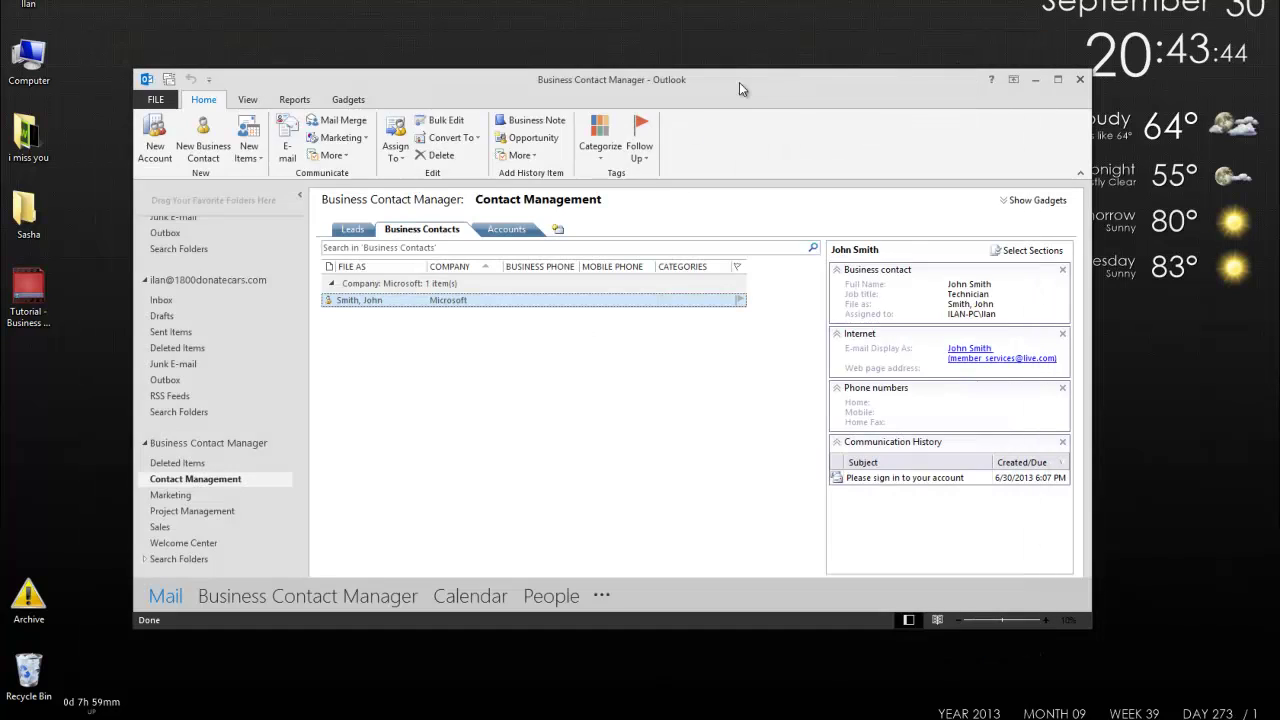
pyautogui.moveTo(400, 84); pyautogui.dragTo(376, 113)
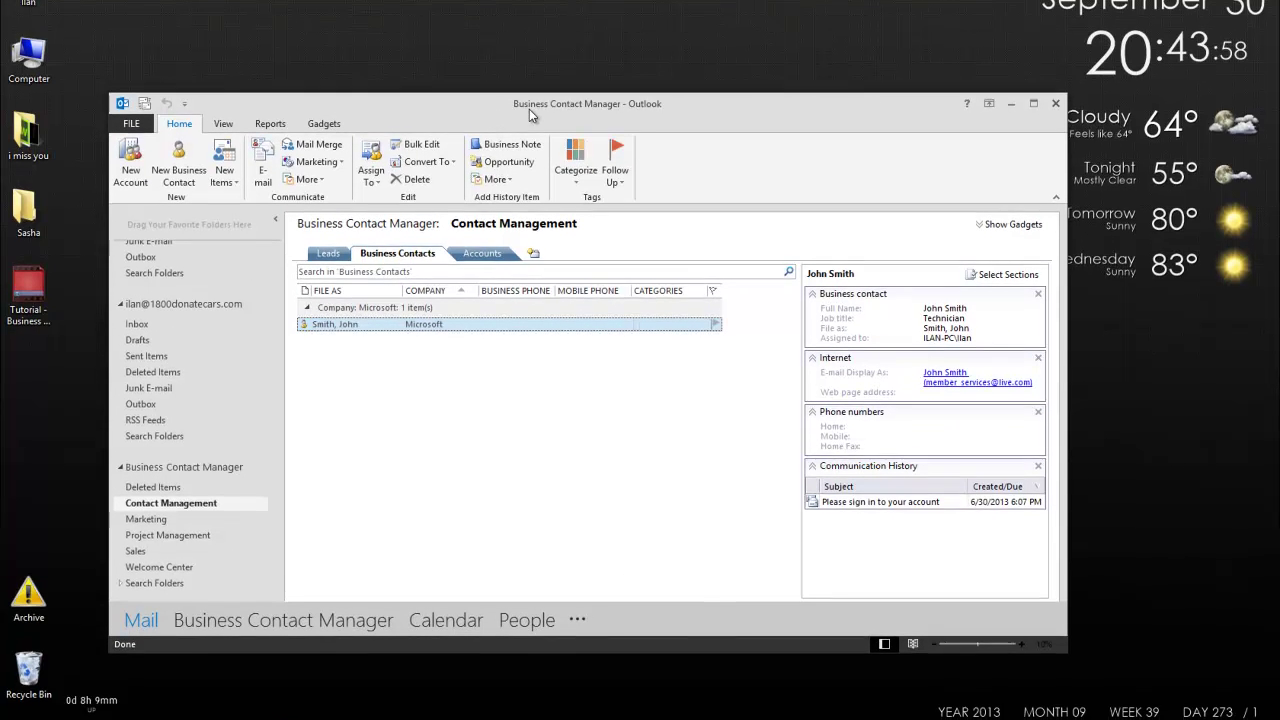
pyautogui.moveTo(547, 103); pyautogui.dragTo(574, 57)
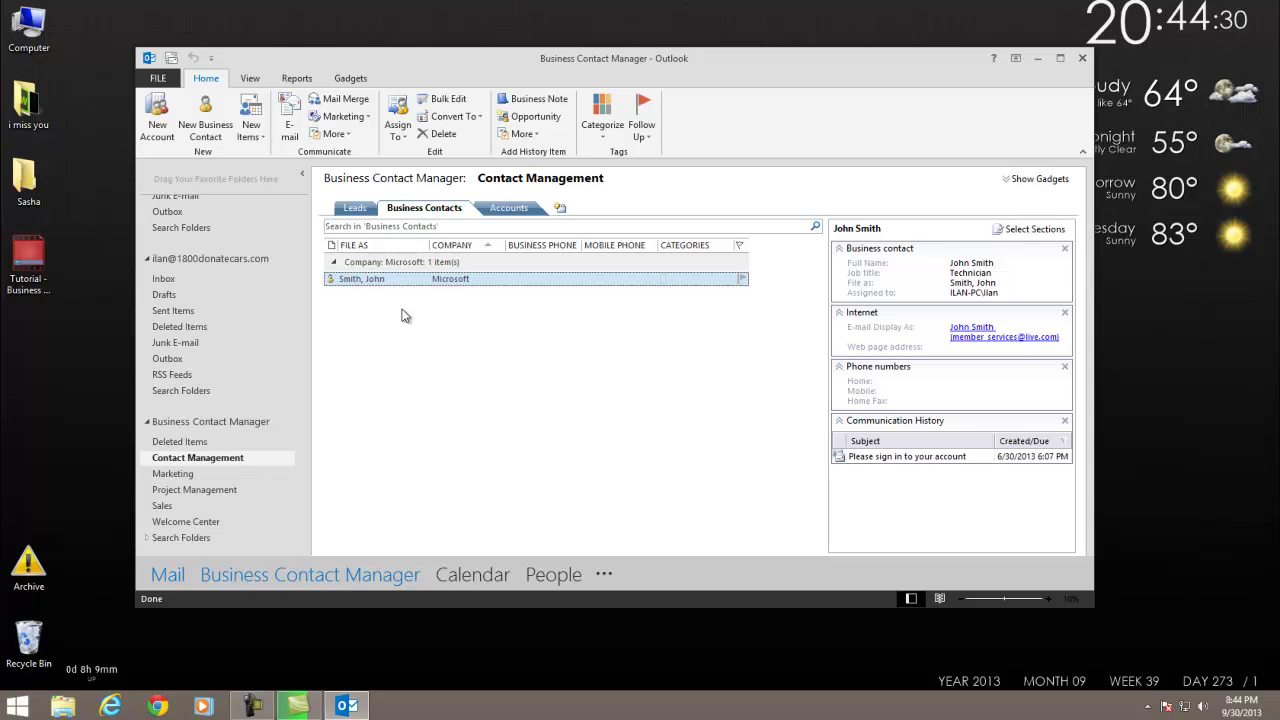
pyautogui.doubleClick(472, 281)
pyautogui.click(288, 84)
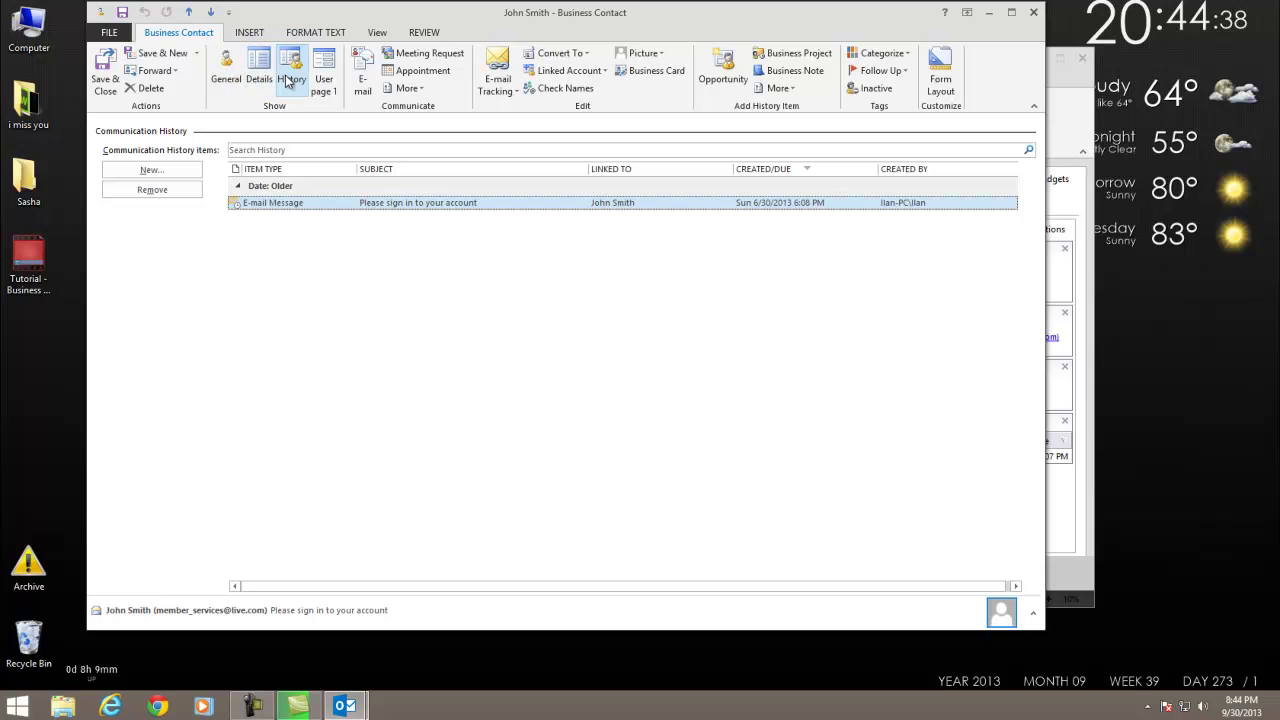
pyautogui.click(258, 80)
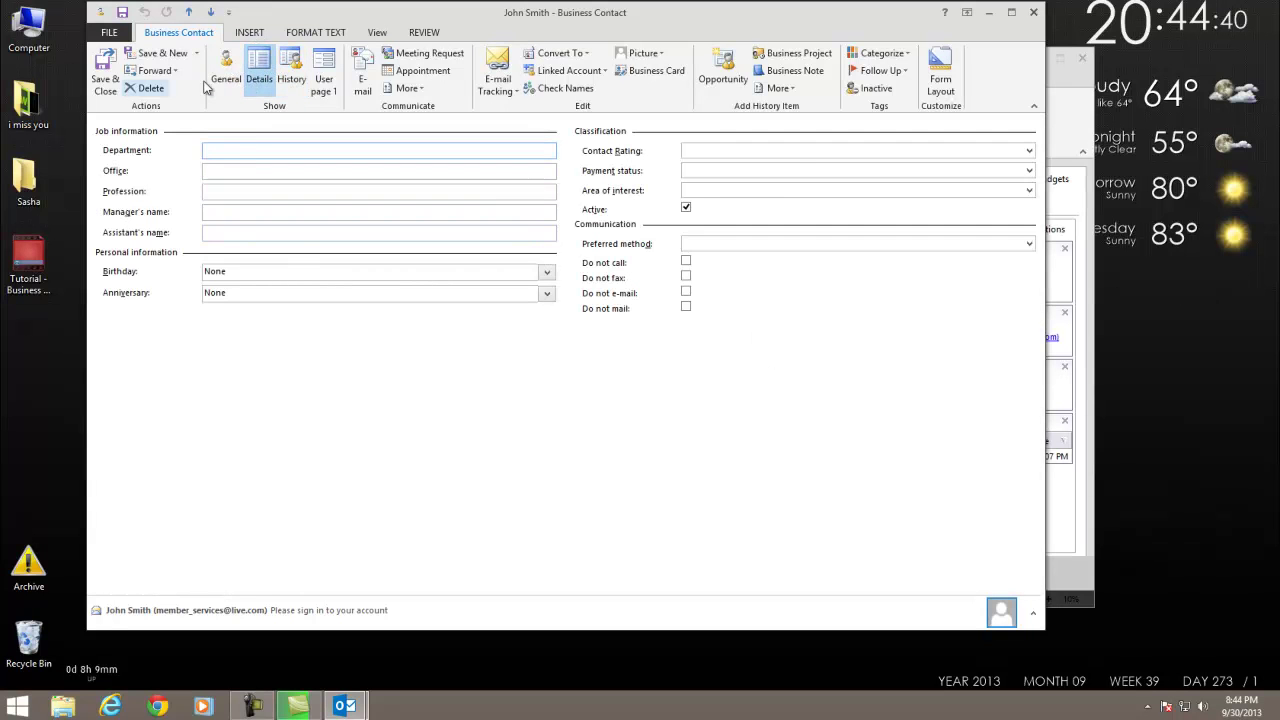
pyautogui.click(215, 83)
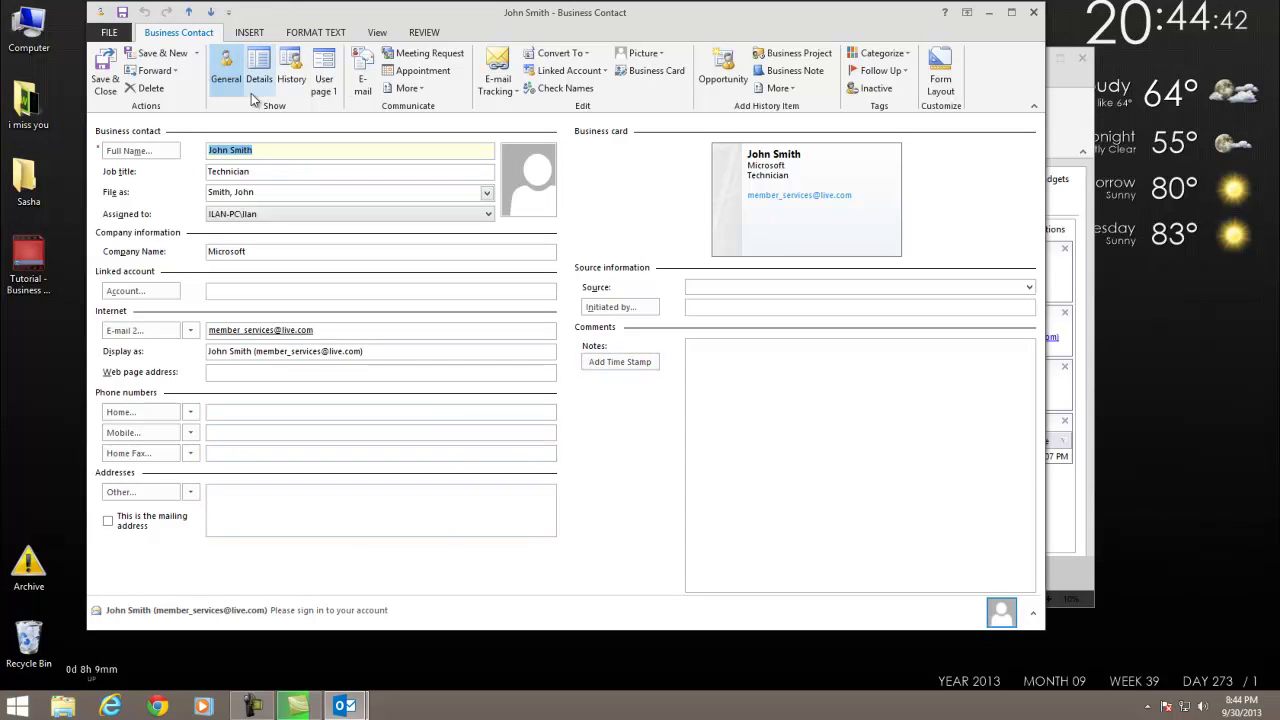
pyautogui.click(1033, 12)
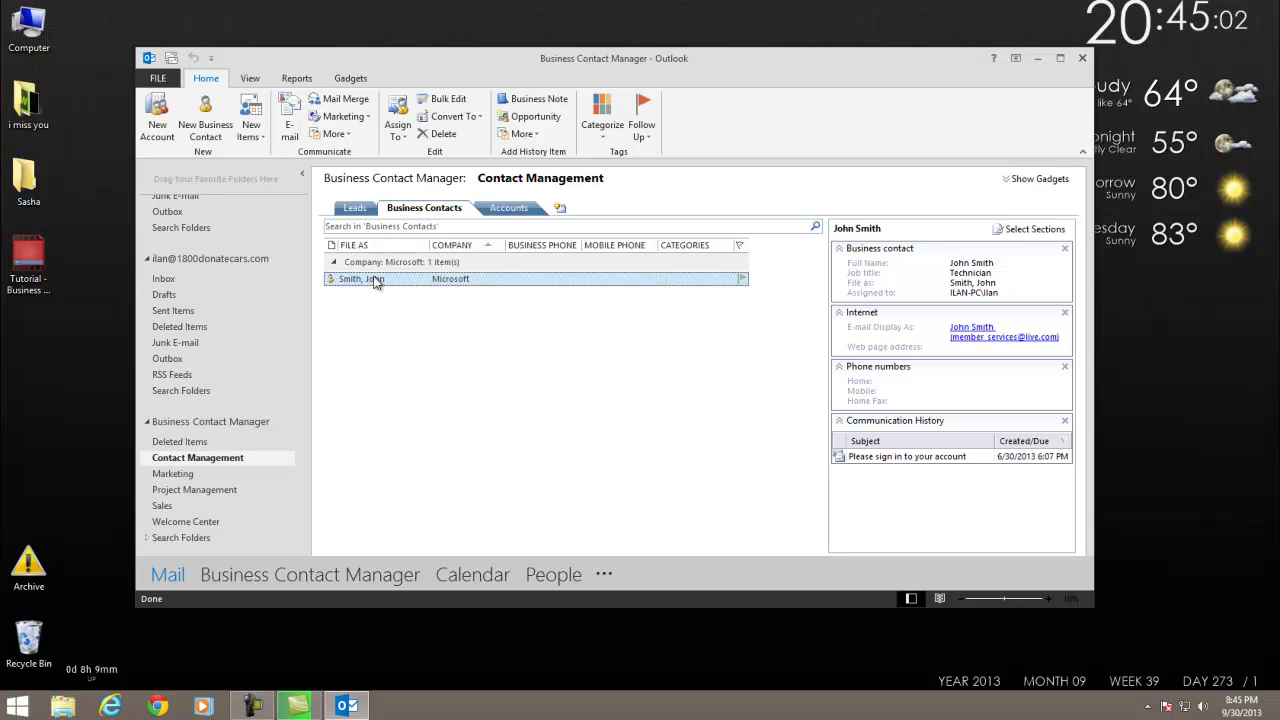
# Start a new lead from the Leads list's shortcut menu.
pyautogui.click(363, 210)
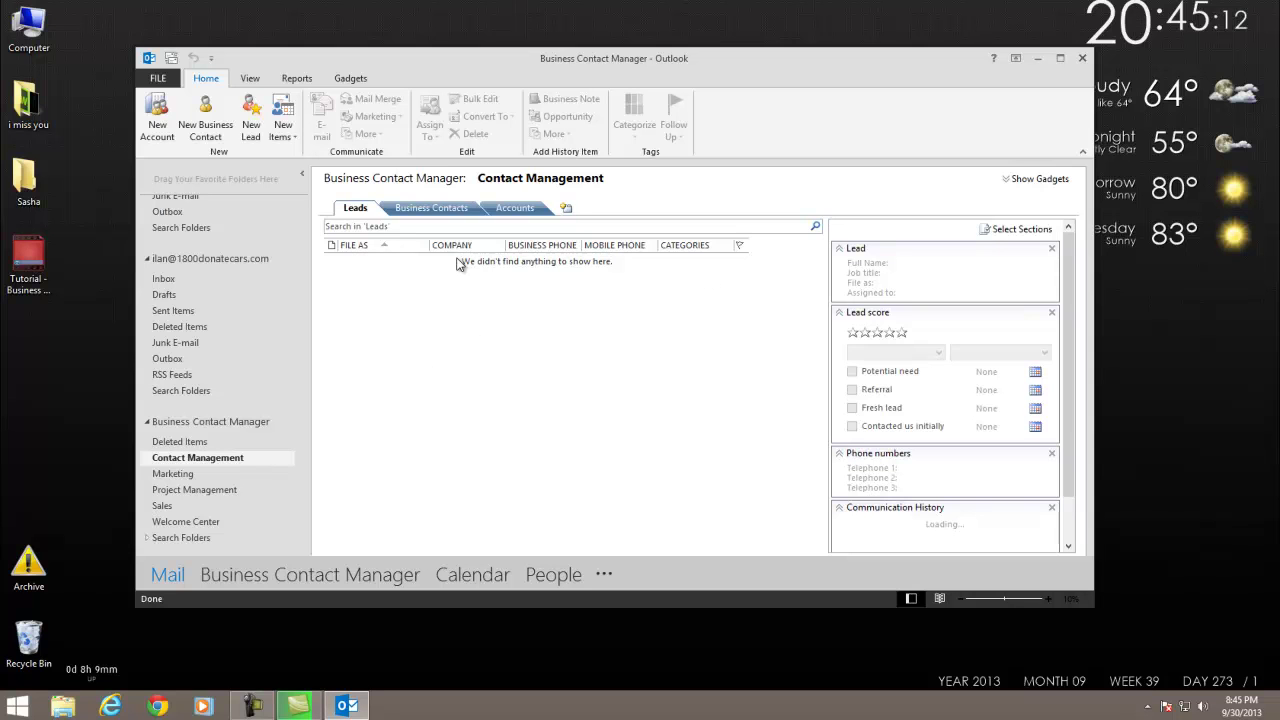
pyautogui.rightClick(398, 340)
pyautogui.click(440, 350)
pyautogui.moveTo(800, 10); pyautogui.dragTo(497, 61)
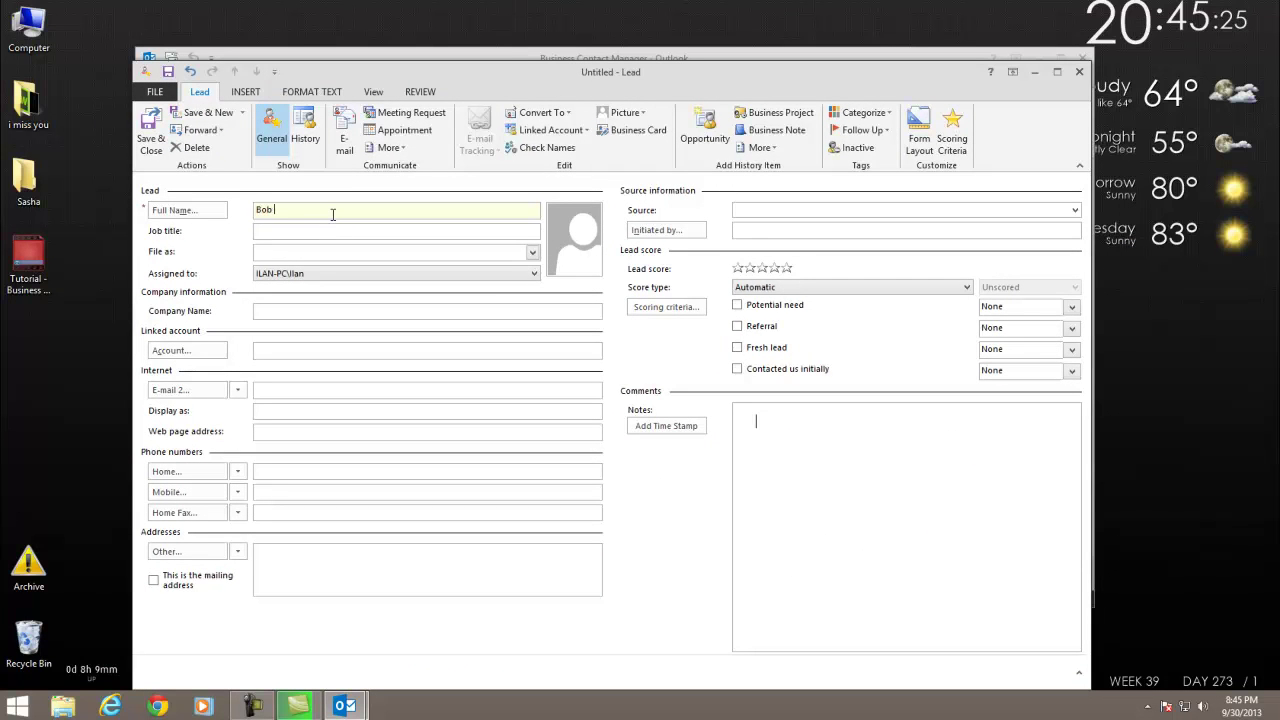
# Enter the lead's full name, Job title Marketer and Company Name Johnson & Johnson.
pyautogui.write('ohnson')
pyautogui.press('Tab')
pyautogui.press('Tab')
pyautogui.click(396, 228)
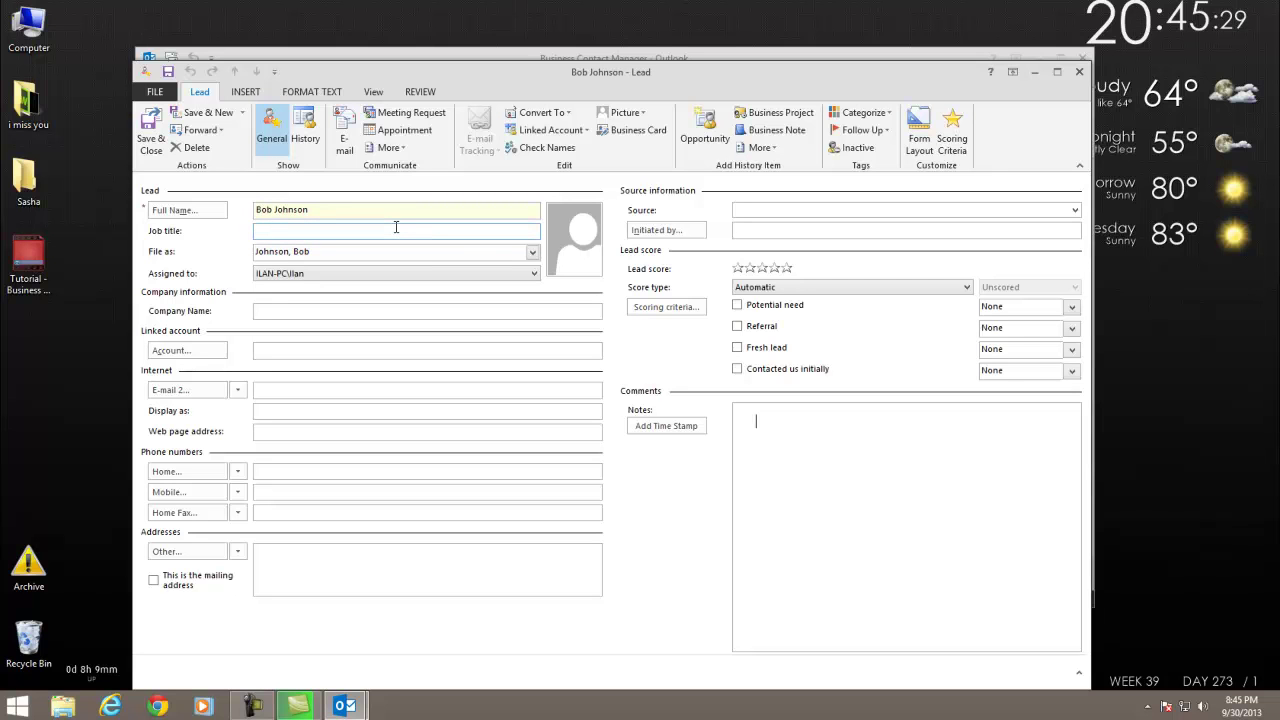
pyautogui.write('Marketer')
pyautogui.click(305, 309)
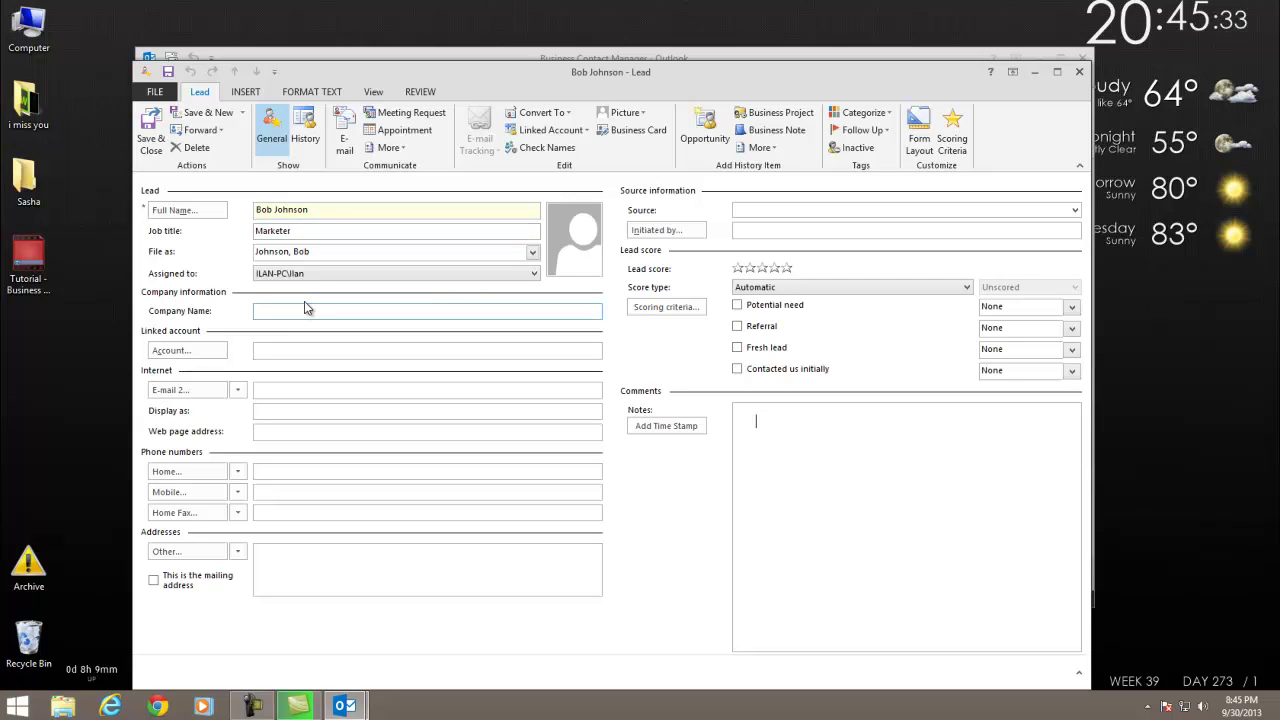
pyautogui.write('Johnson & Johnson')
pyautogui.moveTo(631, 72); pyautogui.dragTo(628, 20)
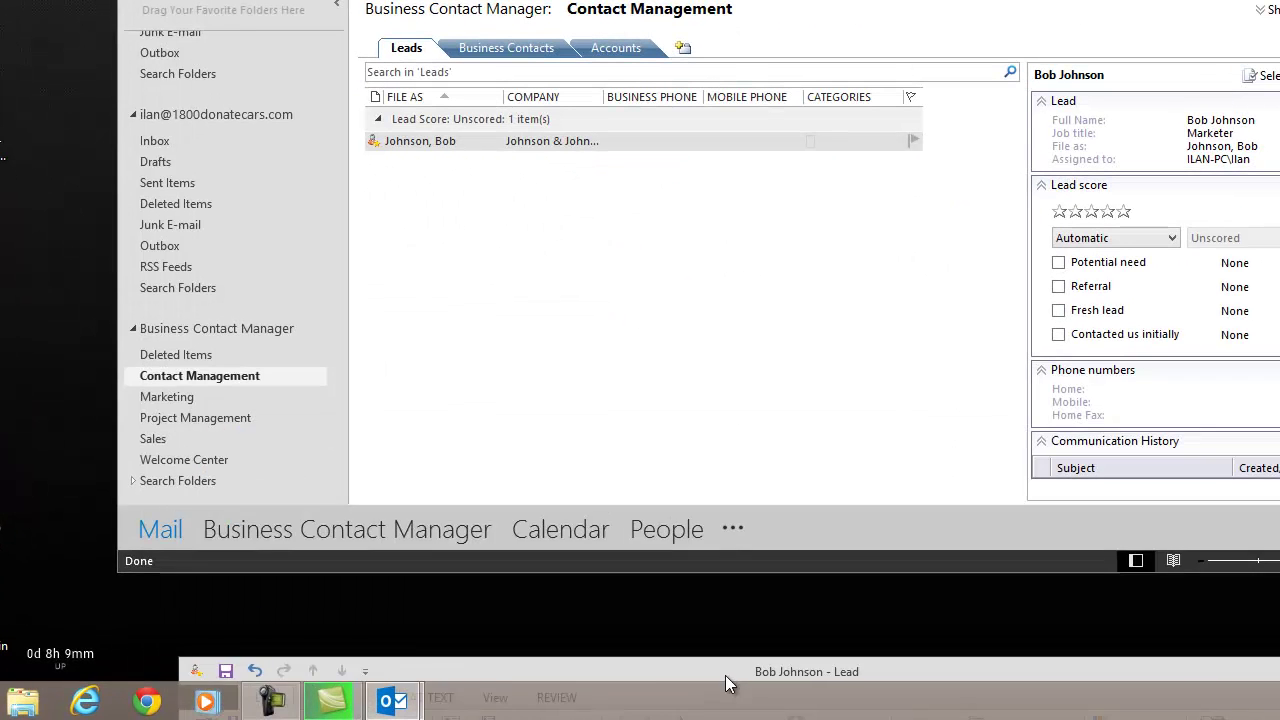
pyautogui.moveTo(560, 578); pyautogui.dragTo(553, 354)
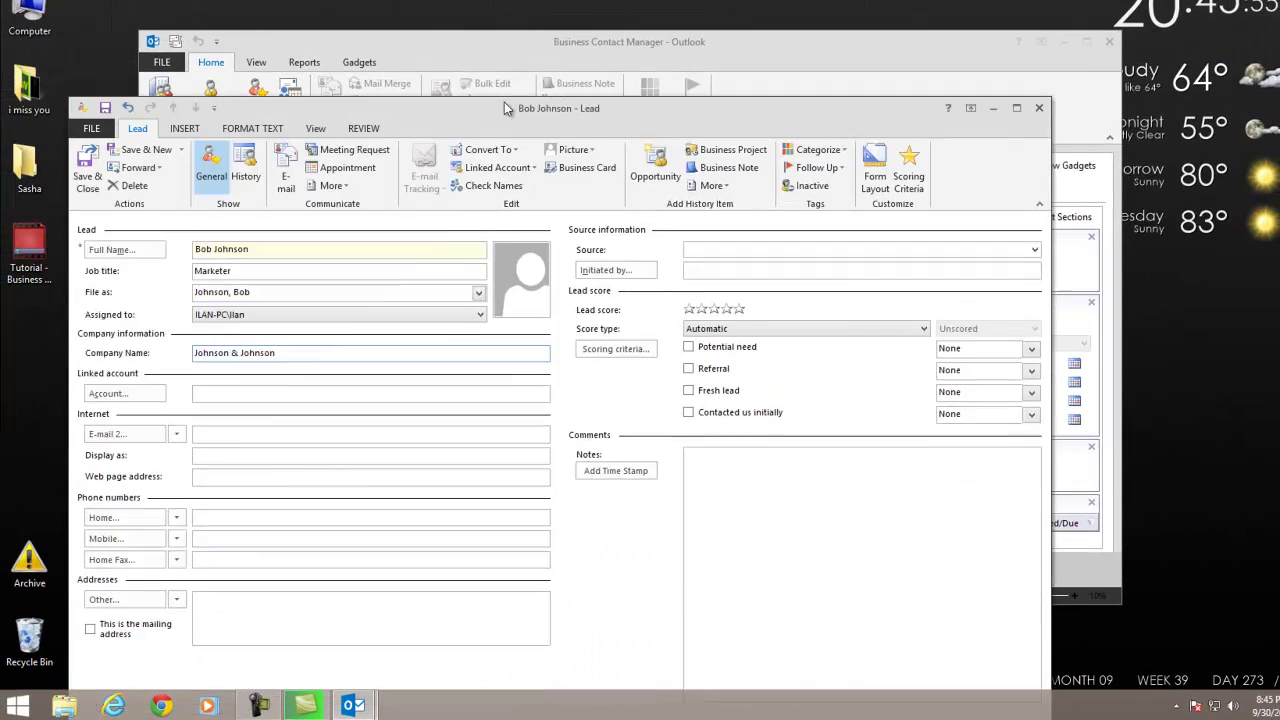
# Show the lead's History page, glancing at the conversion options without converting.
pyautogui.moveTo(505, 103); pyautogui.dragTo(560, 33)
pyautogui.click(278, 115)
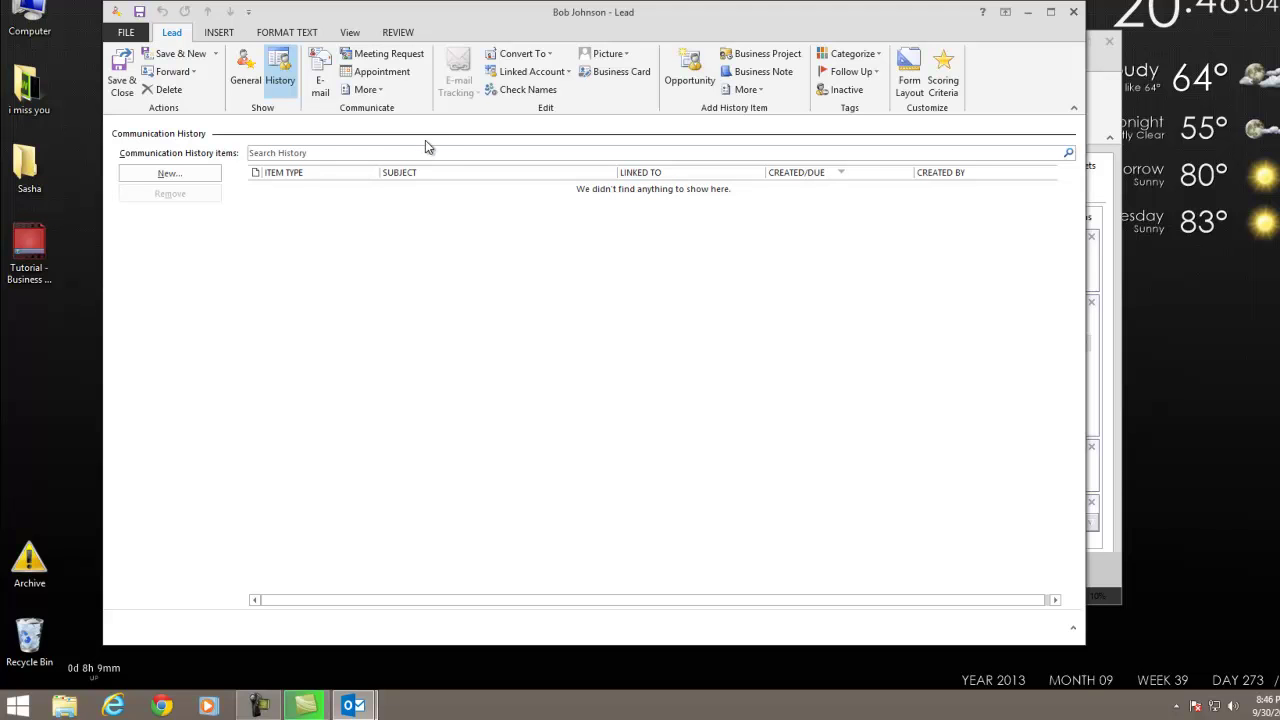
pyautogui.moveTo(513, 17); pyautogui.dragTo(498, 223)
pyautogui.click(503, 256)
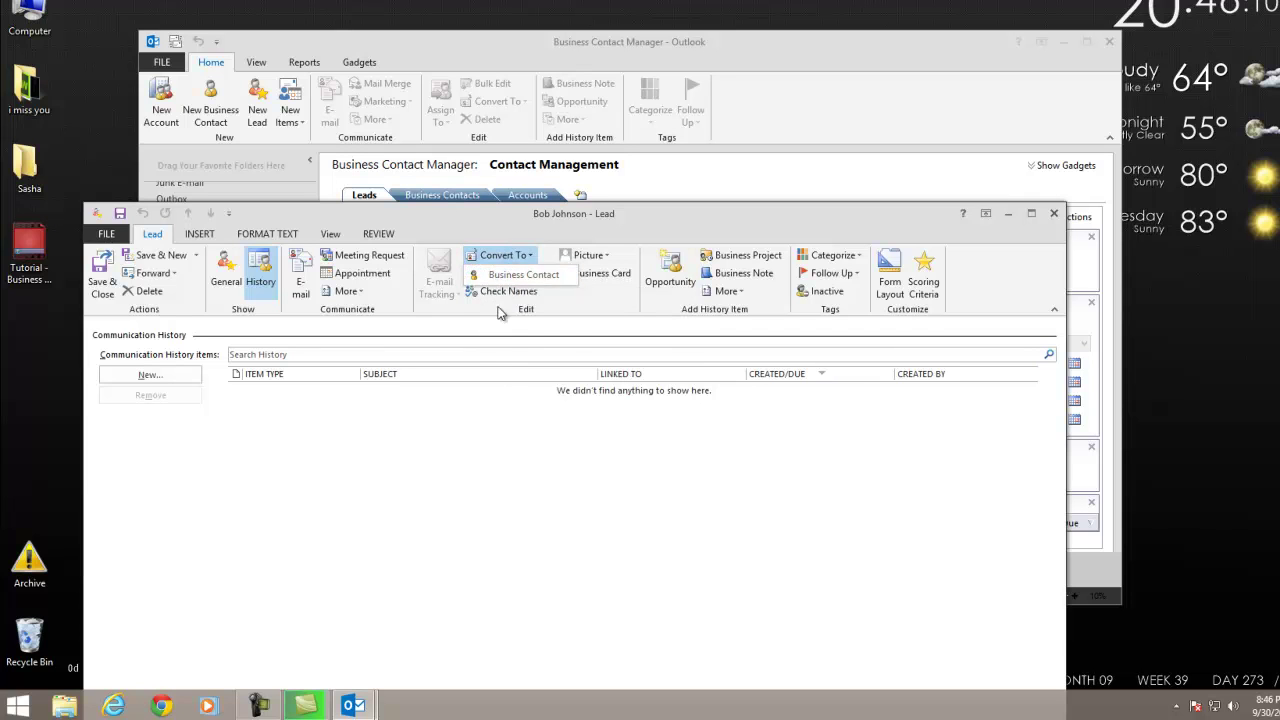
pyautogui.click(522, 457)
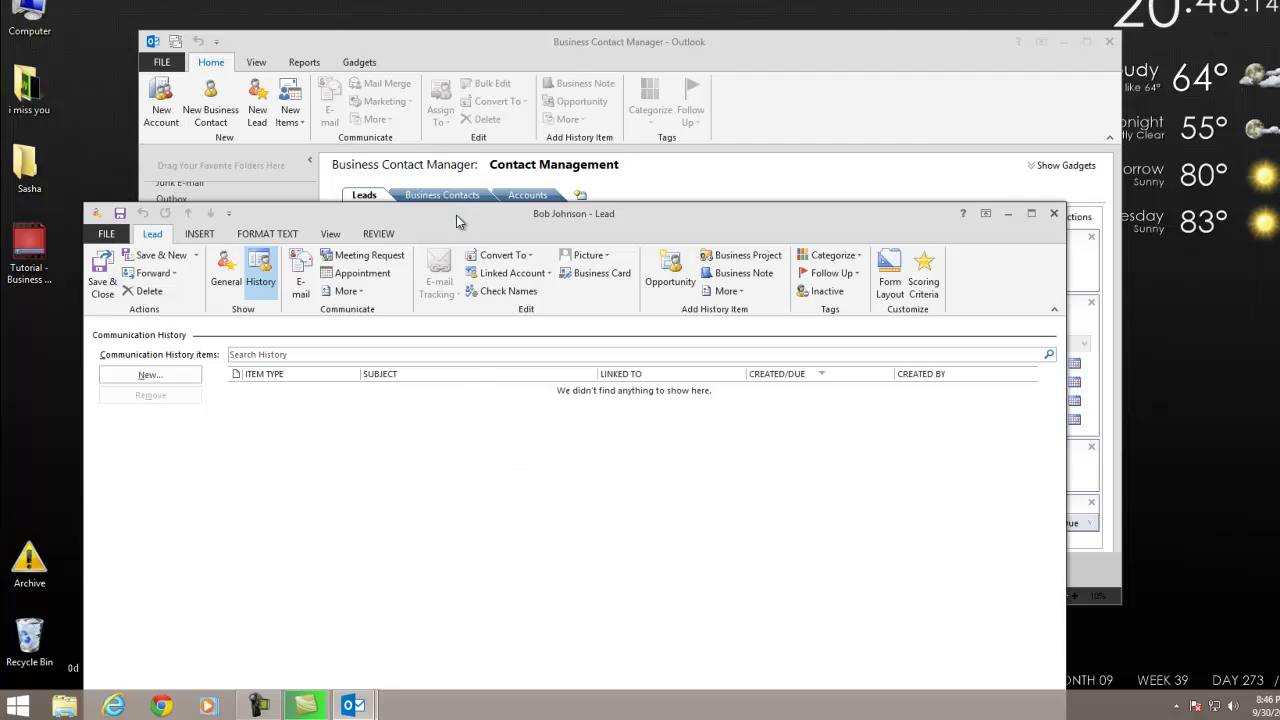
pyautogui.moveTo(456, 215); pyautogui.dragTo(463, 20)
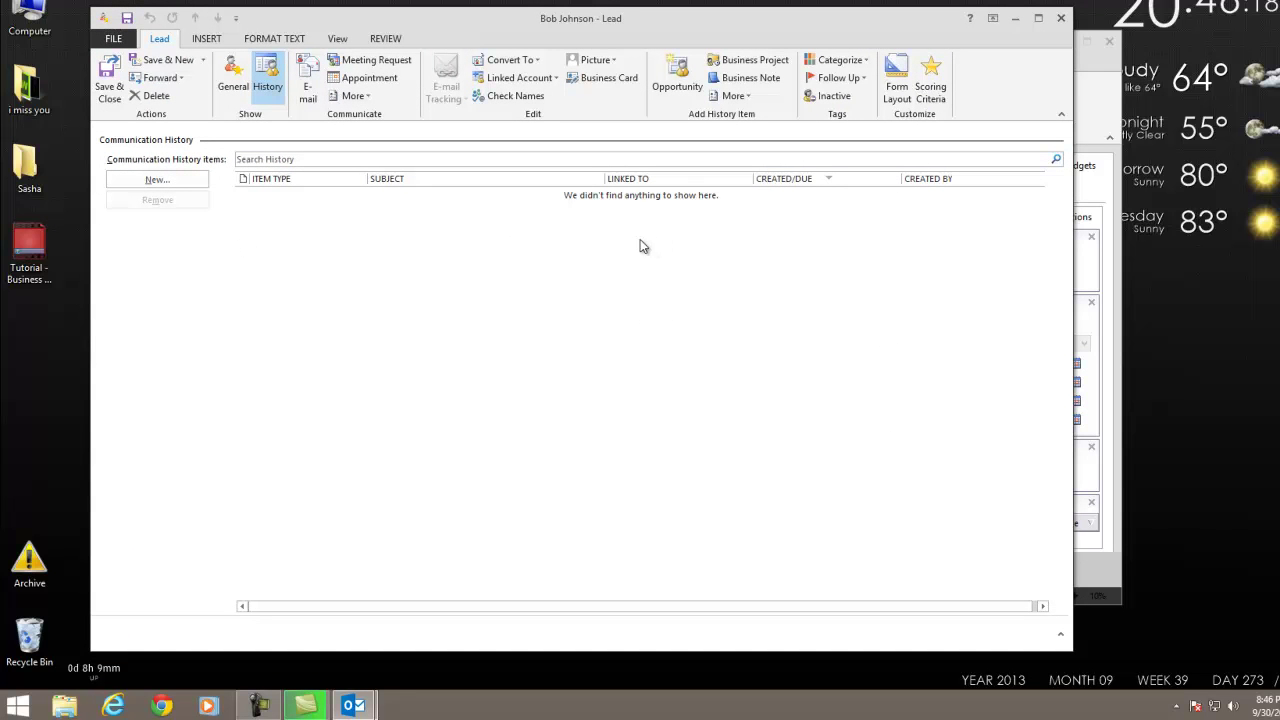
# Create a new Business Note linked to the lead from the History New list.
pyautogui.click(155, 179)
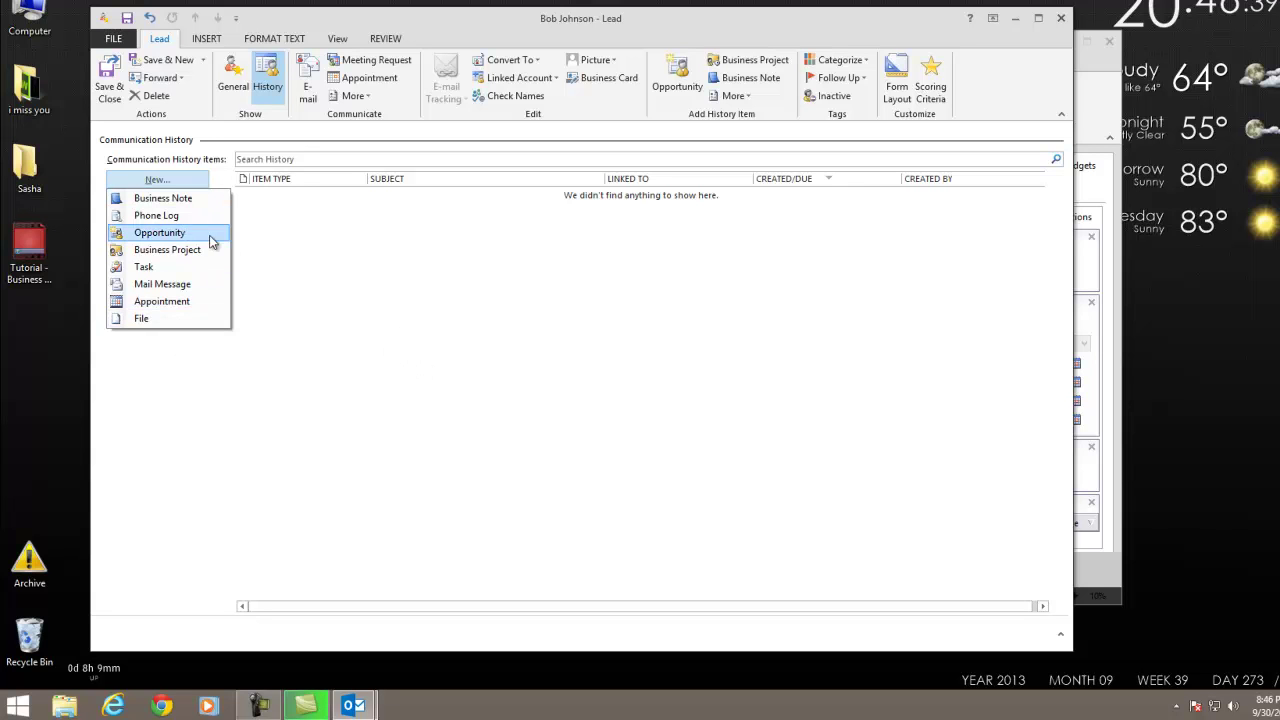
pyautogui.click(307, 302)
pyautogui.click(153, 211)
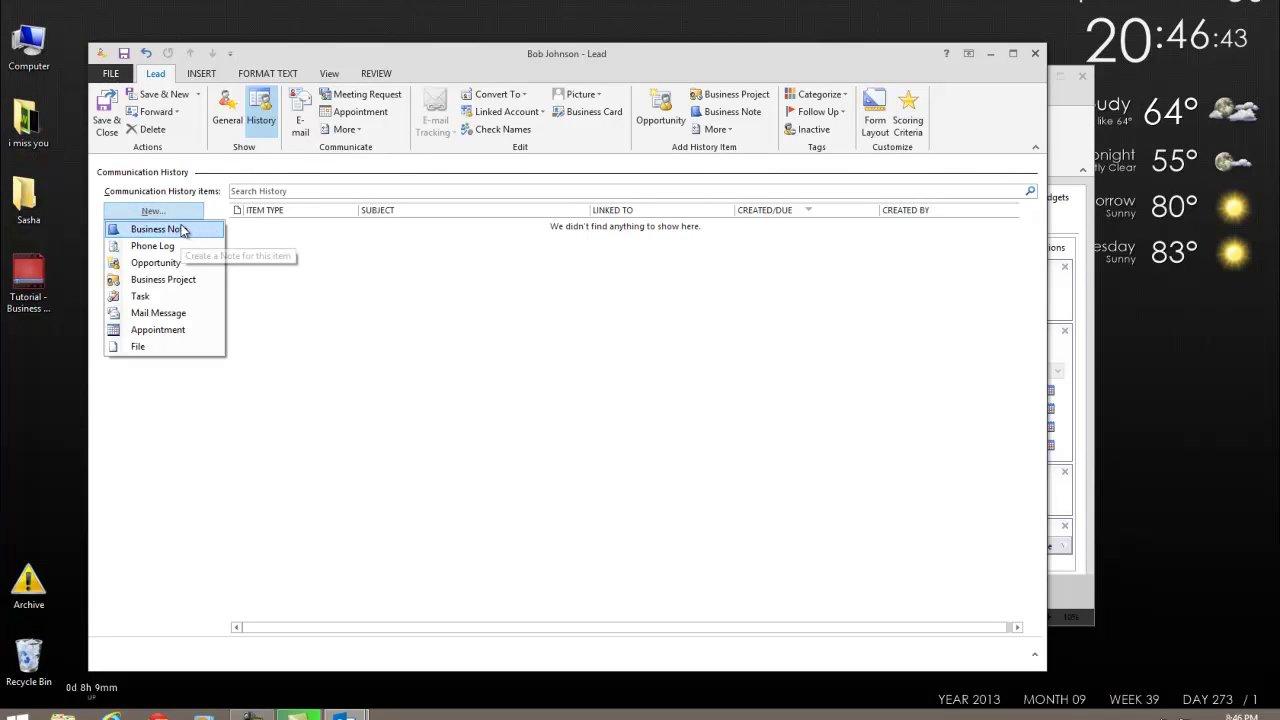
pyautogui.click(183, 230)
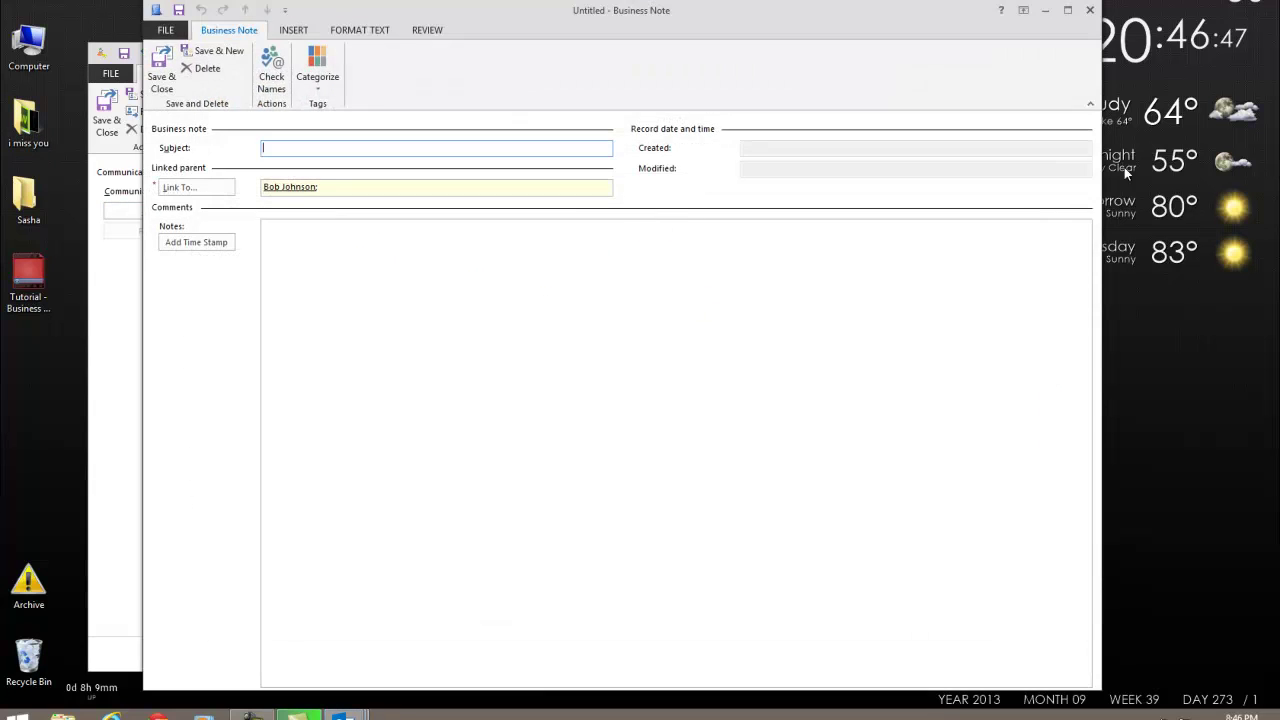
# Discard the blank note and start a new Phone Log for the lead.
pyautogui.click(1090, 10)
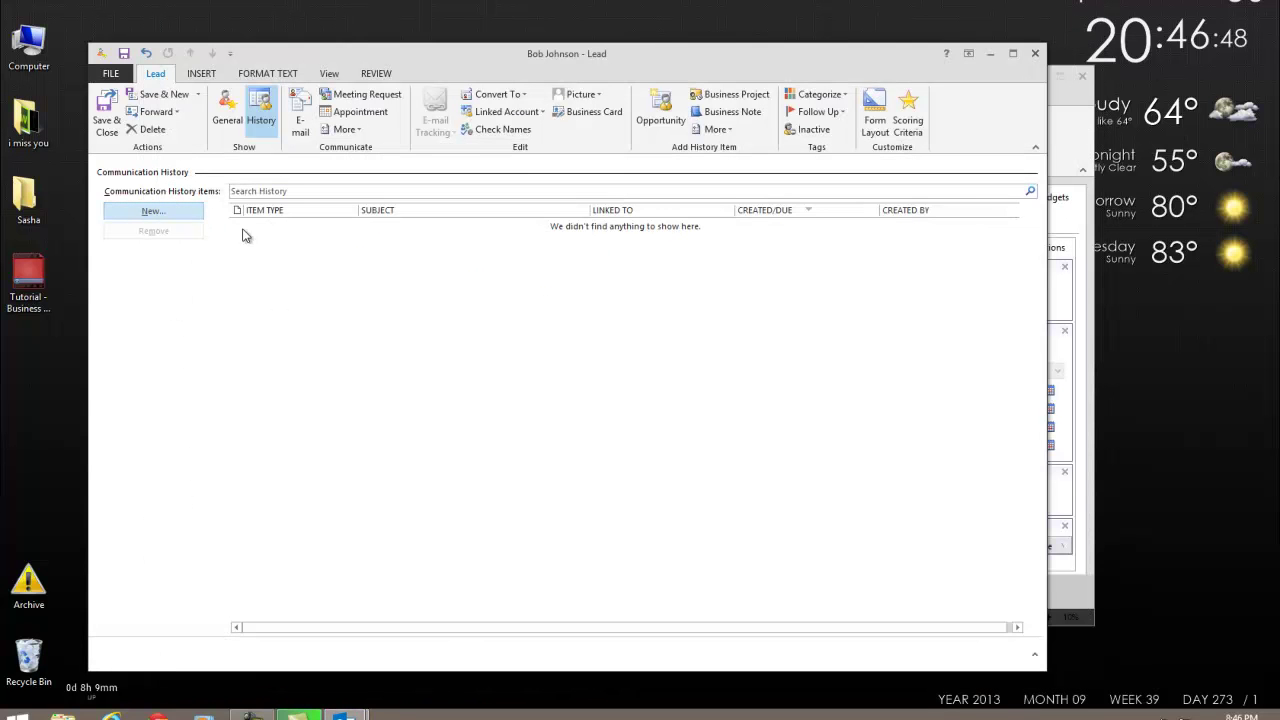
pyautogui.click(148, 212)
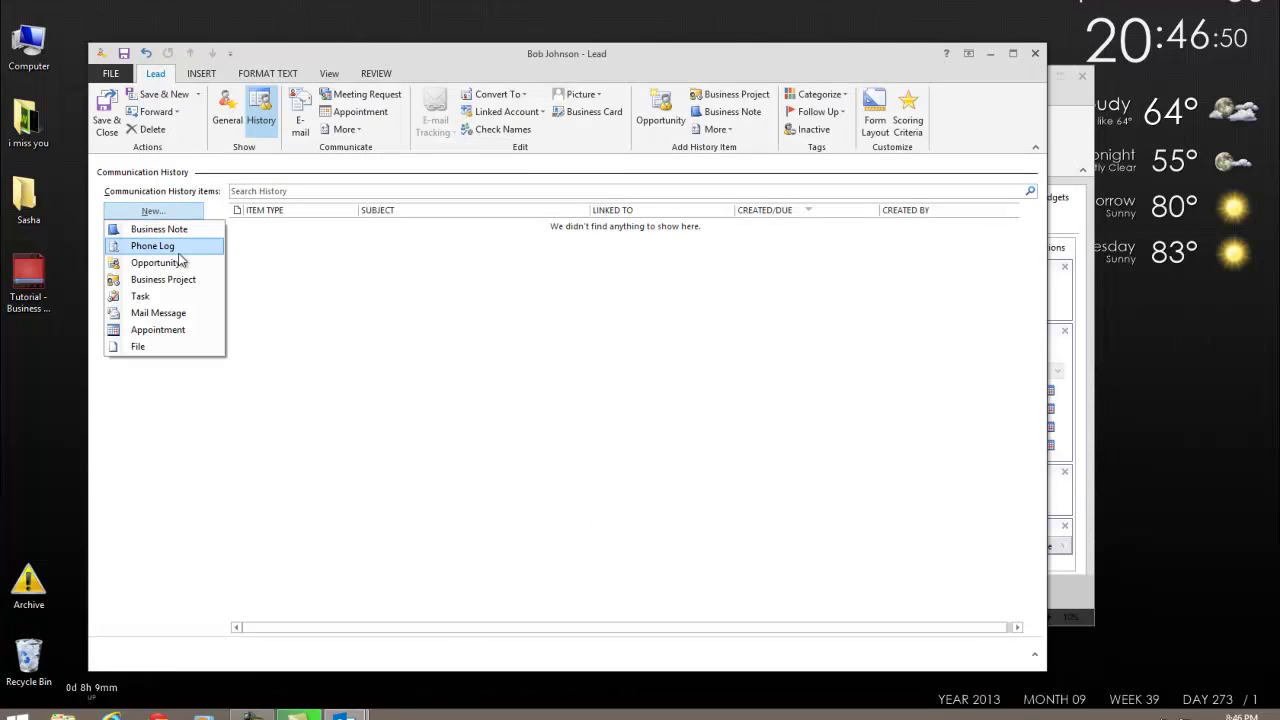
pyautogui.click(133, 246)
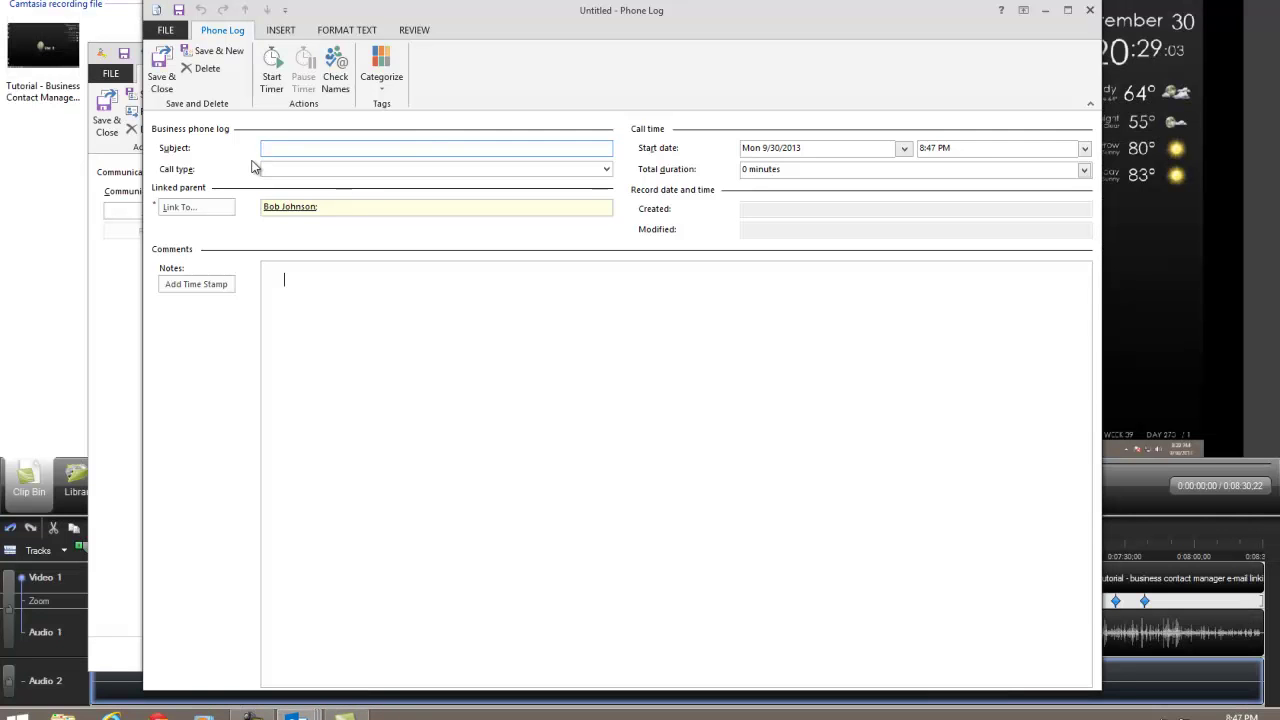
pyautogui.moveTo(504, 35); pyautogui.dragTo(481, 308)
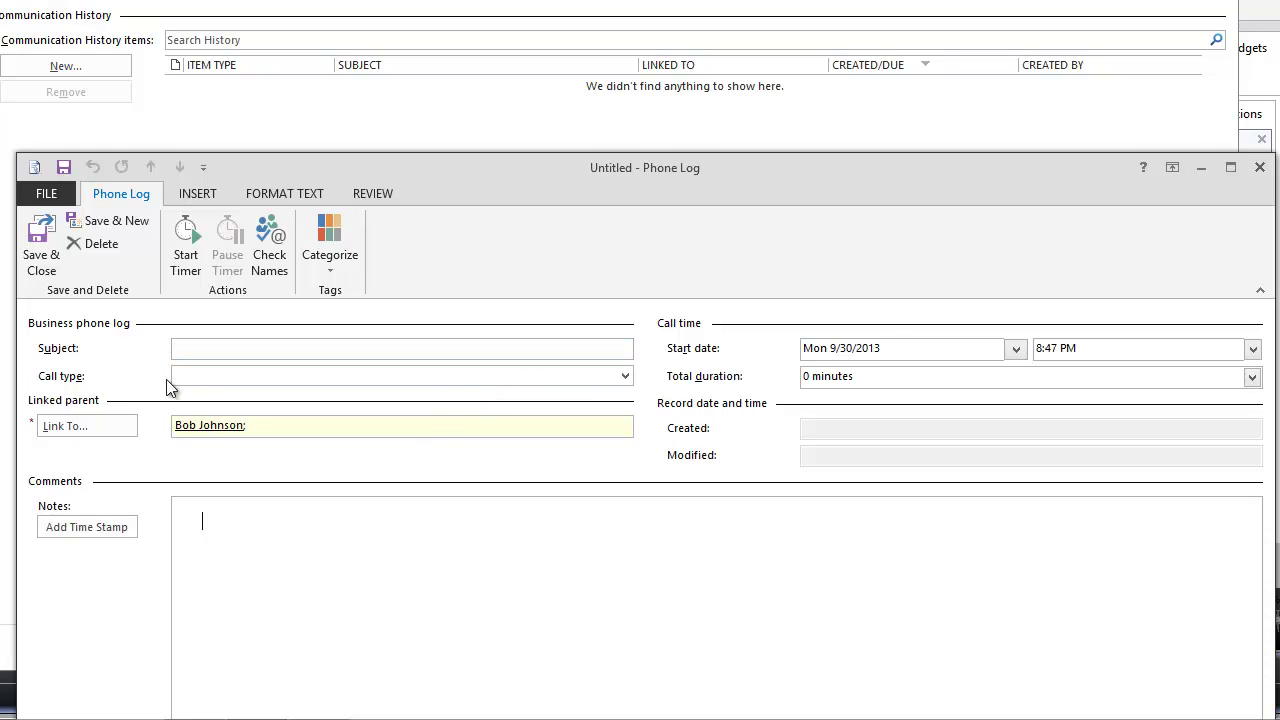
pyautogui.moveTo(551, 174); pyautogui.dragTo(555, 85)
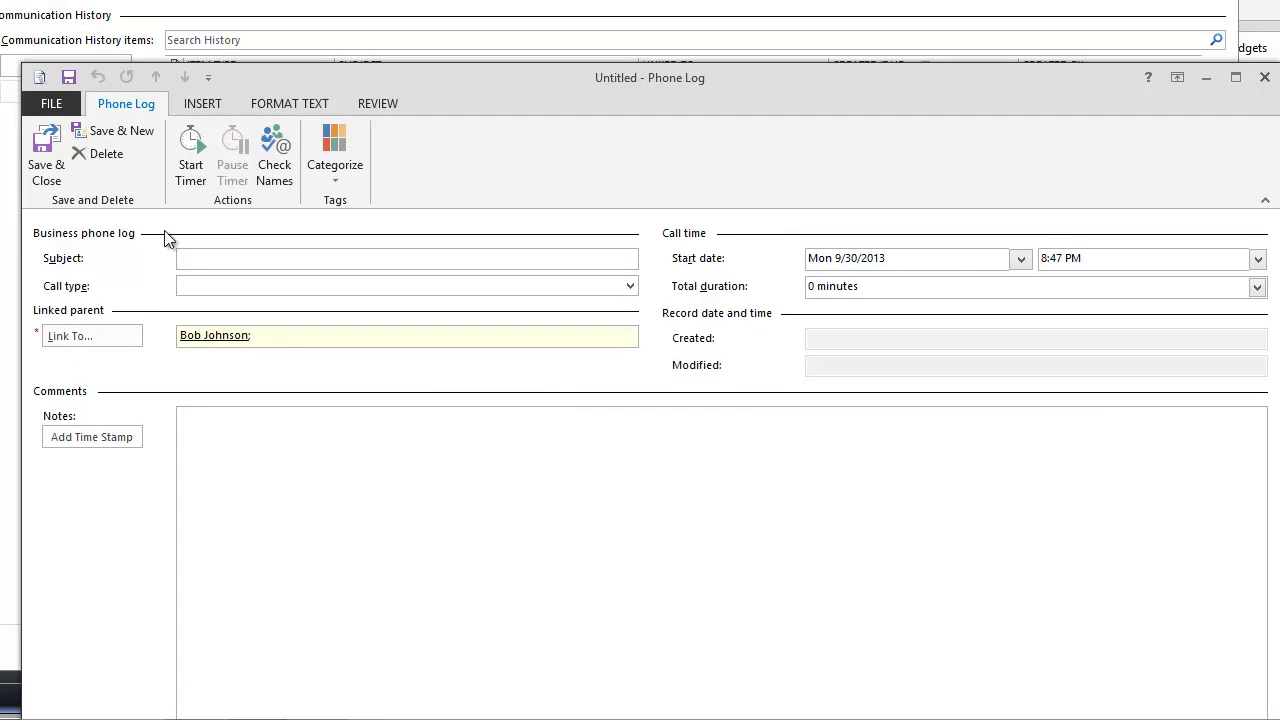
# Give the phone log the subject 'First Call' and call type Initial Call.
pyautogui.click(196, 257)
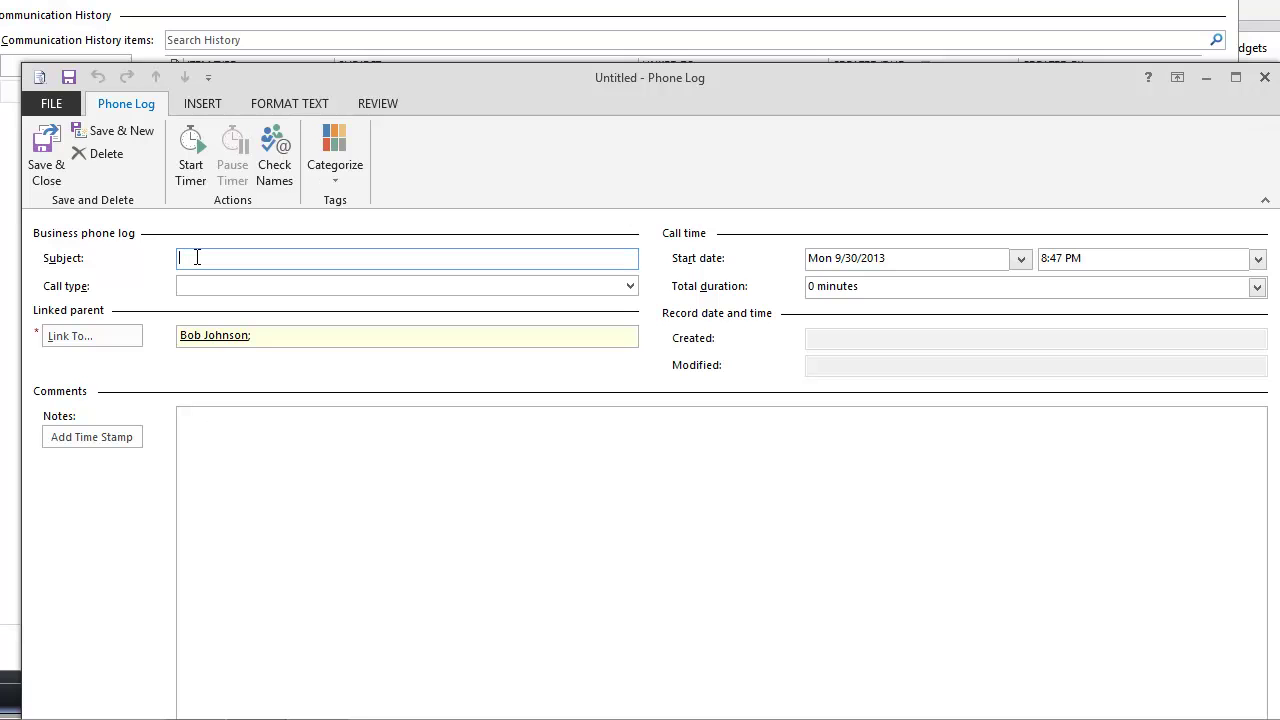
pyautogui.write('first')
pyautogui.press('Tab')
pyautogui.click(629, 286)
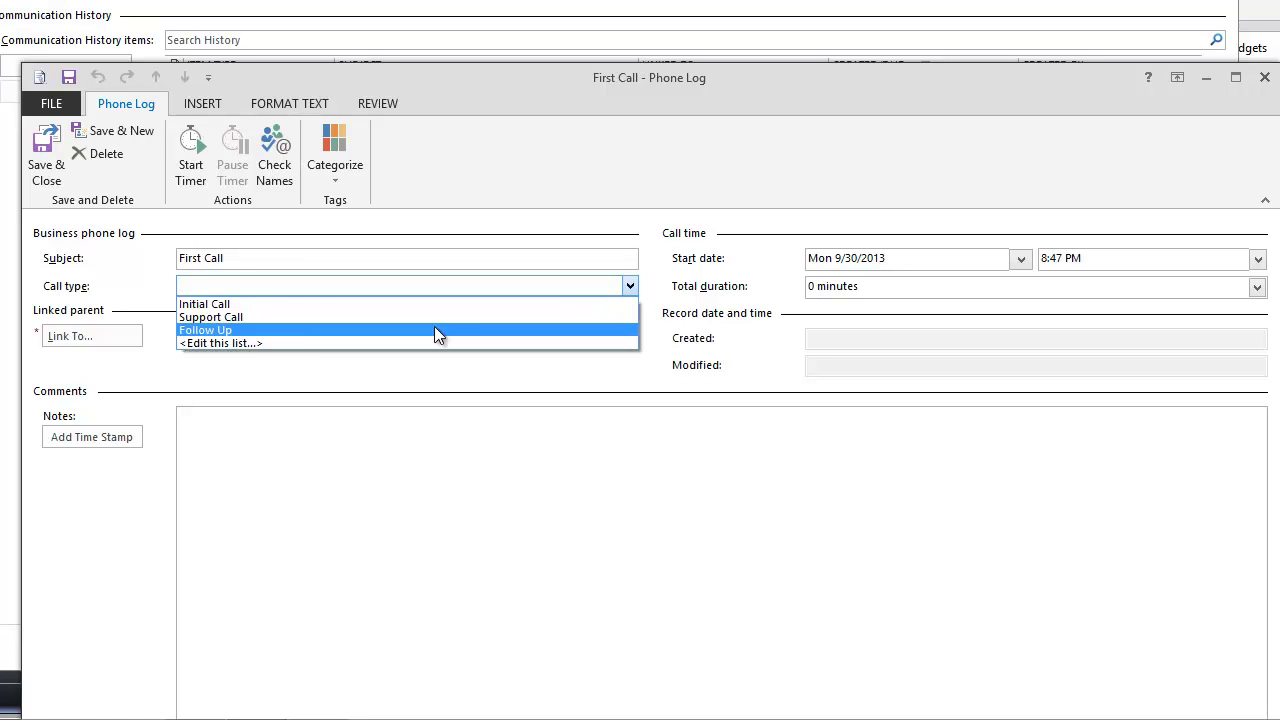
pyautogui.click(221, 304)
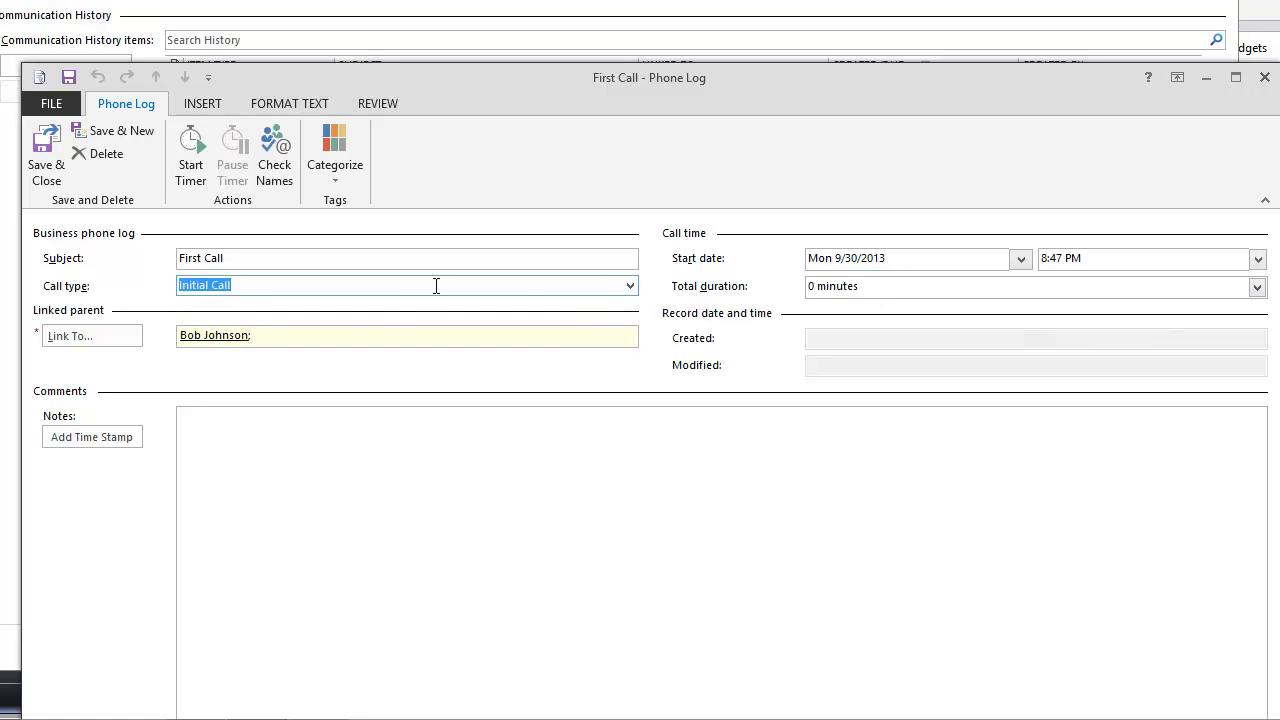
# Time the call, add a time-stamped note about the lead's request, then save and close.
pyautogui.click(187, 152)
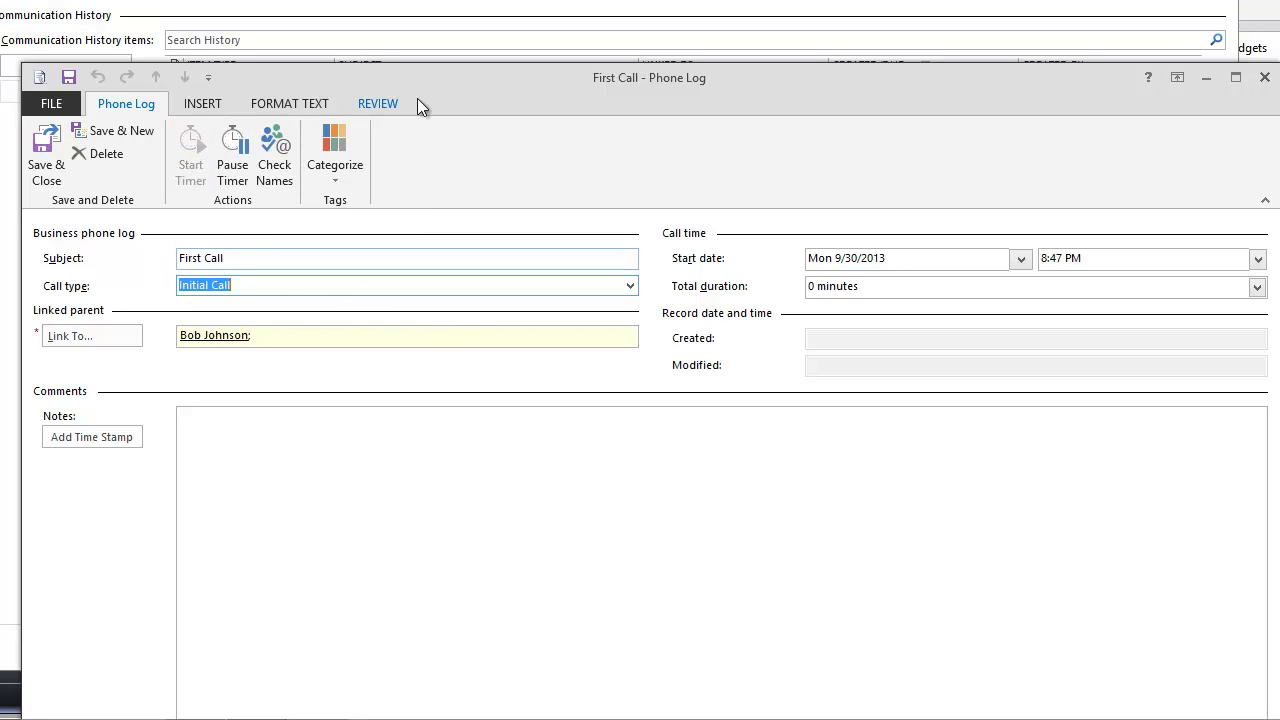
pyautogui.click(436, 609)
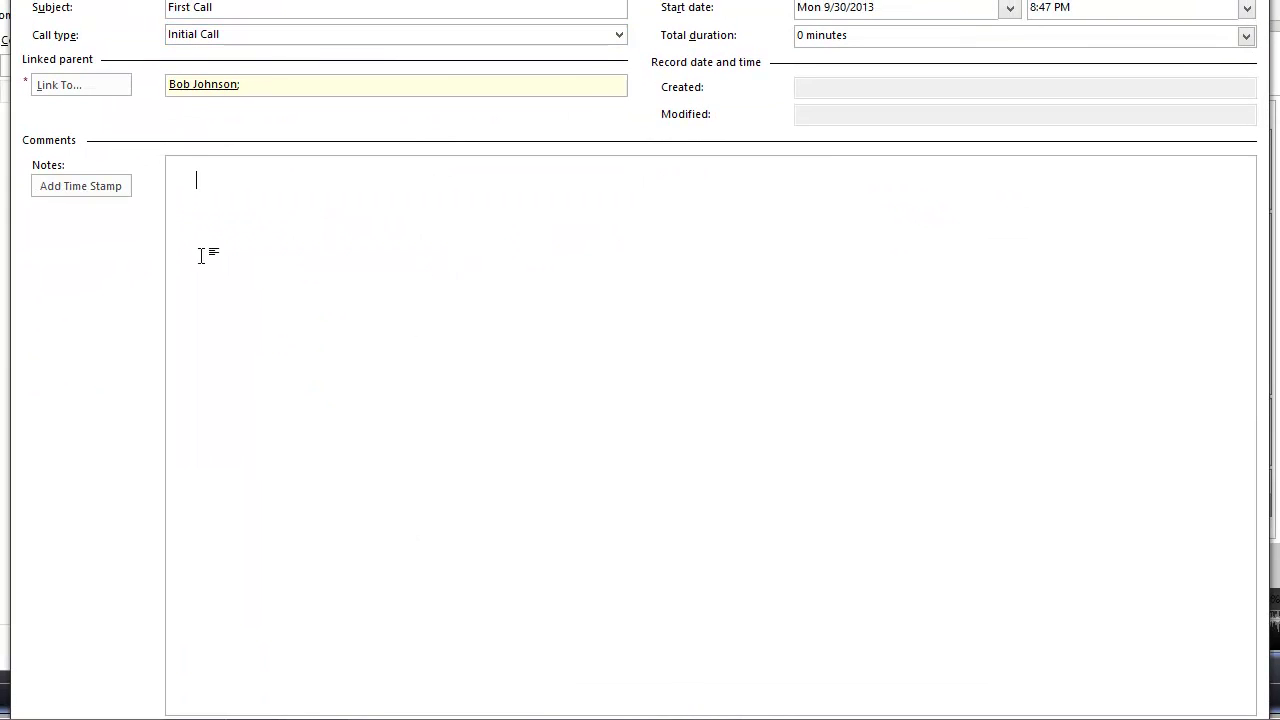
pyautogui.click(81, 186)
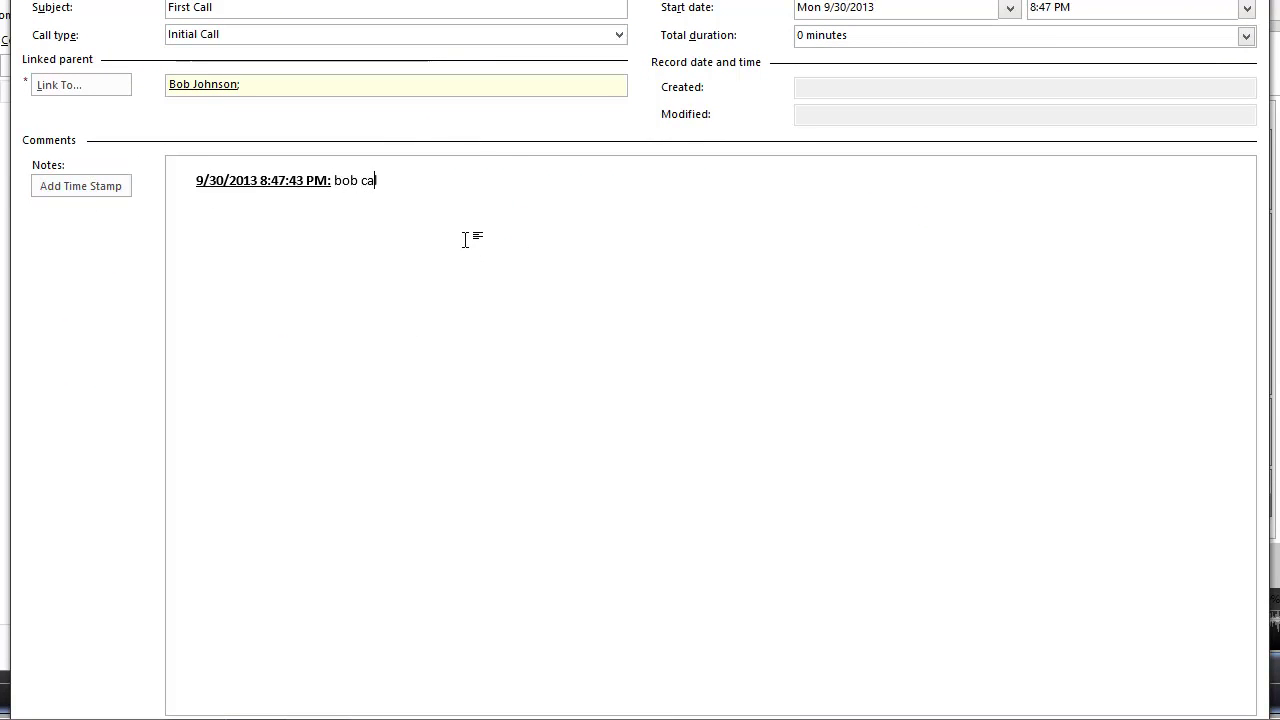
pyautogui.write('bob called me because he wou')
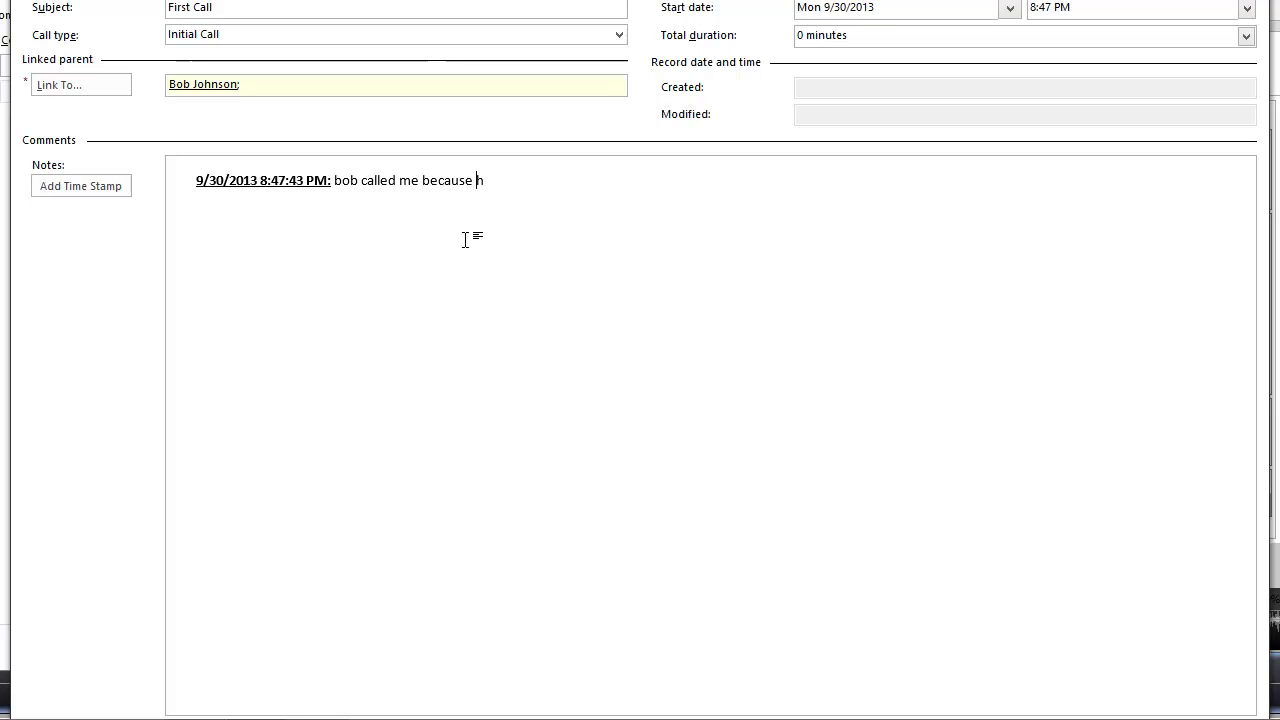
pyautogui.write('ld like my services.')
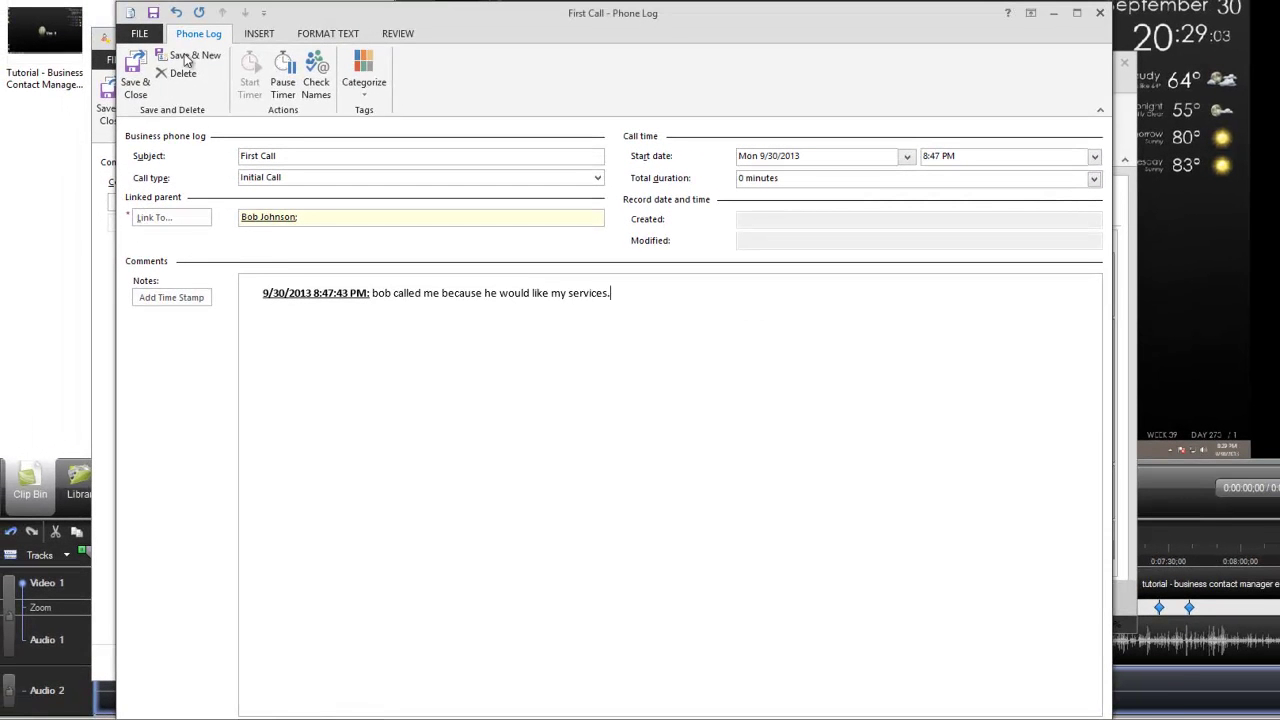
pyautogui.click(283, 80)
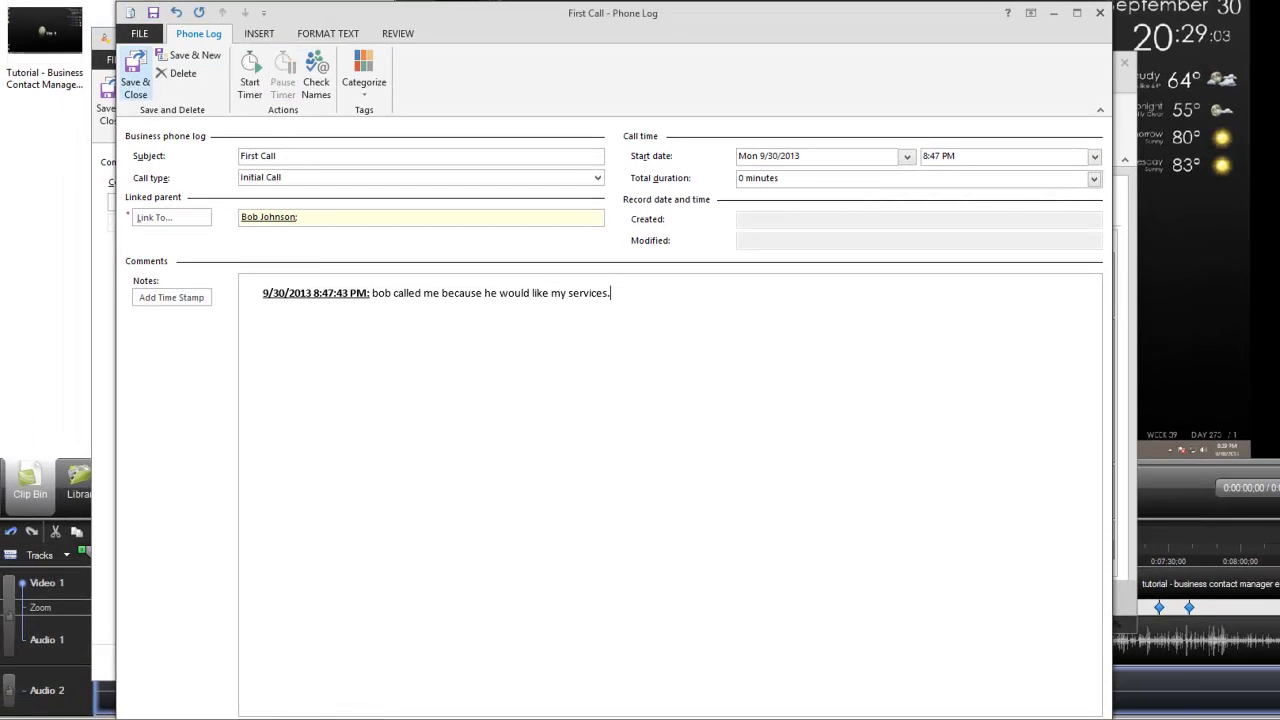
pyautogui.click(153, 13)
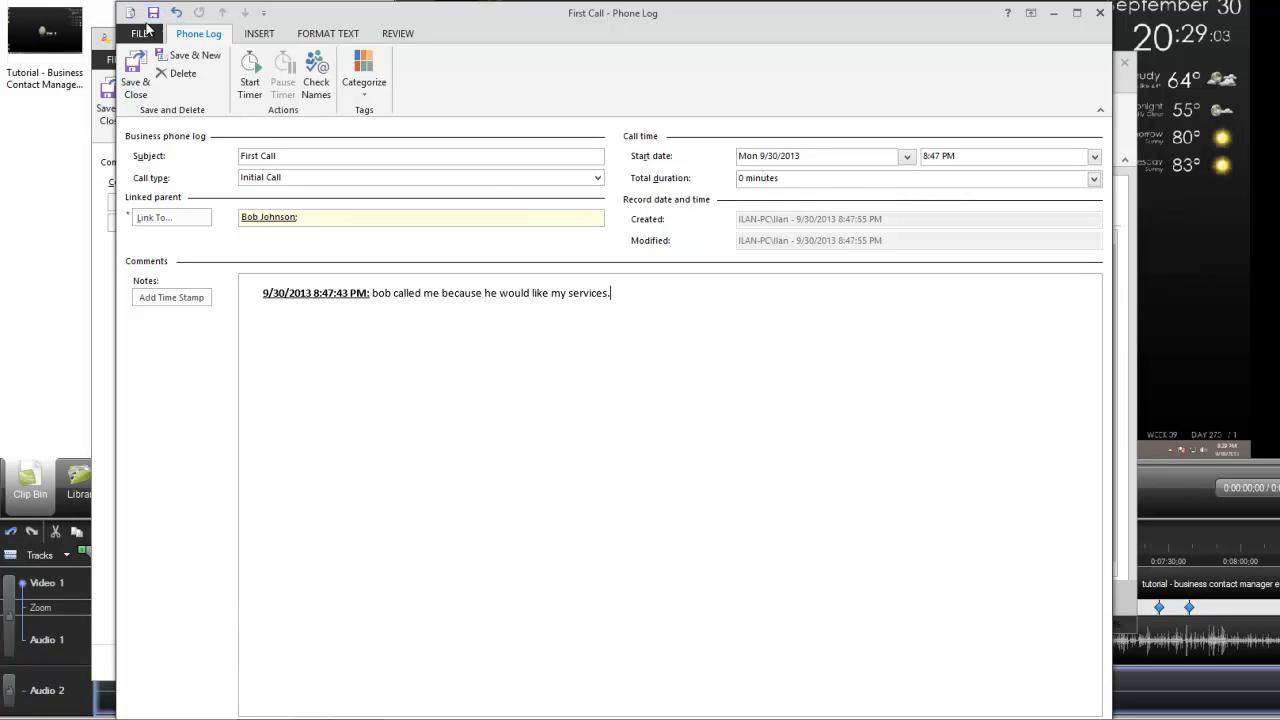
pyautogui.click(1100, 13)
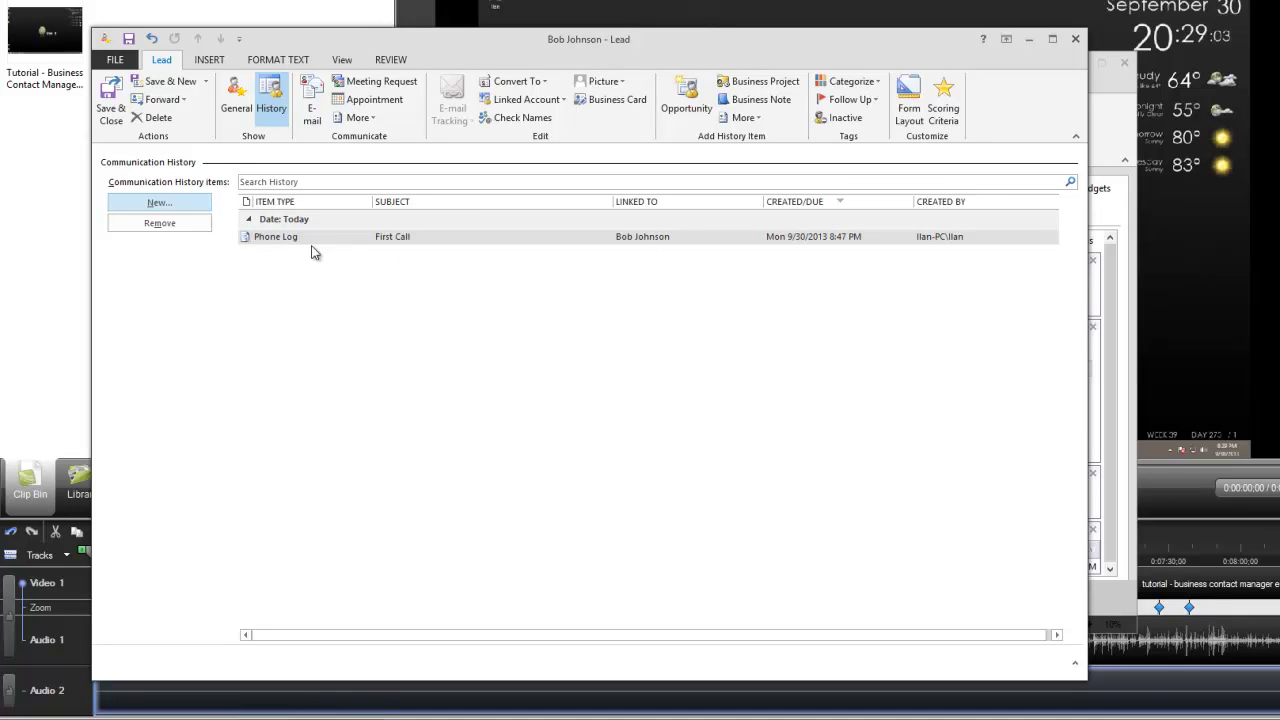
pyautogui.doubleClick(358, 241)
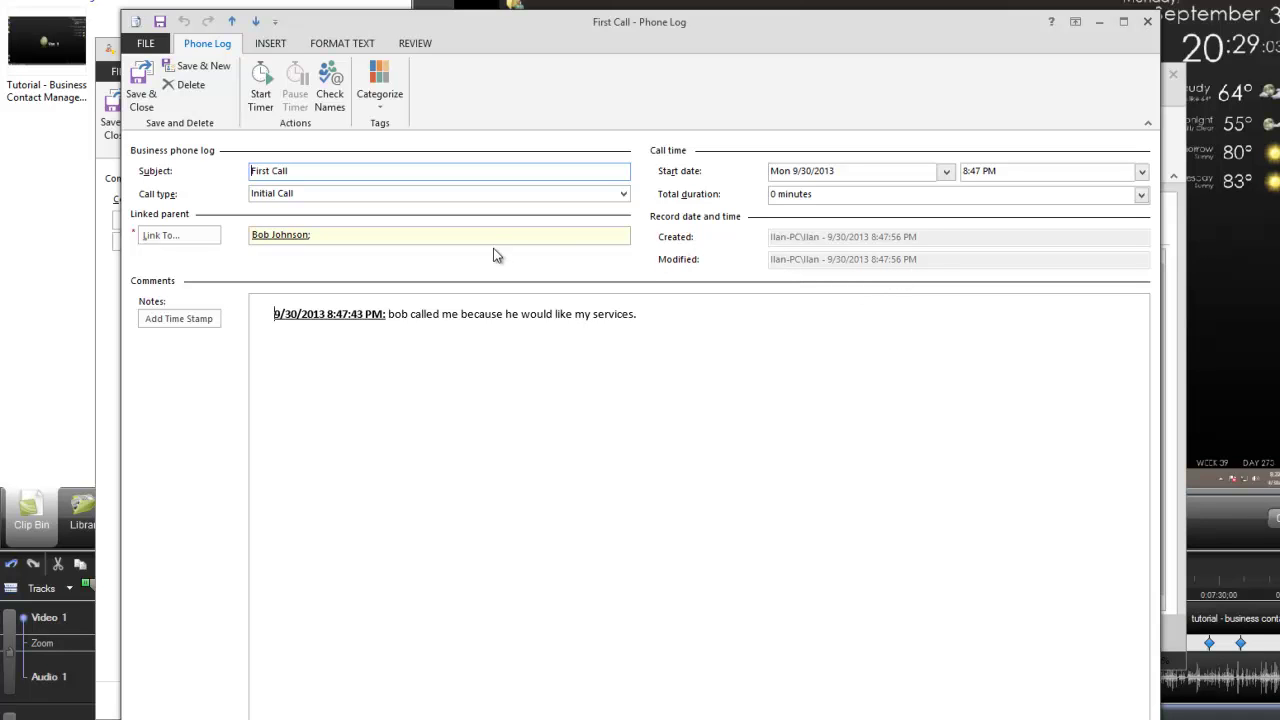
pyautogui.click(822, 365)
# Start a new Follow Up phone log titled 'Second call'.
pyautogui.click(1149, 22)
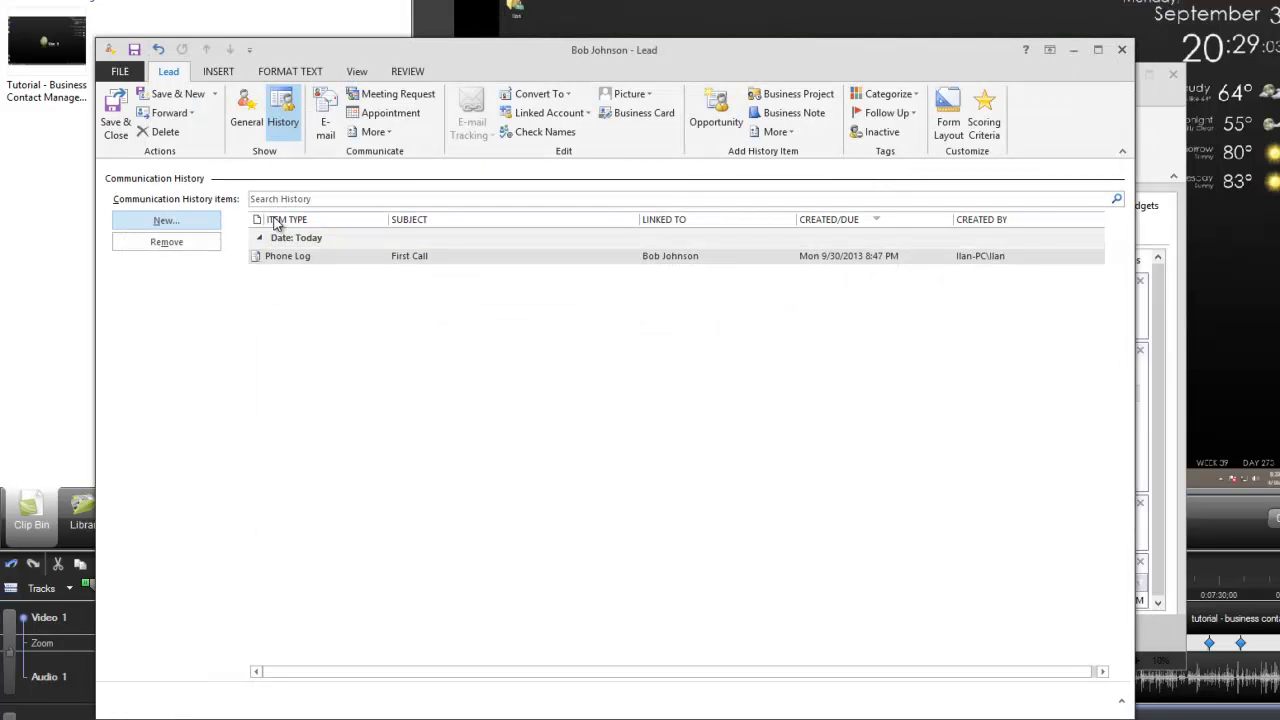
pyautogui.click(166, 222)
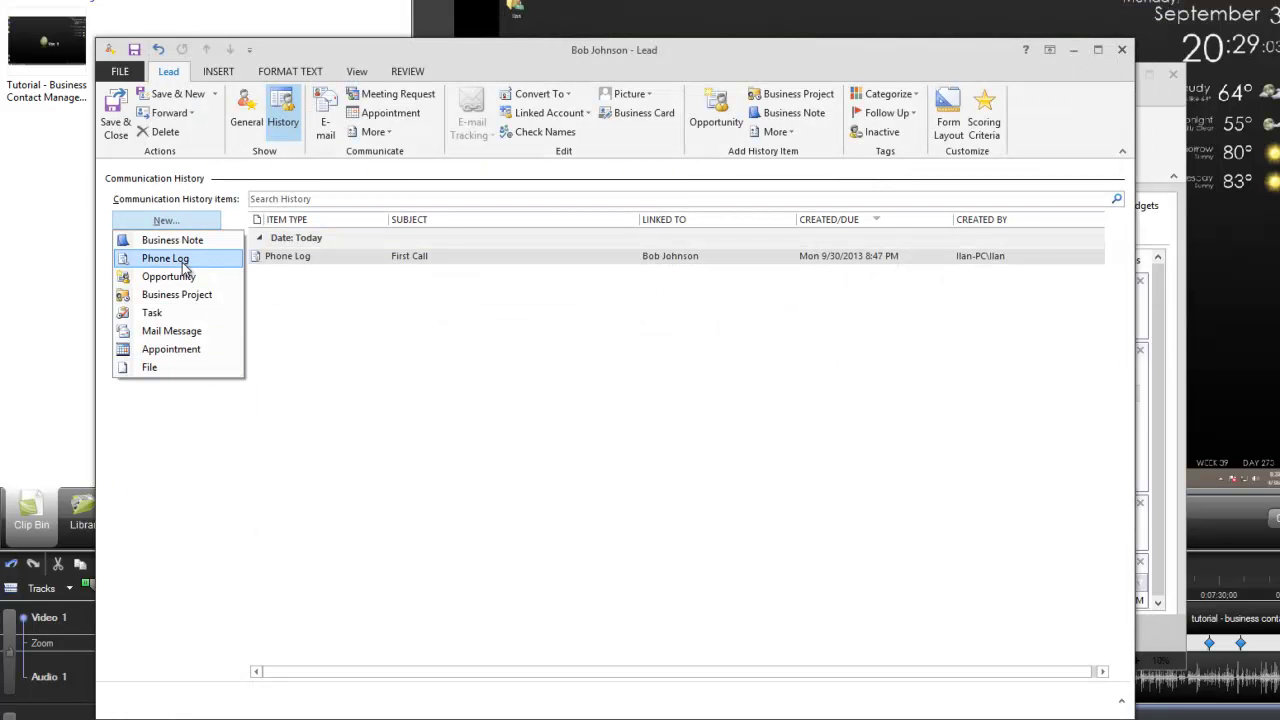
pyautogui.click(180, 259)
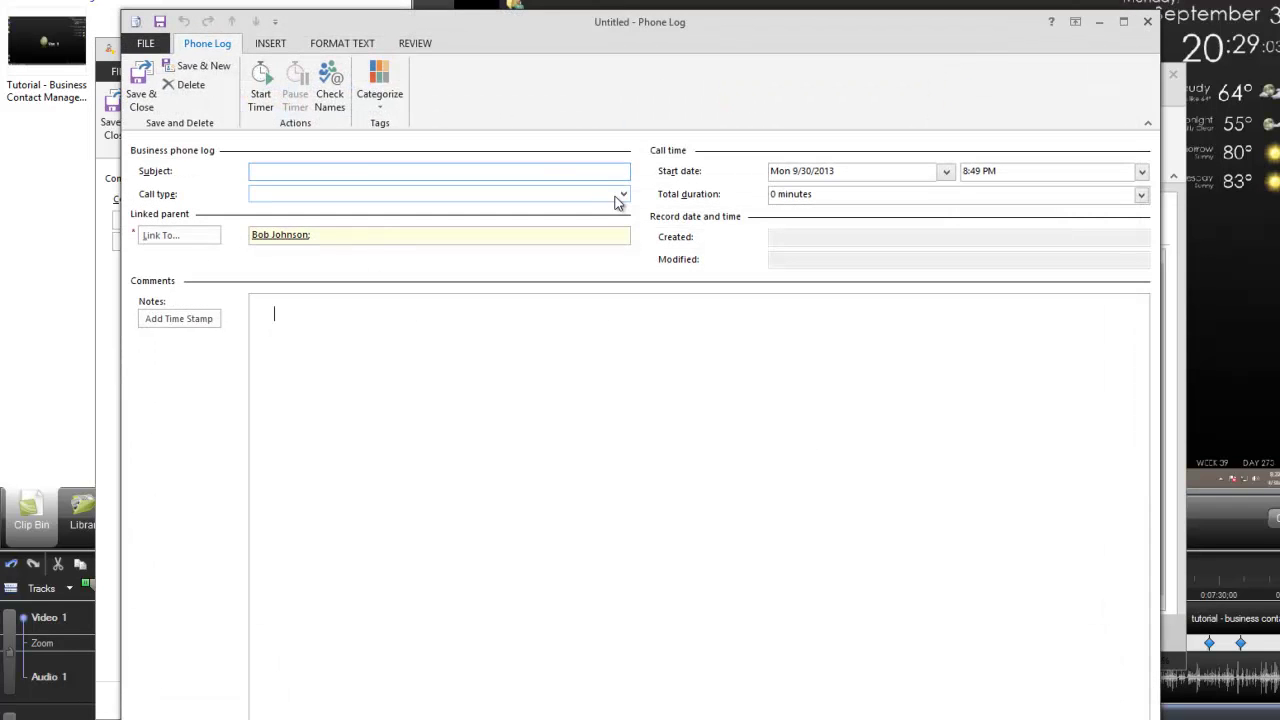
pyautogui.click(621, 197)
pyautogui.click(482, 230)
pyautogui.click(355, 176)
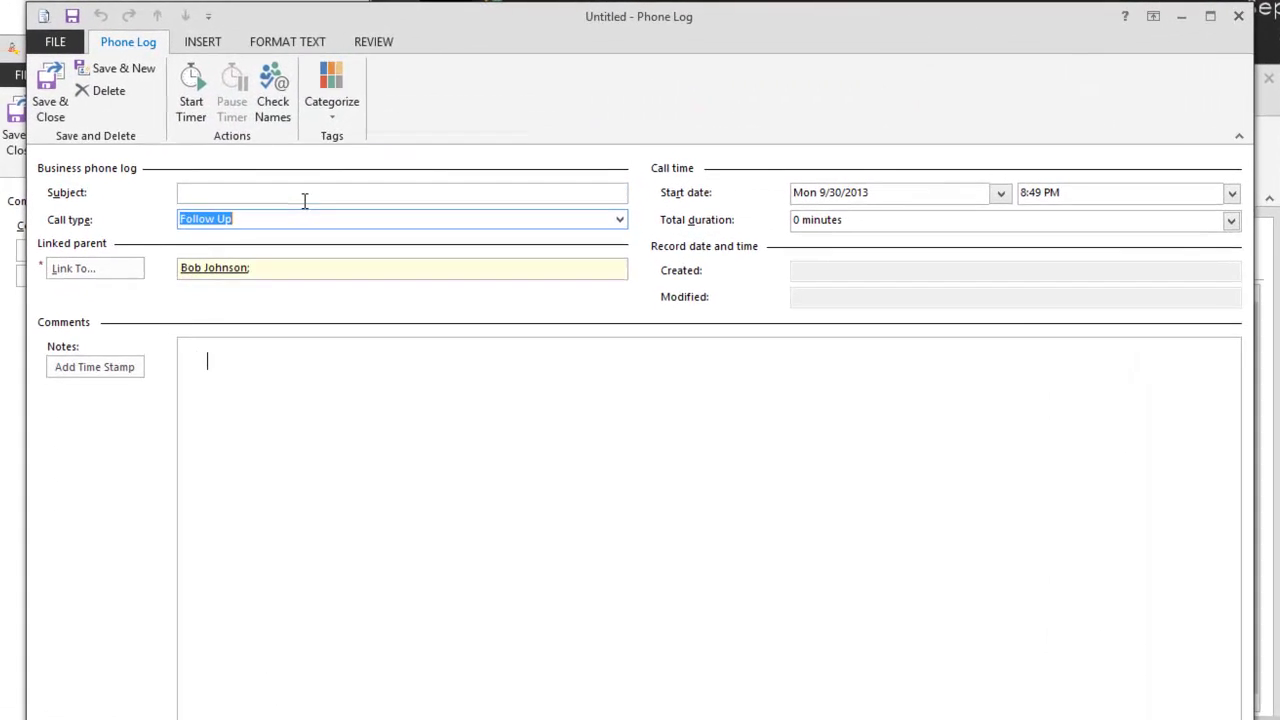
pyautogui.write('Second call')
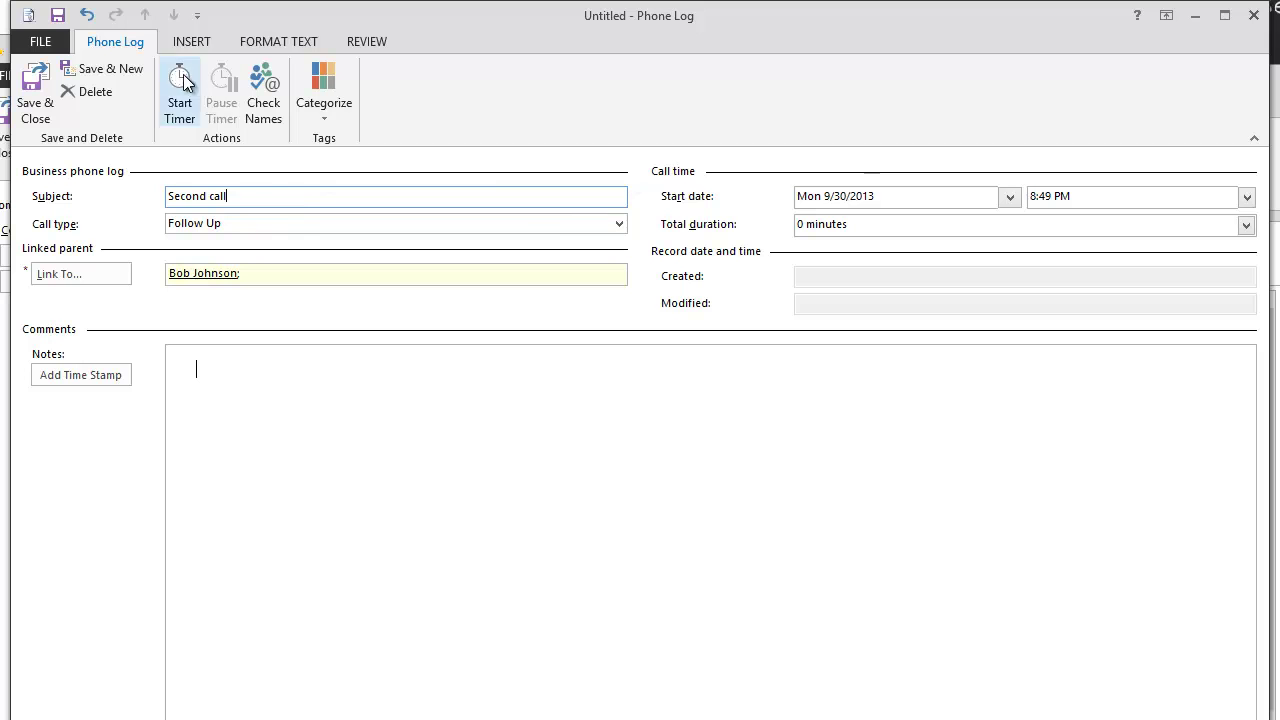
# Time the call, set total duration to 5 minutes, add a readiness note, and save.
pyautogui.click(180, 92)
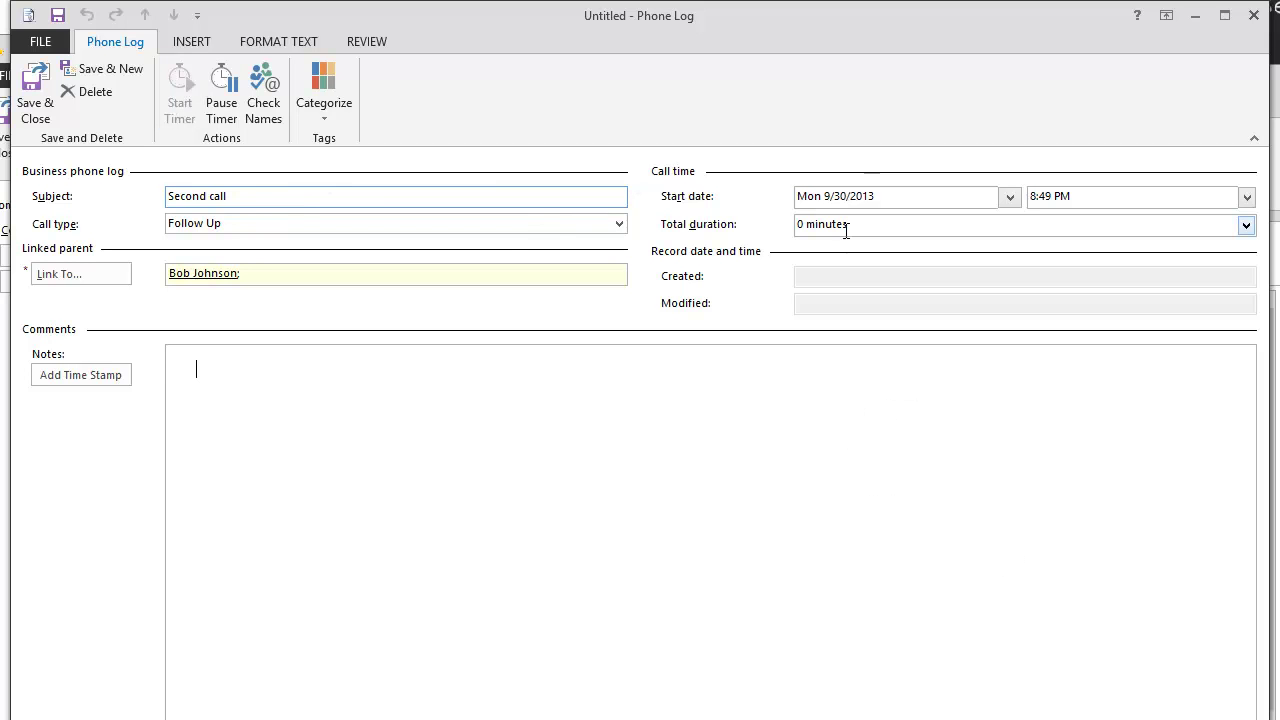
pyautogui.click(229, 93)
pyautogui.click(957, 222)
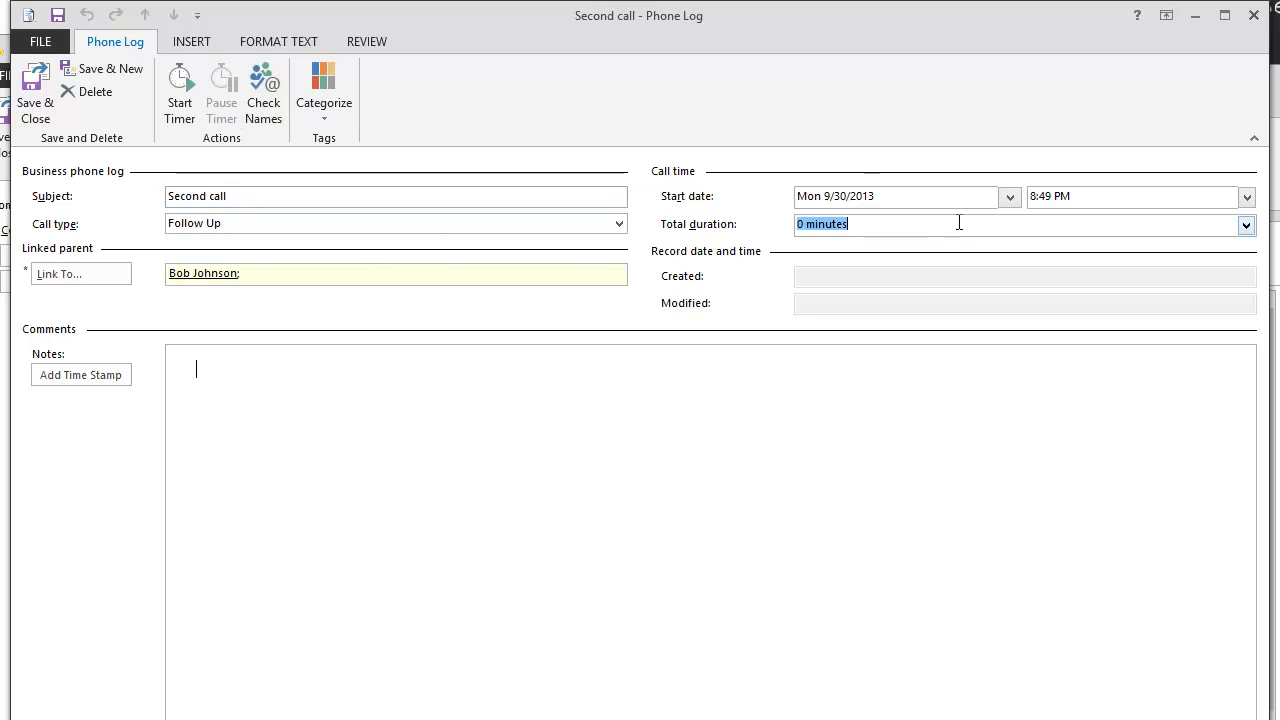
pyautogui.click(1247, 225)
pyautogui.click(1044, 258)
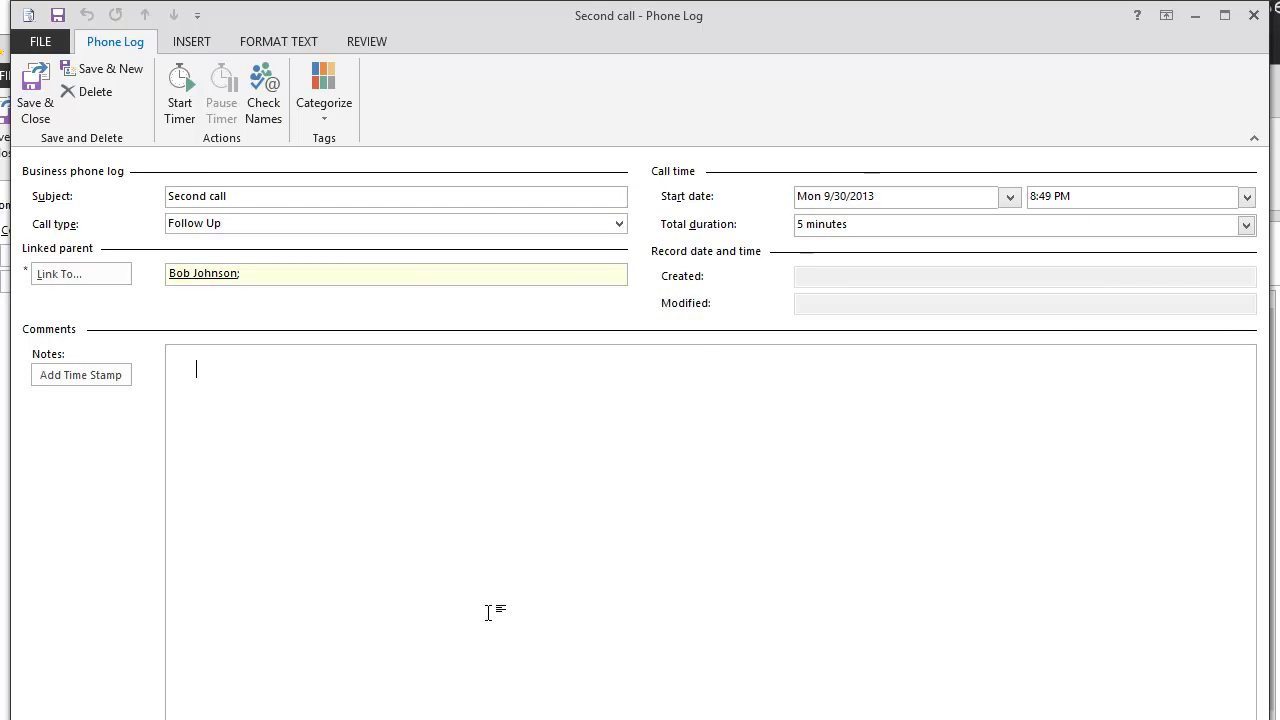
pyautogui.write('Bob is ready!')
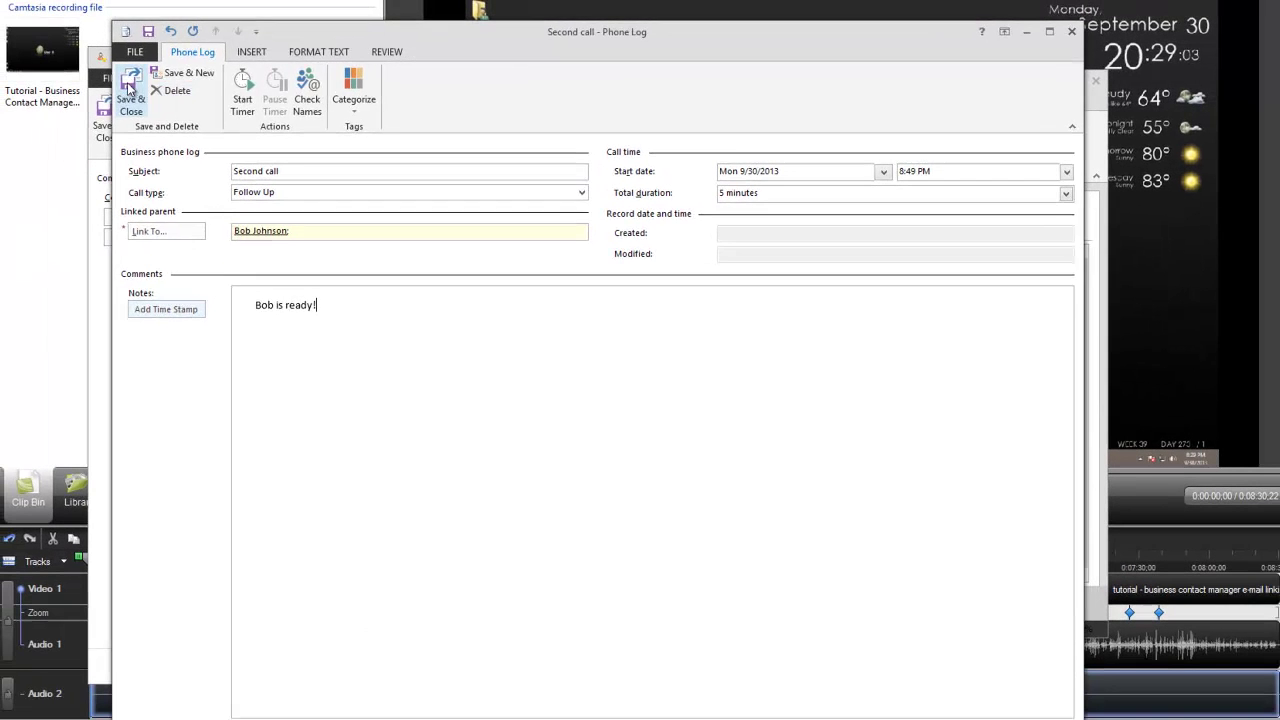
pyautogui.click(35, 95)
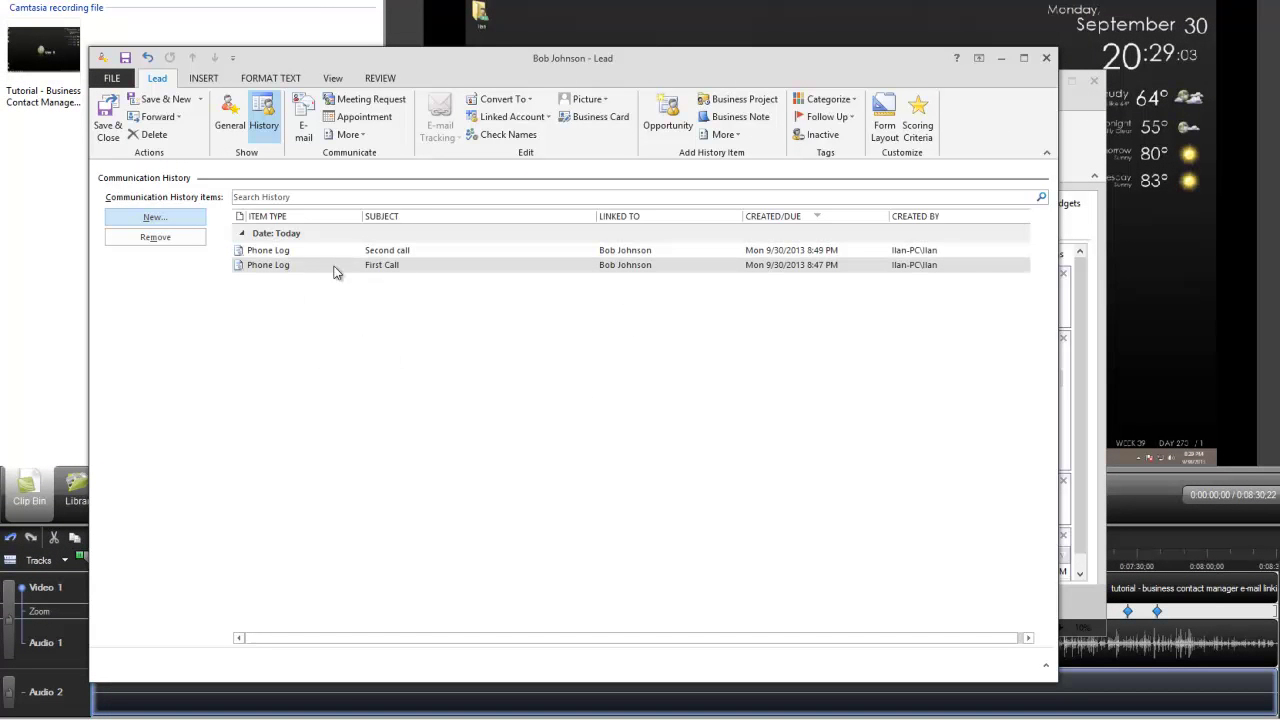
# Create a new 'BCM Training' opportunity for the lead and open Add product or service.
pyautogui.click(378, 266)
pyautogui.press('Up')
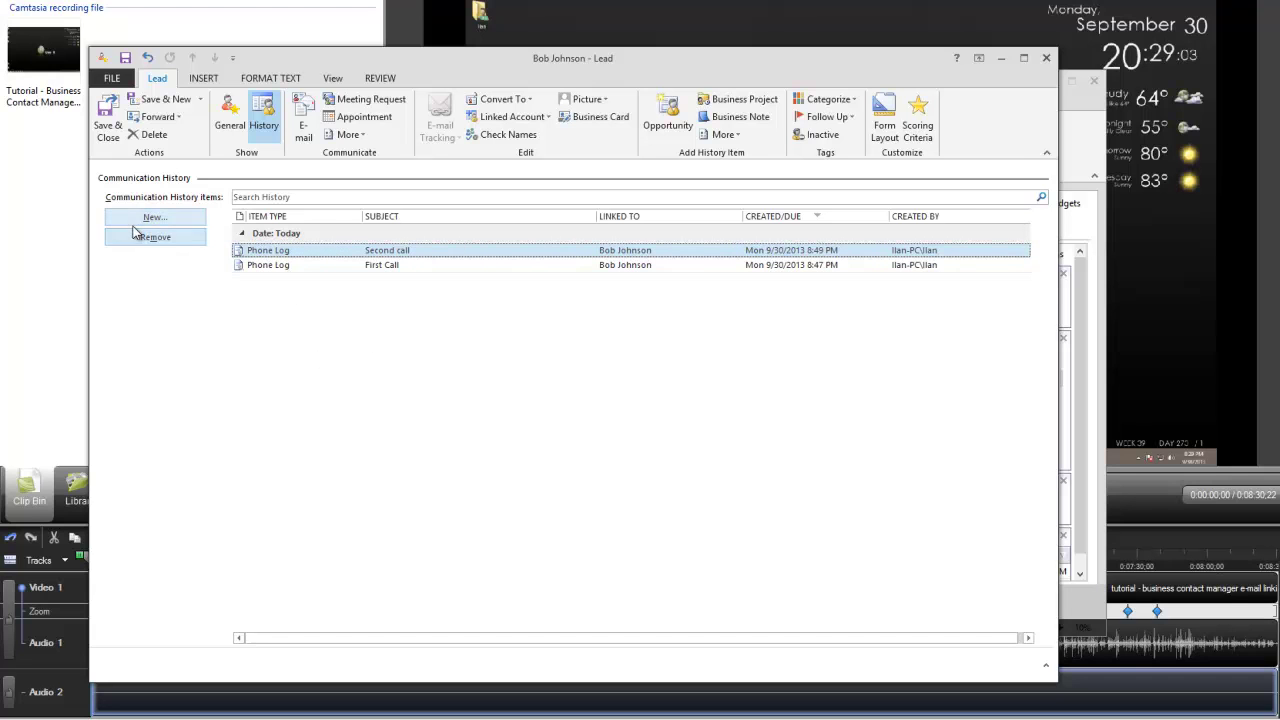
pyautogui.click(176, 220)
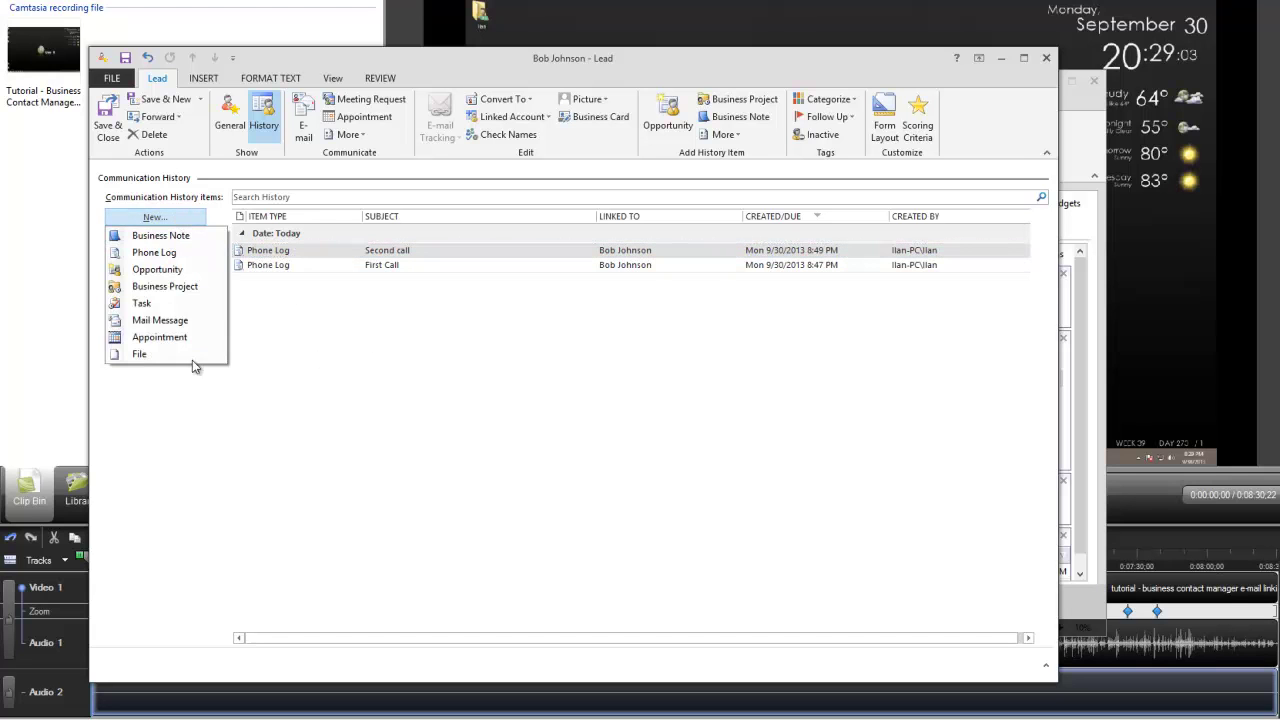
pyautogui.click(614, 323)
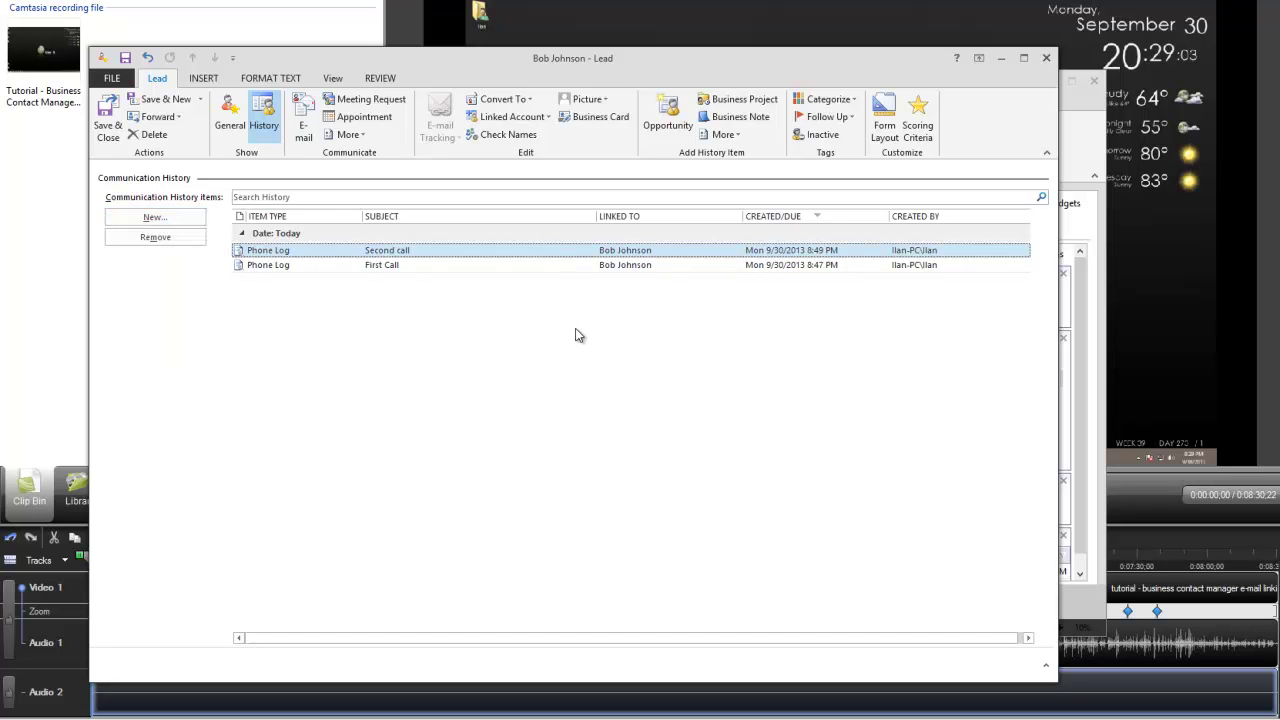
pyautogui.click(165, 219)
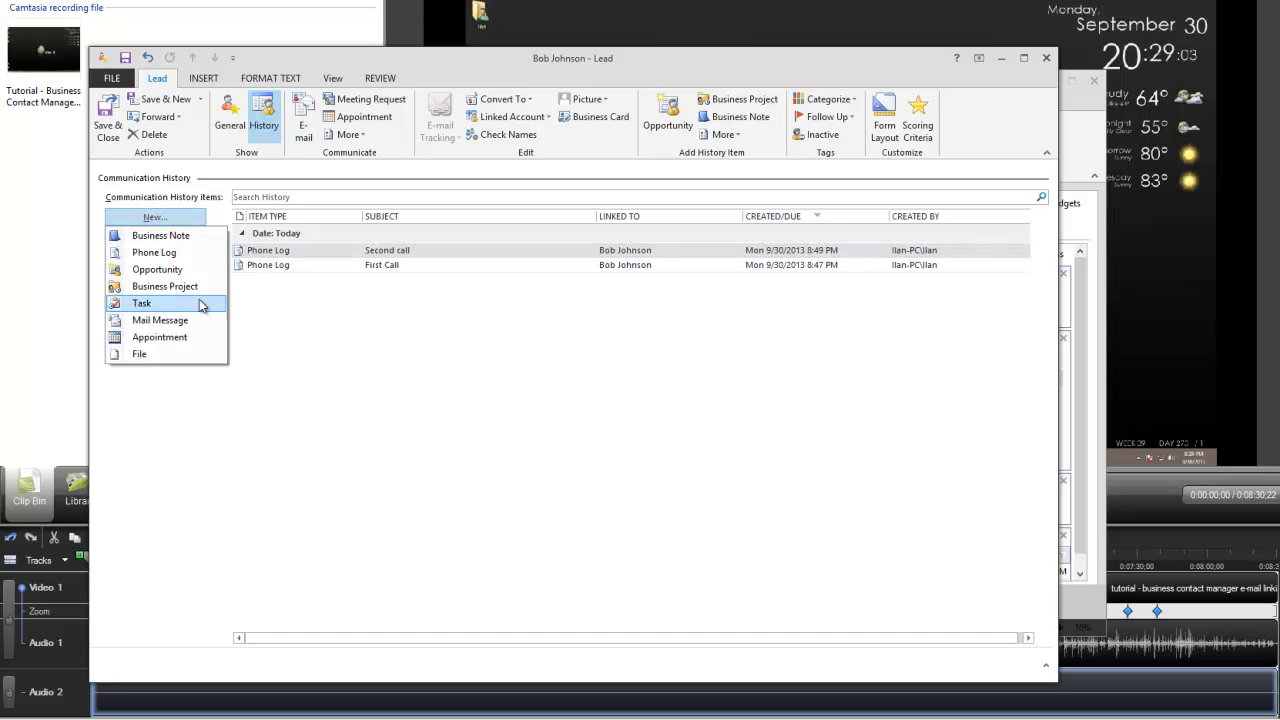
pyautogui.click(172, 270)
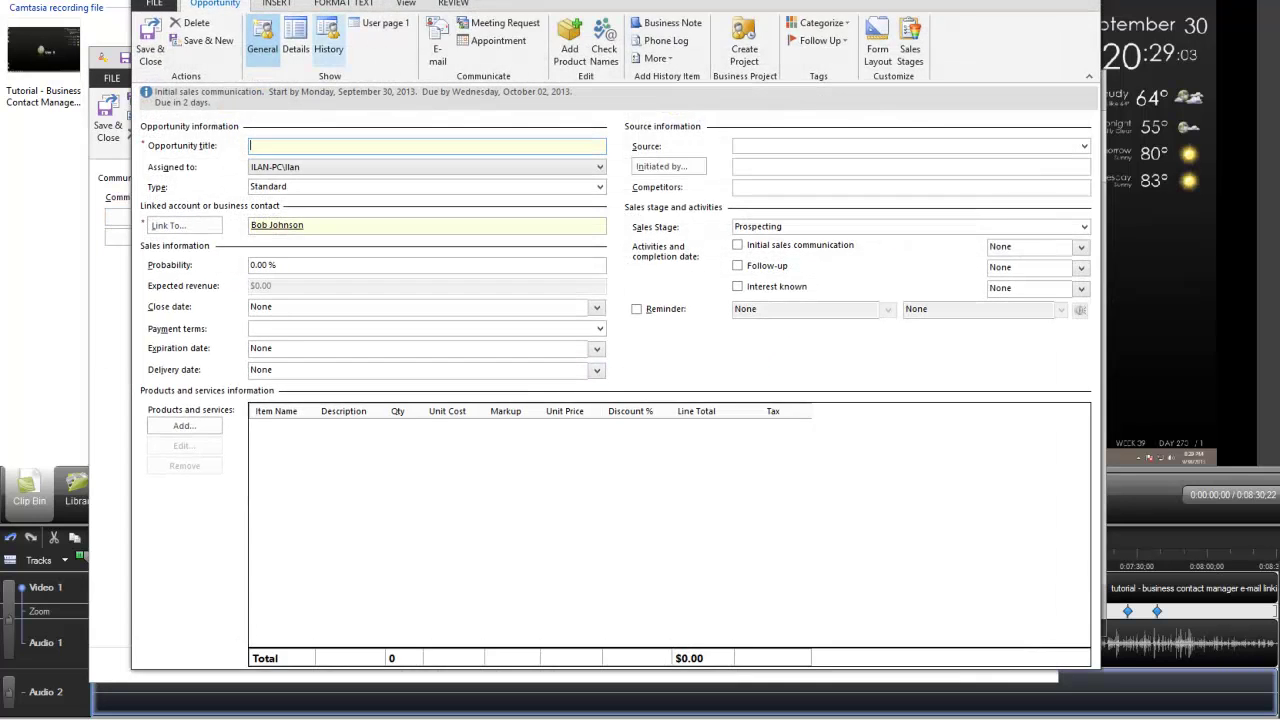
pyautogui.moveTo(485, 0); pyautogui.dragTo(497, 17)
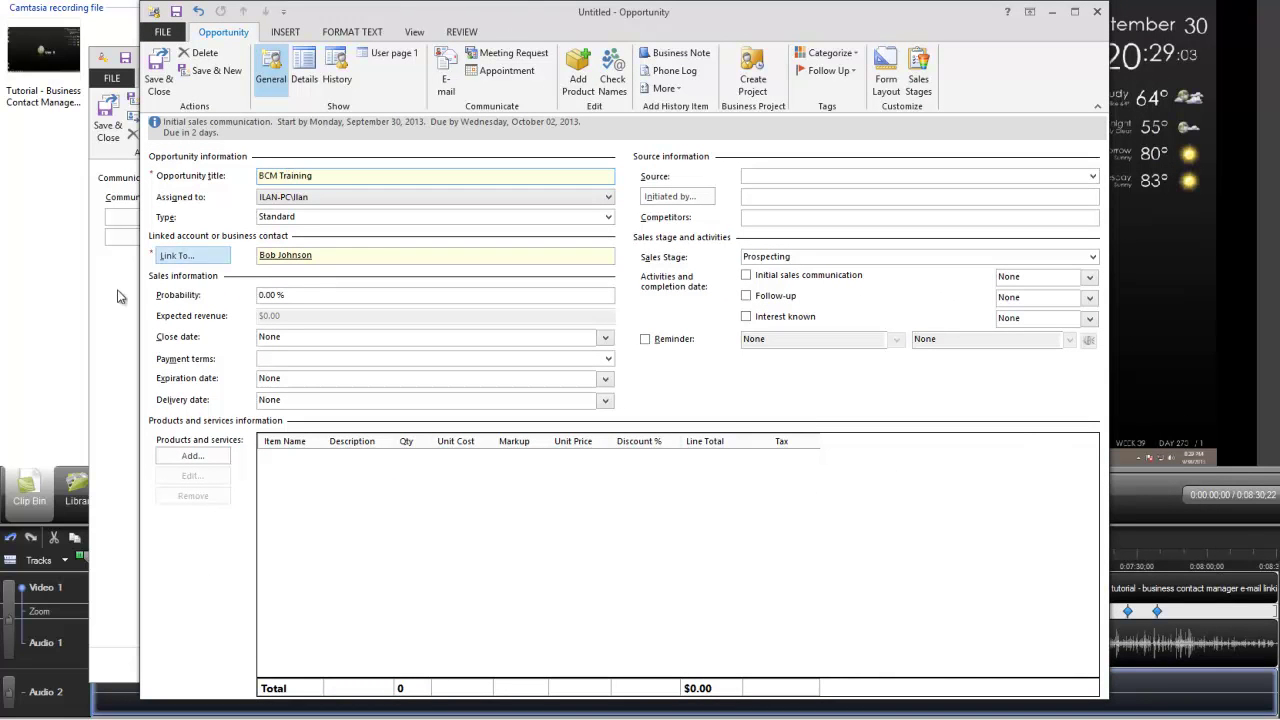
pyautogui.click(187, 458)
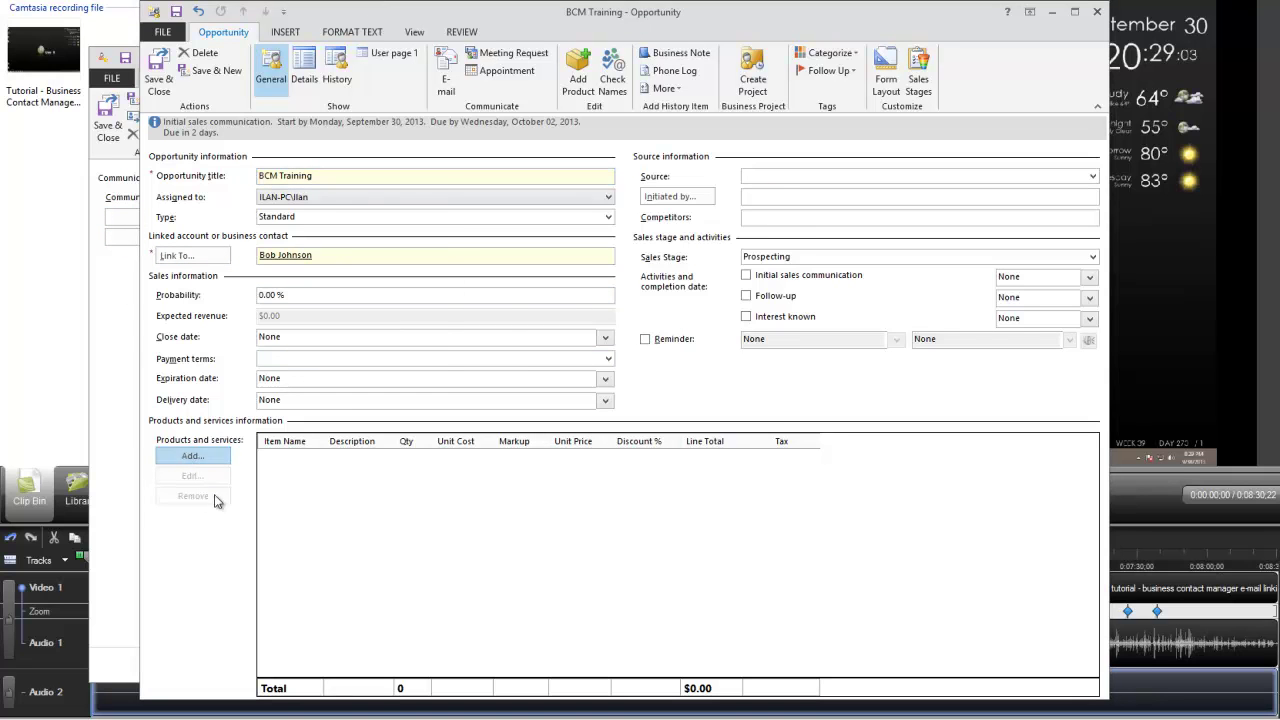
# Add item Training, described 'Training in BCM', with unit cost 850 and unit price 150.
pyautogui.click(774, 274)
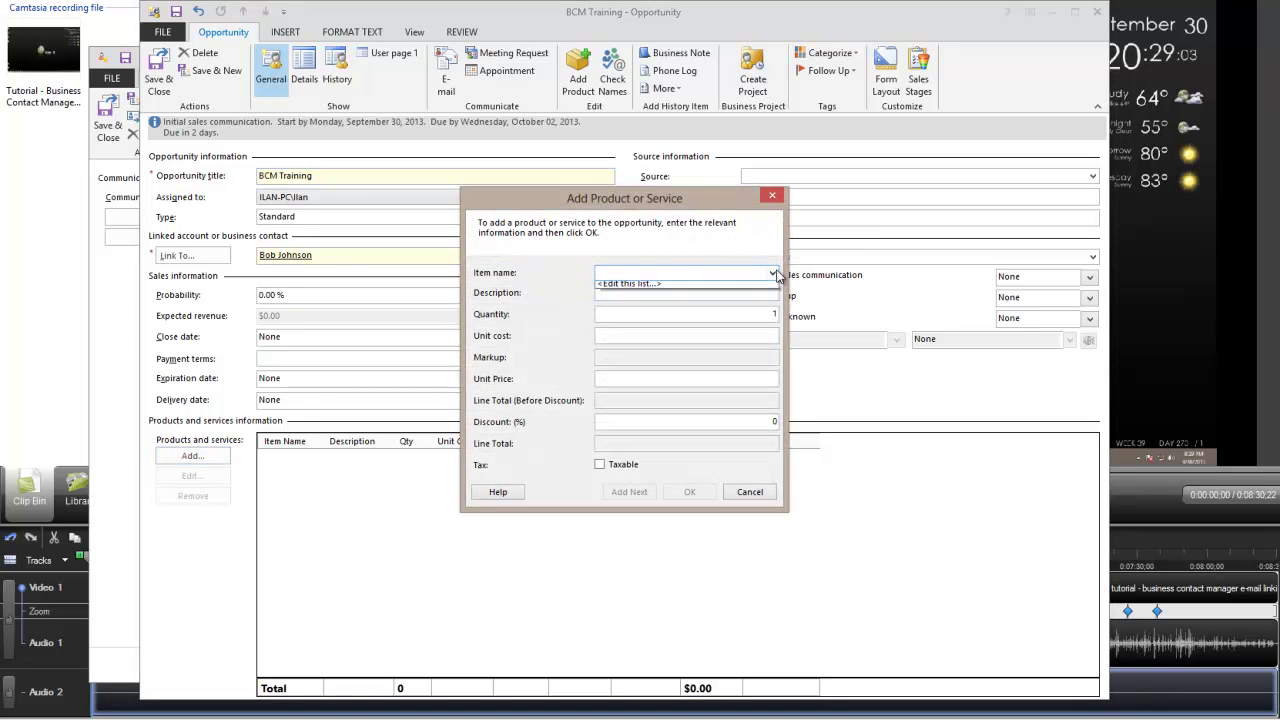
pyautogui.click(707, 287)
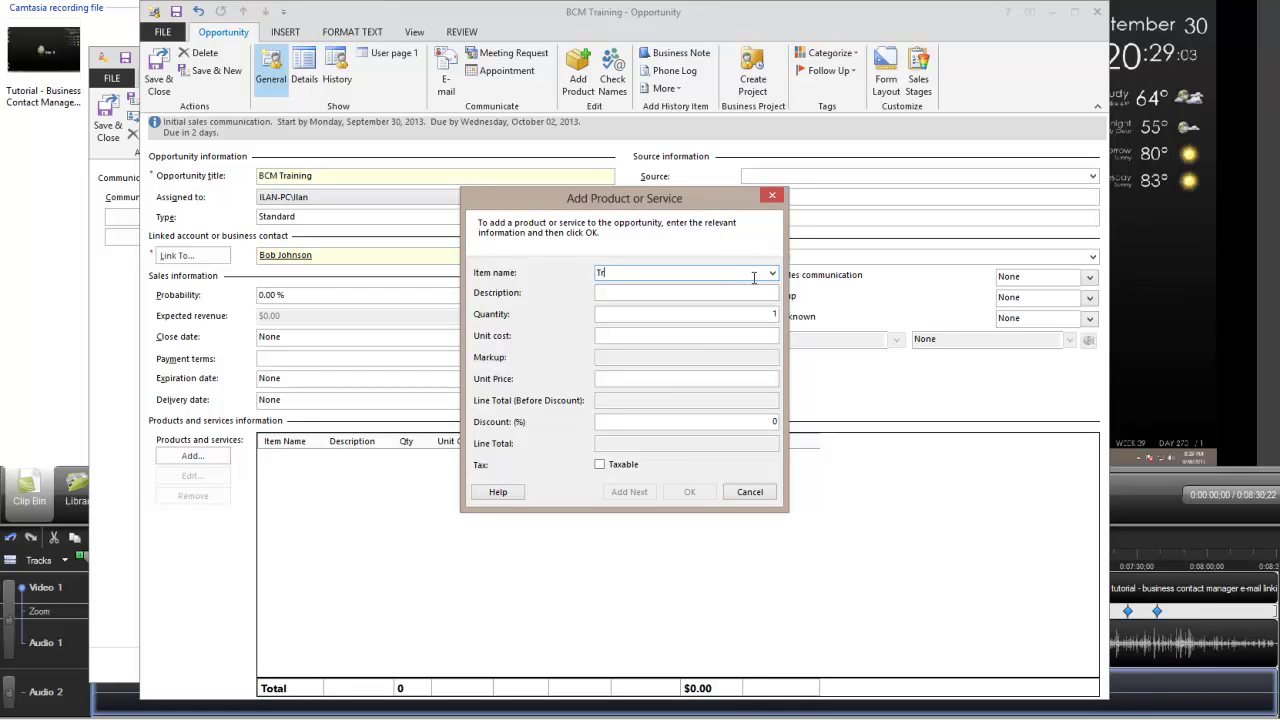
pyautogui.click(754, 278)
pyautogui.write('Training')
pyautogui.press('Tab')
pyautogui.write('Training i')
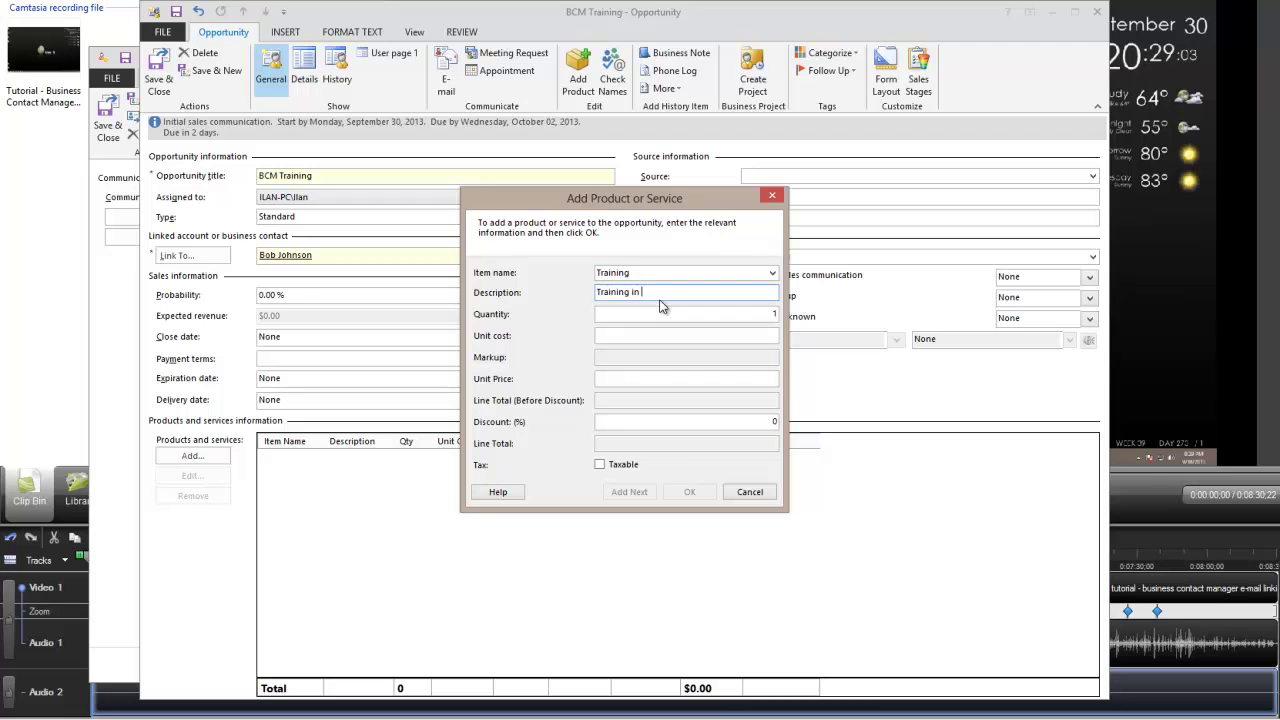
pyautogui.write('n BCM')
pyautogui.click(686, 313)
pyautogui.click(651, 333)
pyautogui.write('850')
pyautogui.press('Tab')
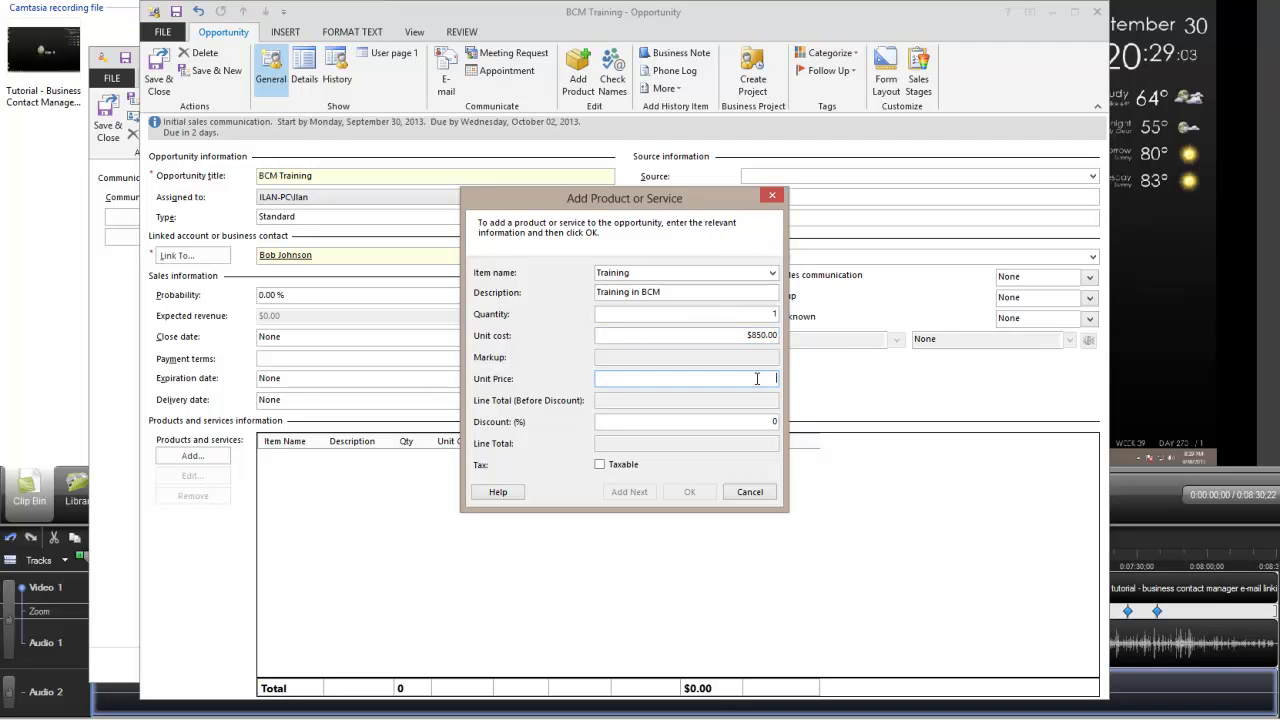
pyautogui.write('150')
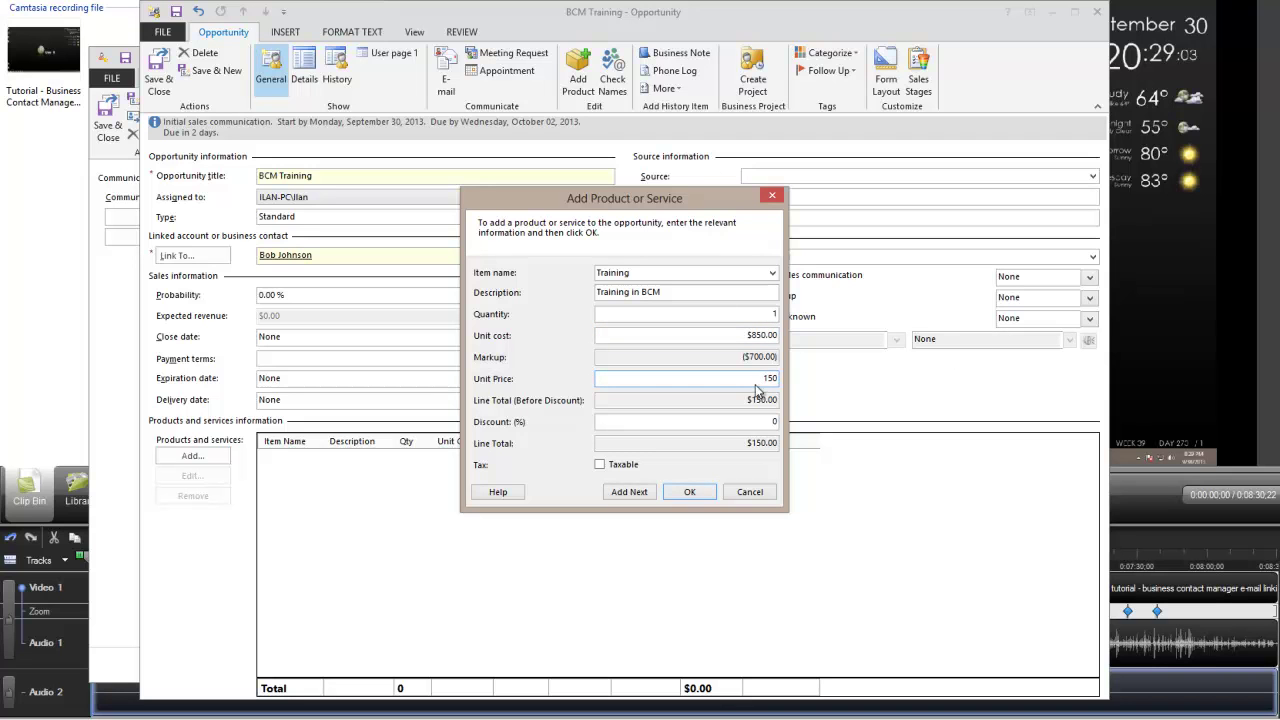
pyautogui.click(666, 490)
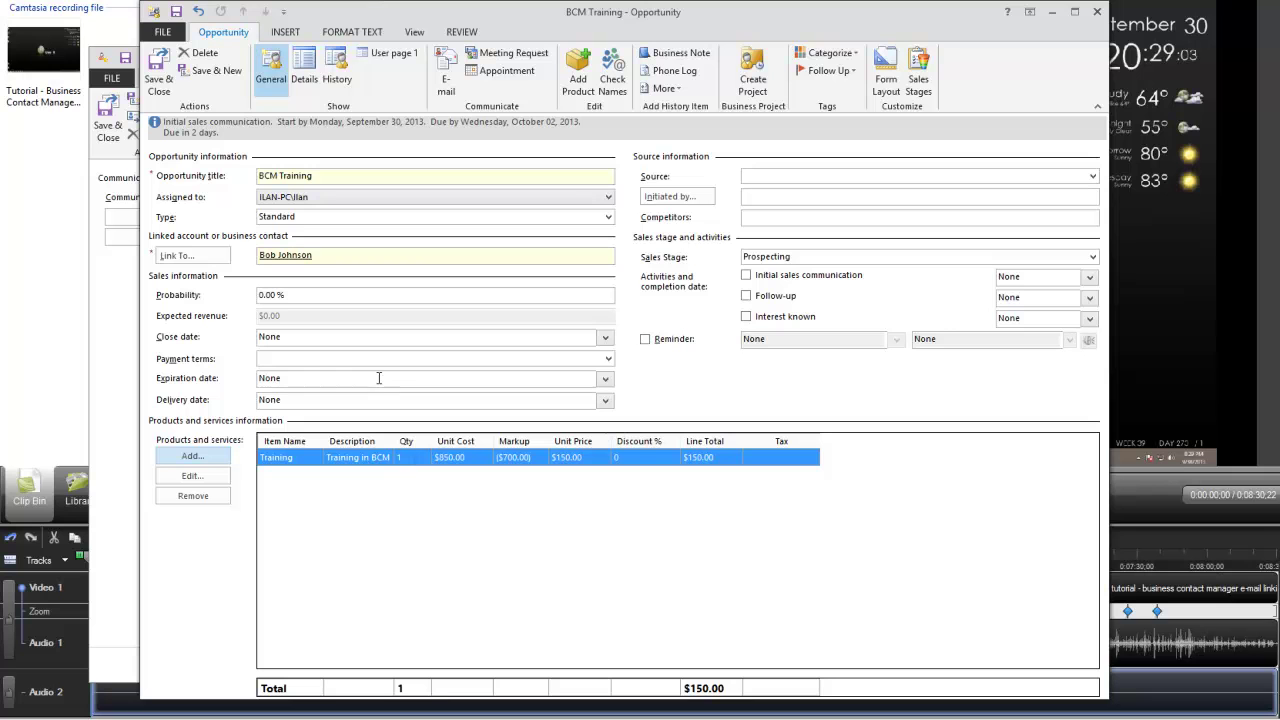
# Set the opportunity's source to Advertisement, save and close, then review the three history entries.
pyautogui.click(1092, 176)
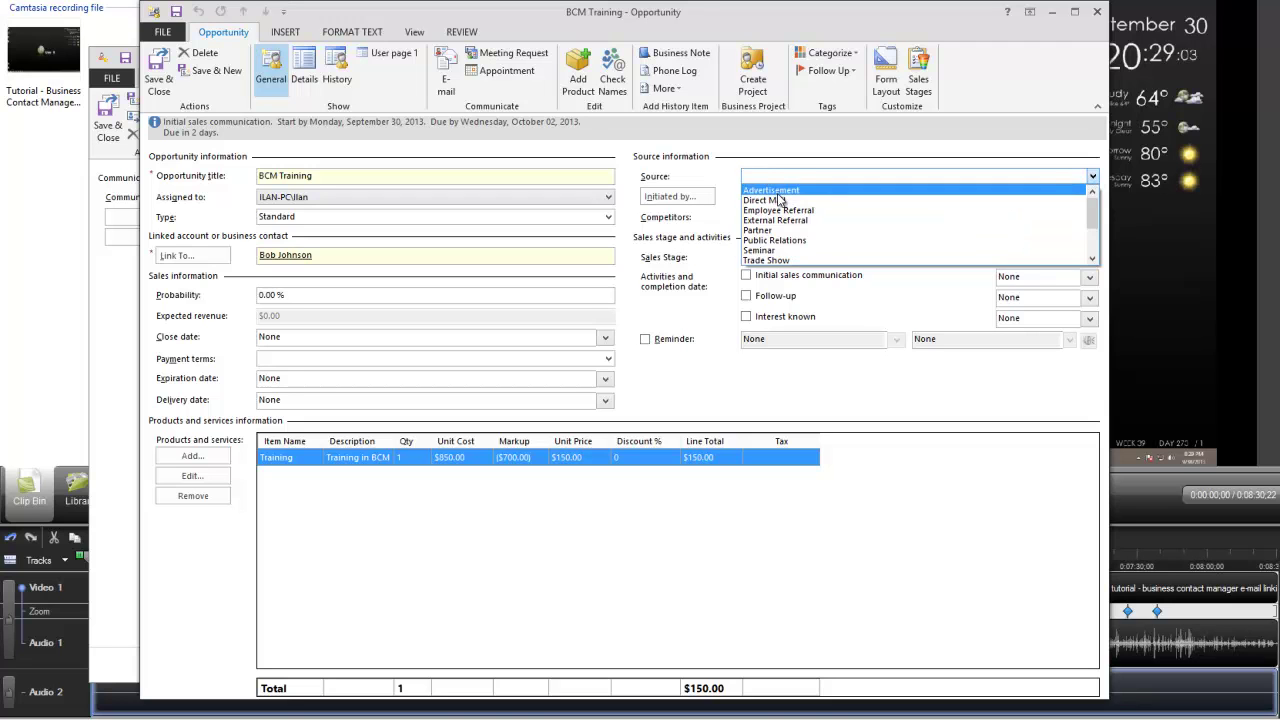
pyautogui.click(778, 190)
pyautogui.click(828, 175)
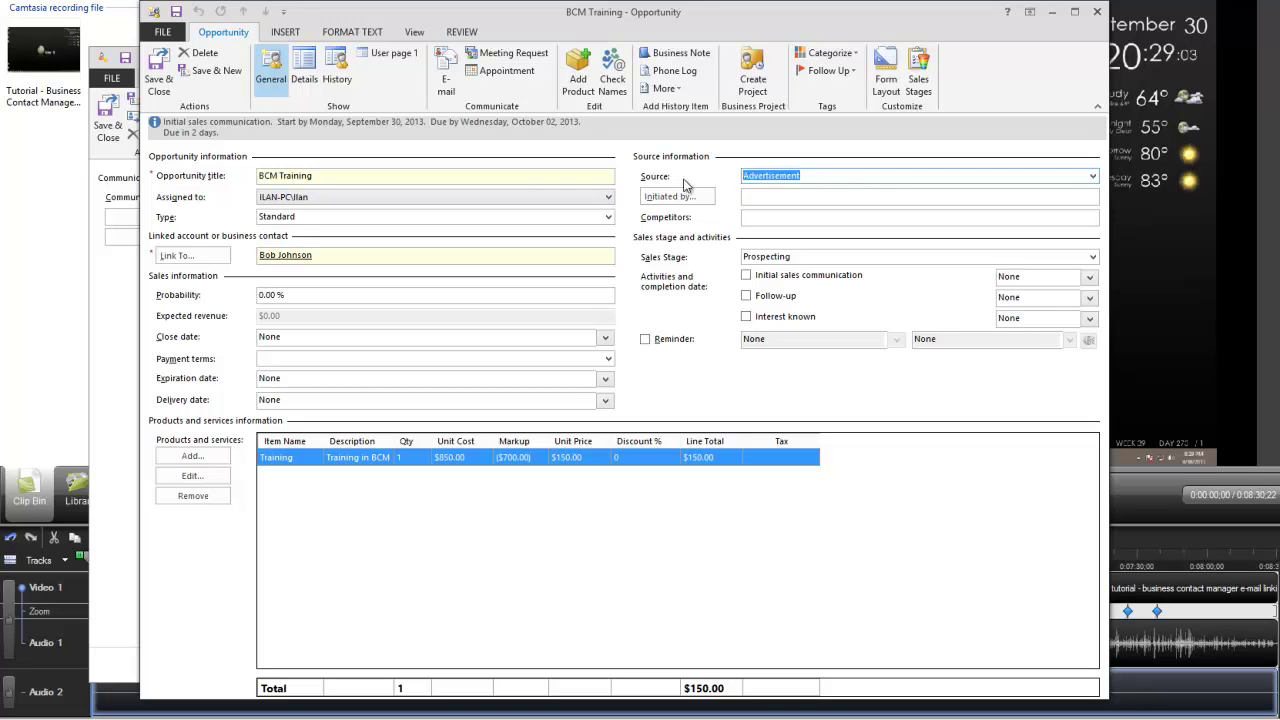
pyautogui.press('Tab')
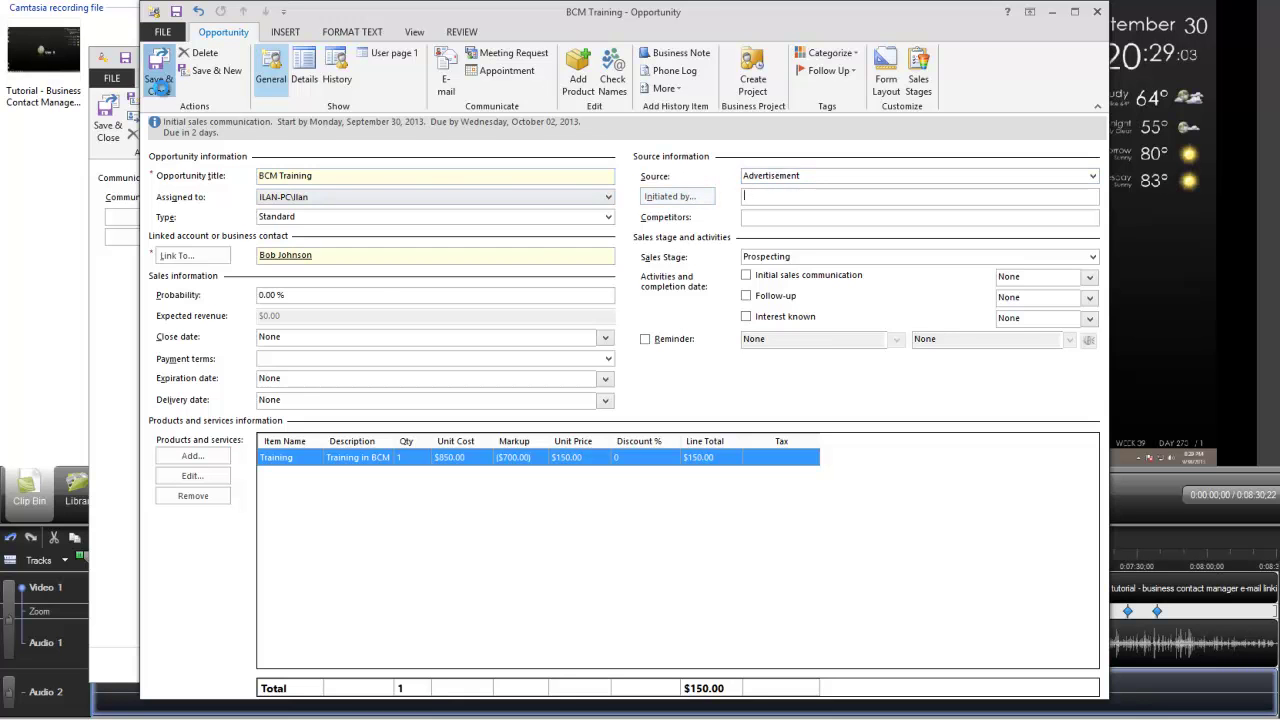
pyautogui.click(160, 88)
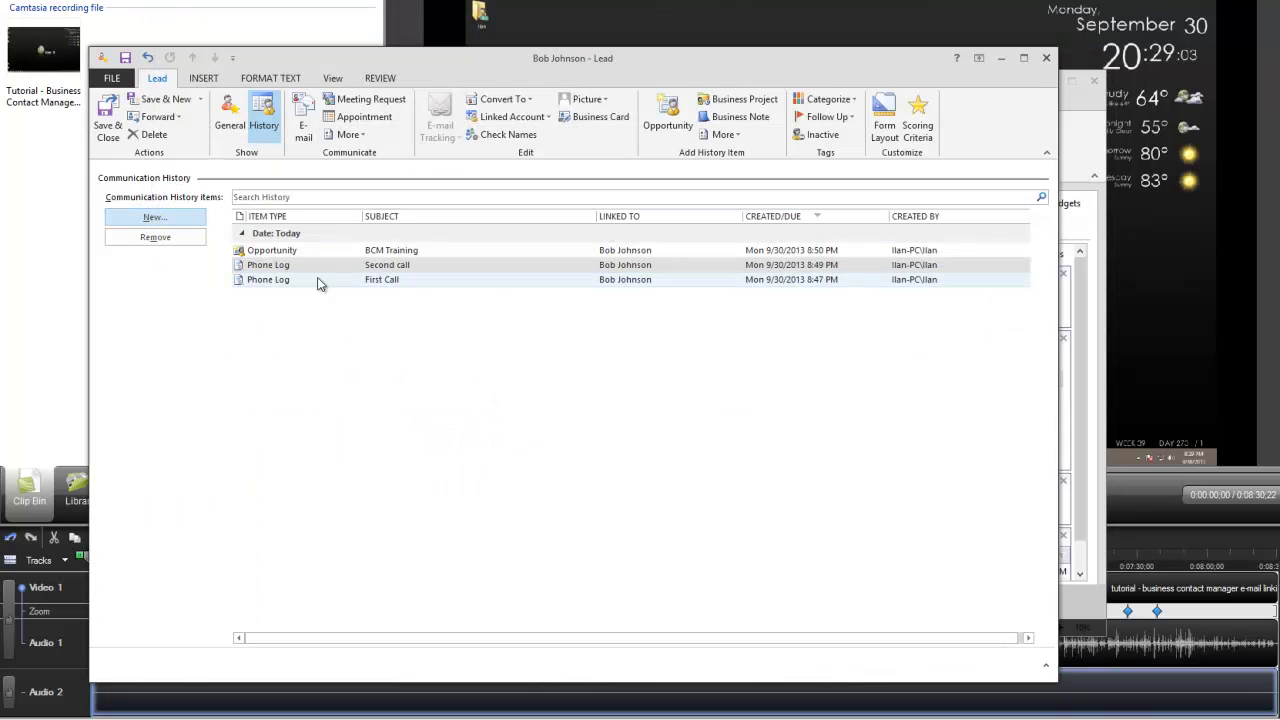
pyautogui.click(400, 284)
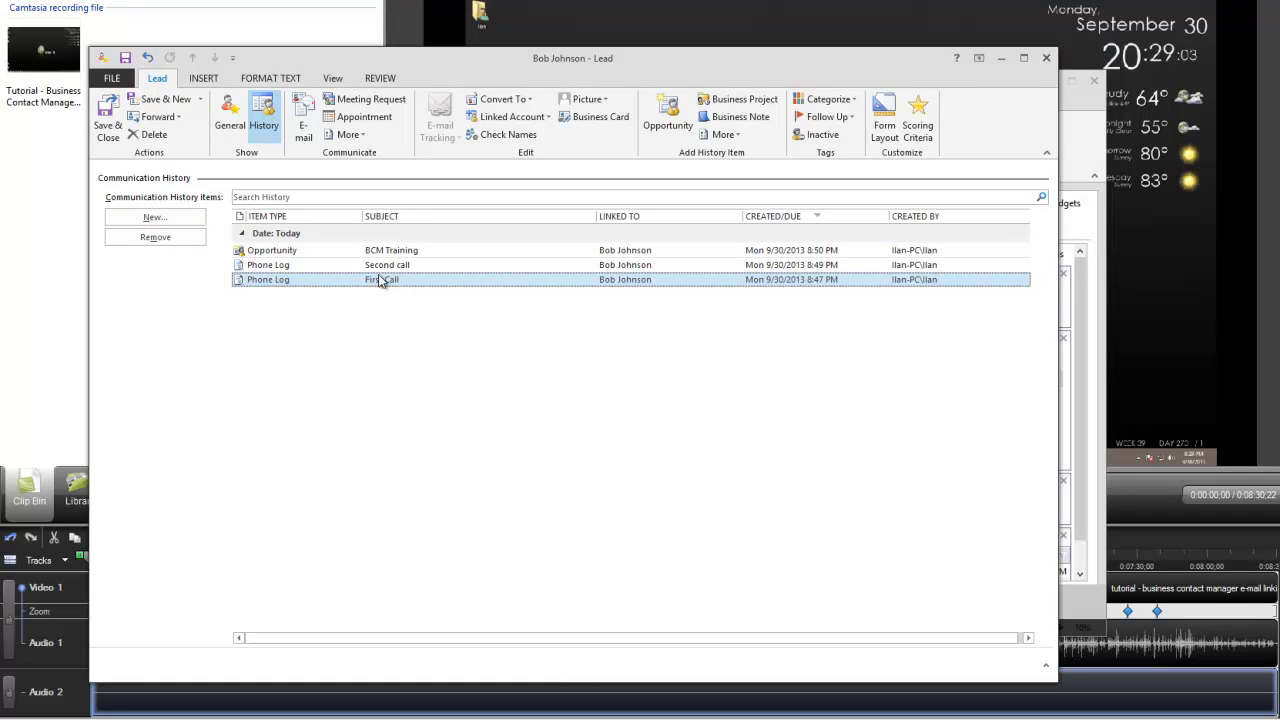
pyautogui.click(381, 270)
pyautogui.click(307, 252)
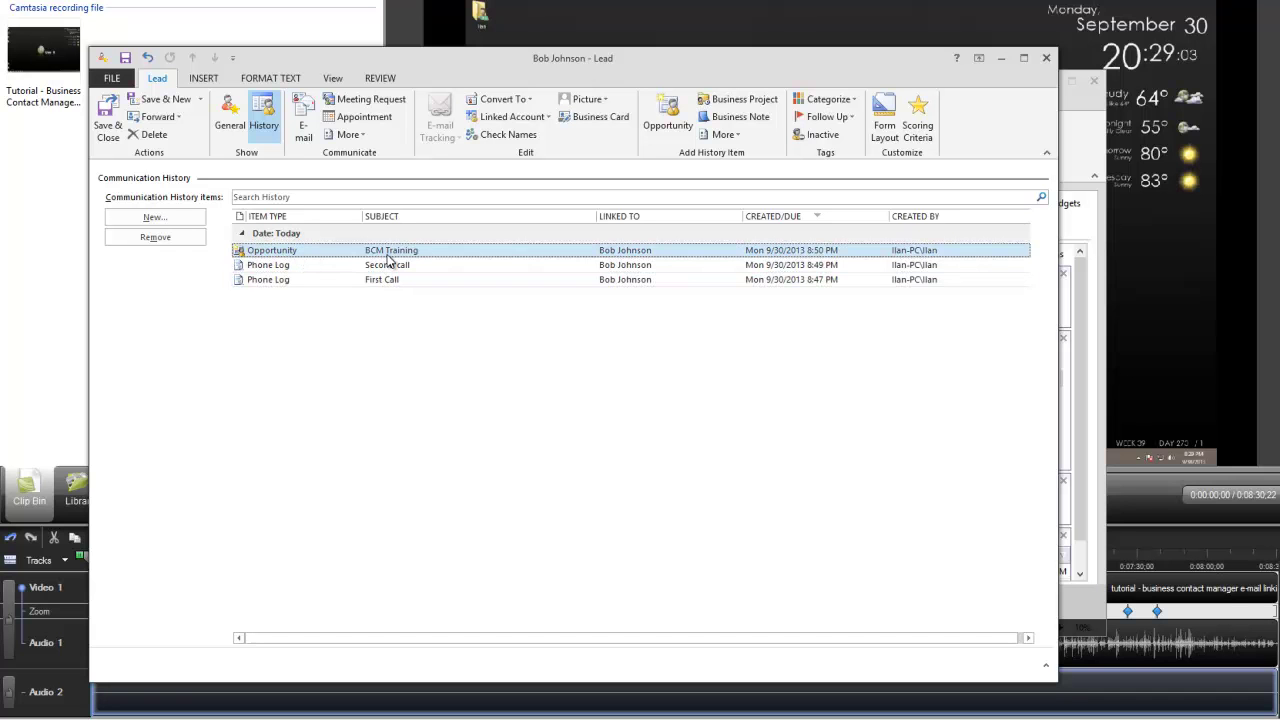
# Reopen the BCM Training opportunity and set its Sales Stage to Closed Won.
pyautogui.doubleClick(349, 250)
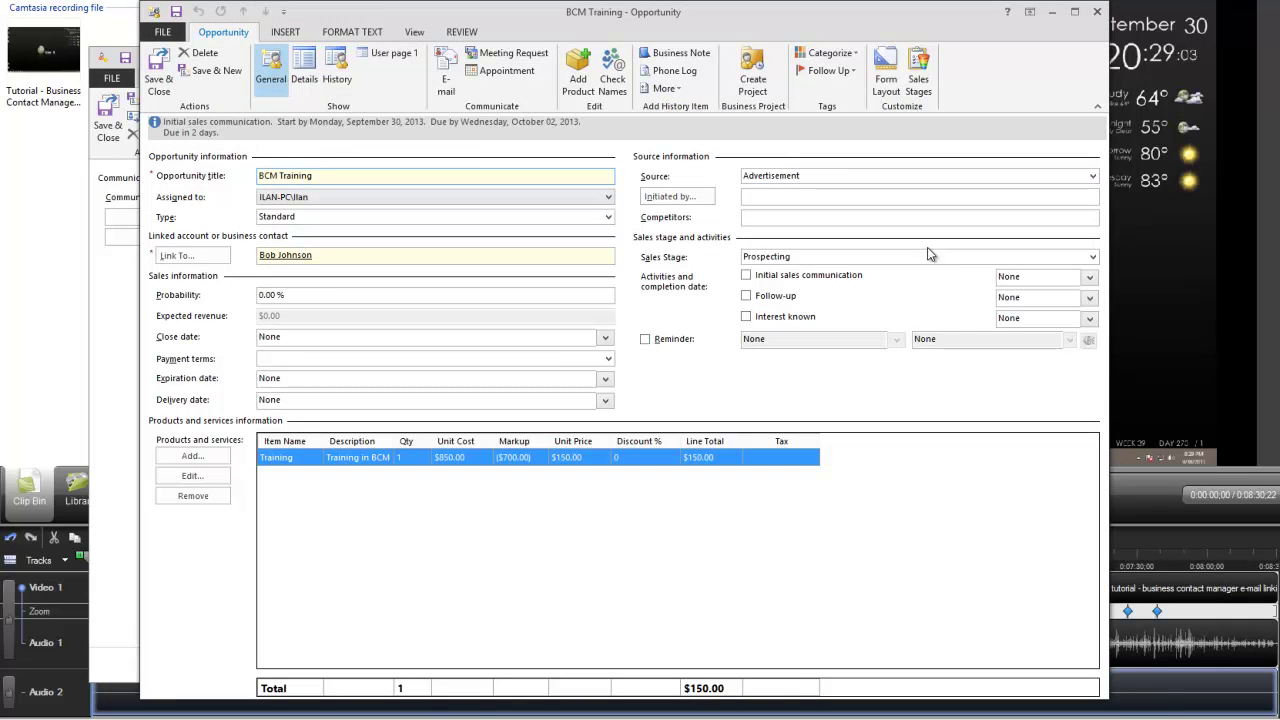
pyautogui.click(1093, 258)
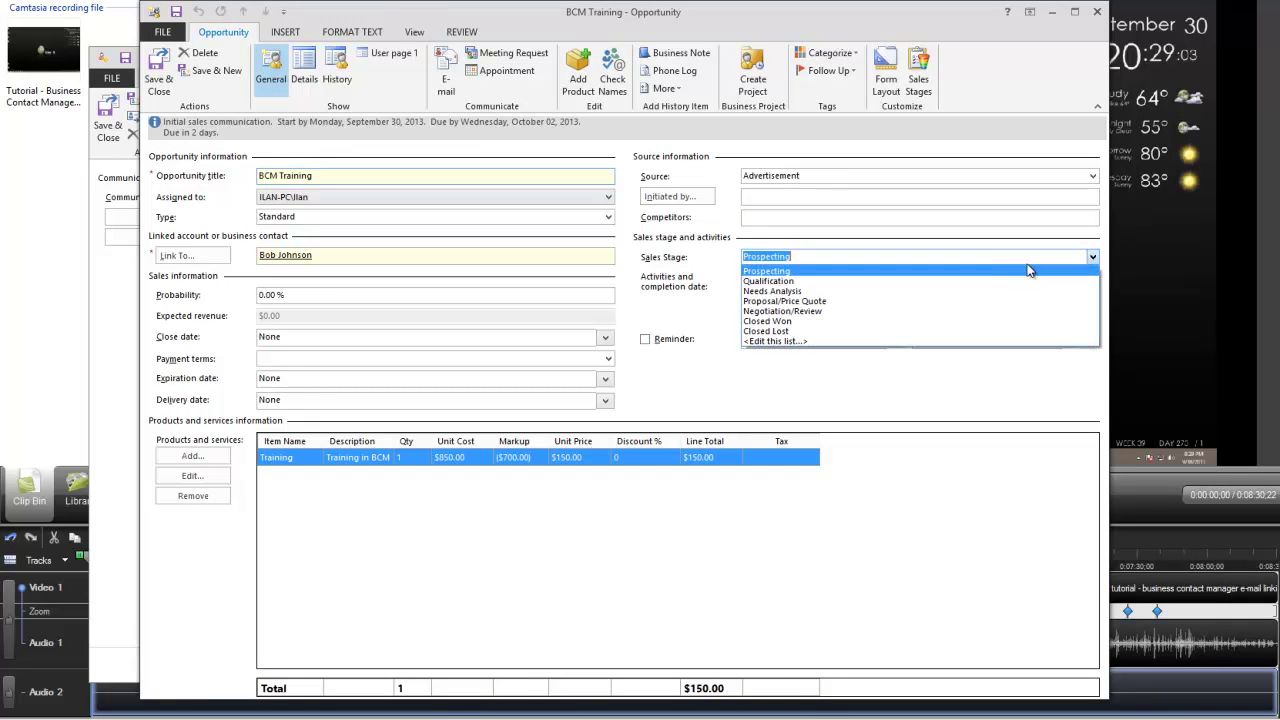
pyautogui.click(795, 323)
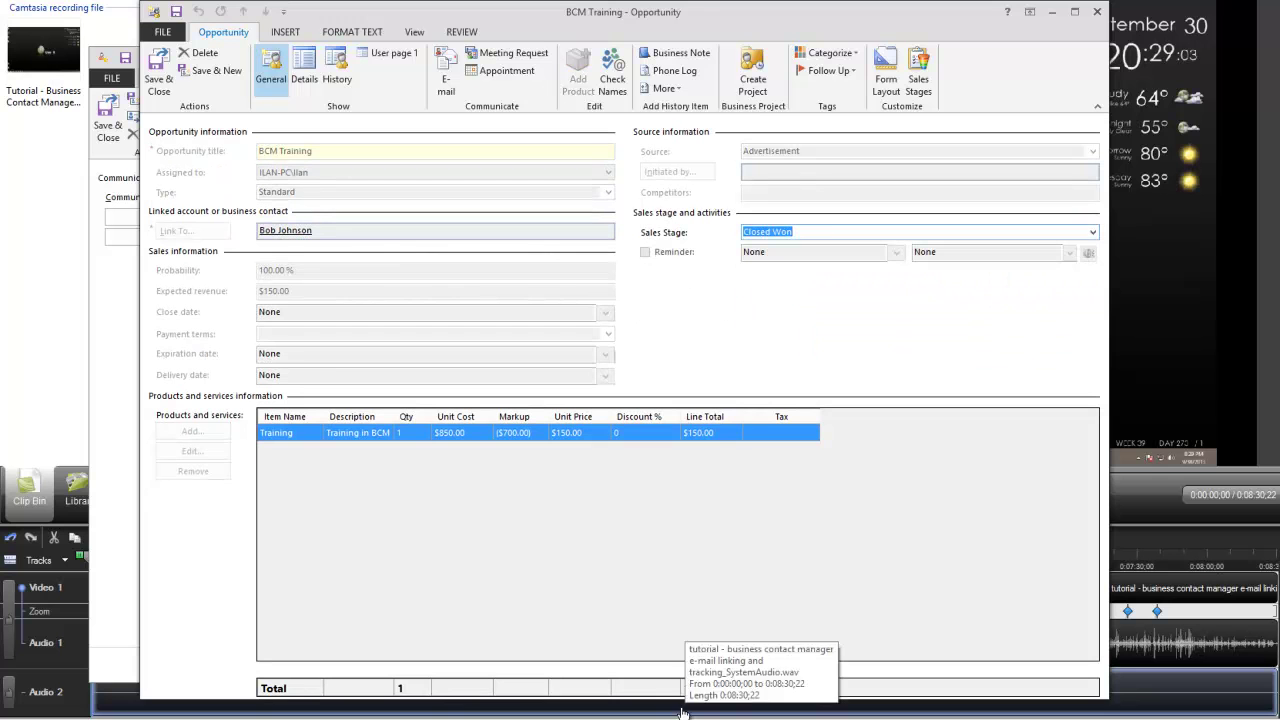
# Save the won opportunity and convert the lead into a Business Contact.
pyautogui.click(150, 80)
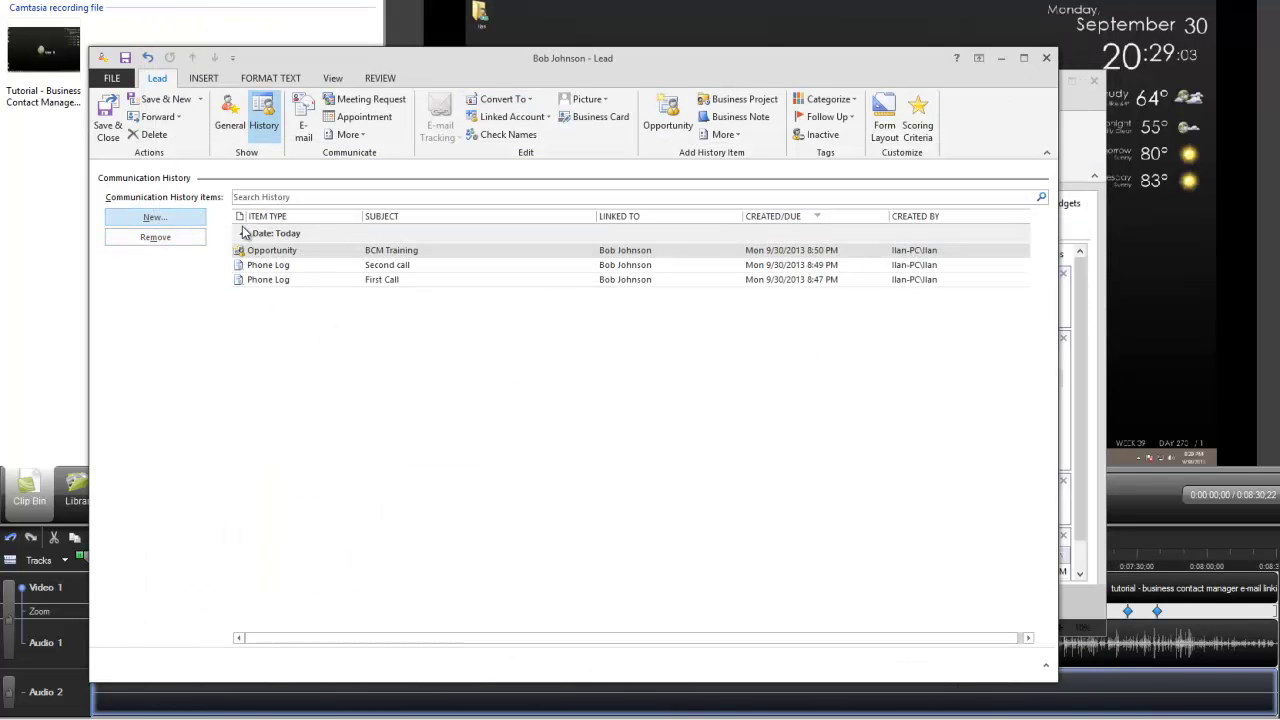
pyautogui.click(500, 99)
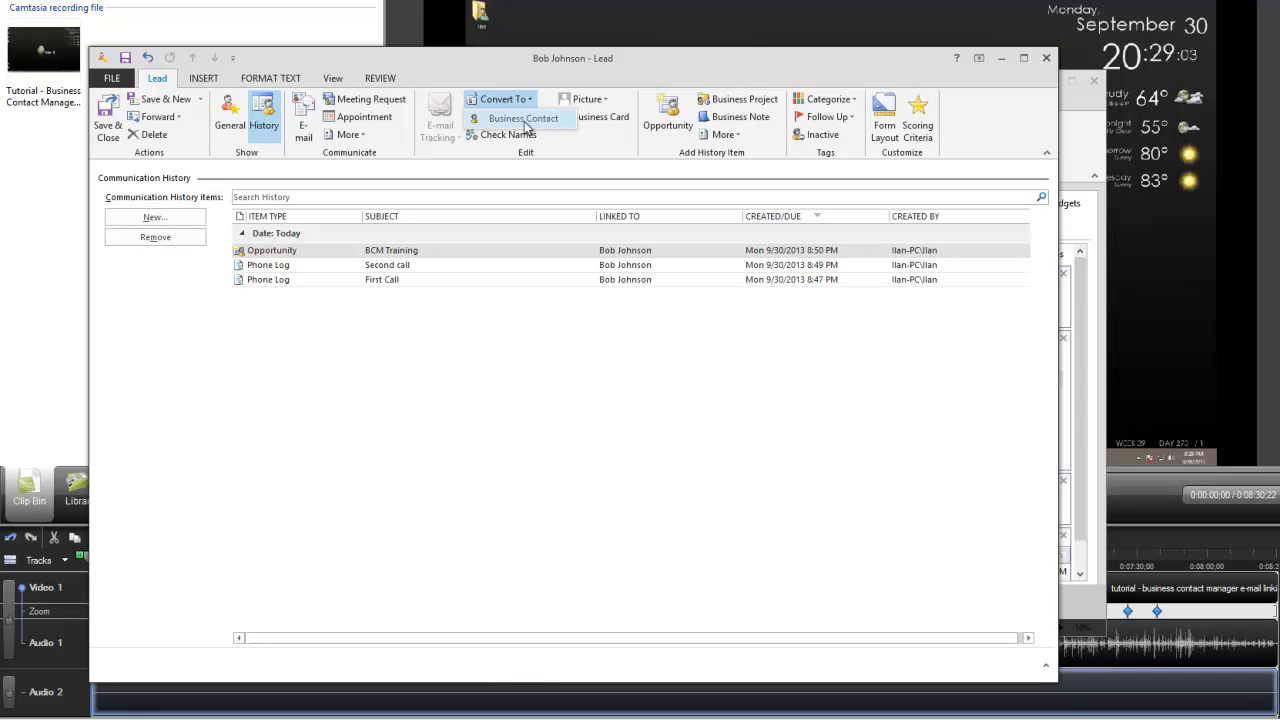
pyautogui.click(519, 120)
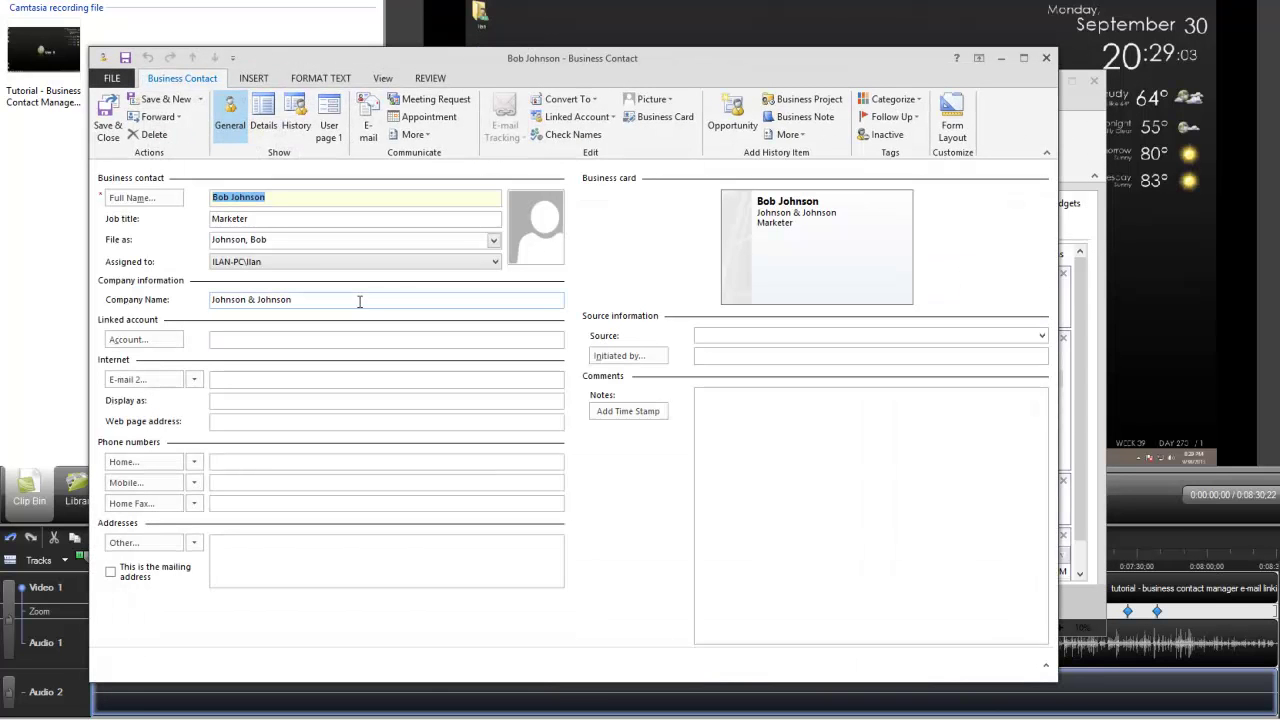
pyautogui.click(1046, 57)
# Open the new Johnson & Johnson business contact and show its communication History.
pyautogui.click(440, 233)
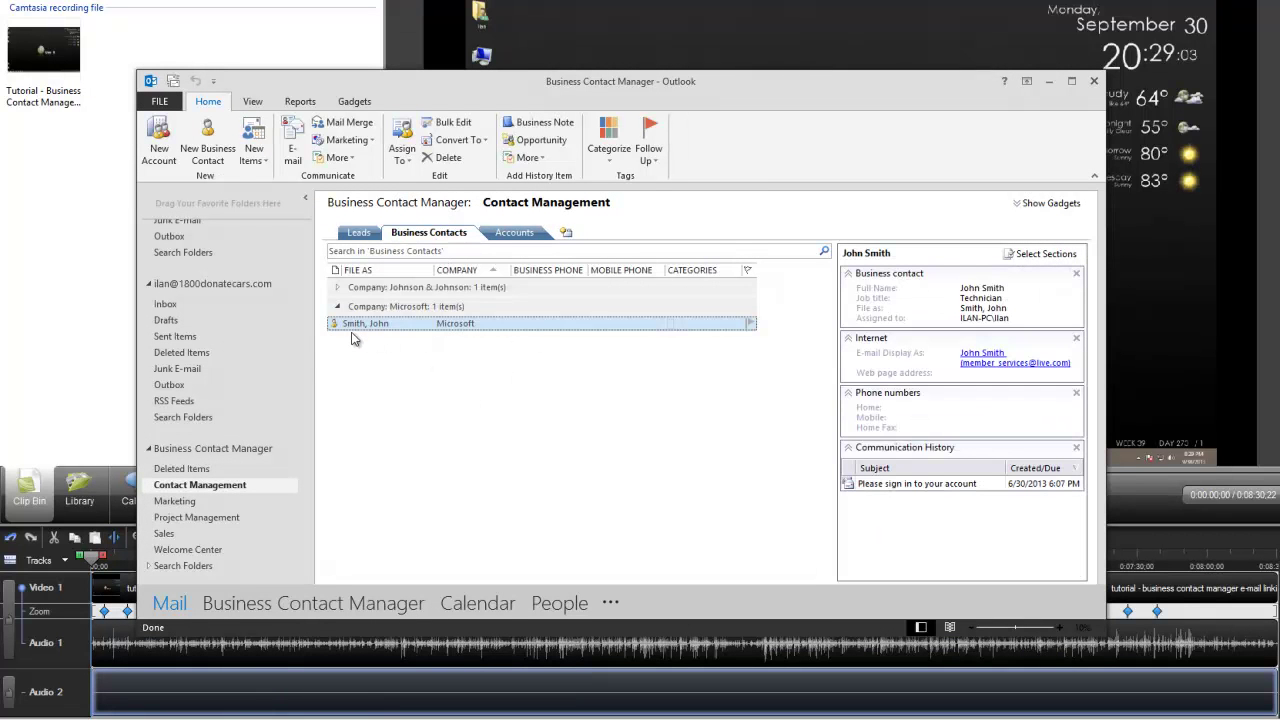
pyautogui.doubleClick(355, 290)
pyautogui.click(382, 304)
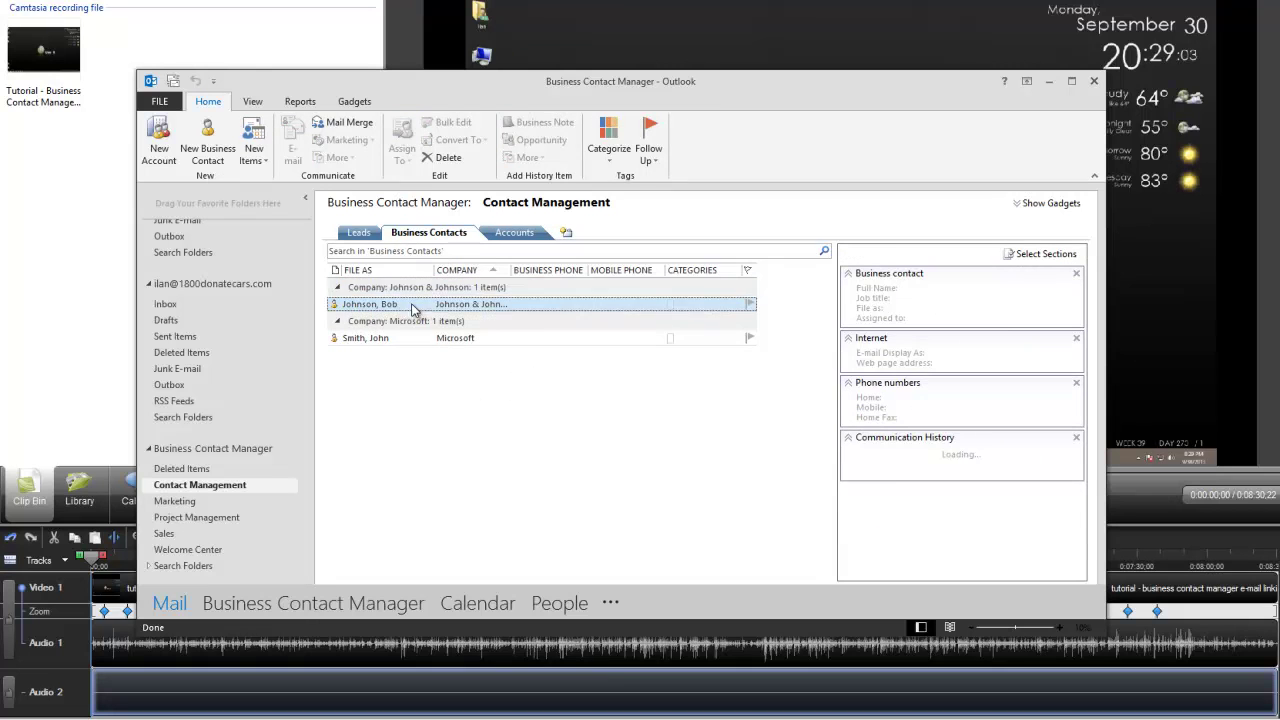
pyautogui.doubleClick(392, 312)
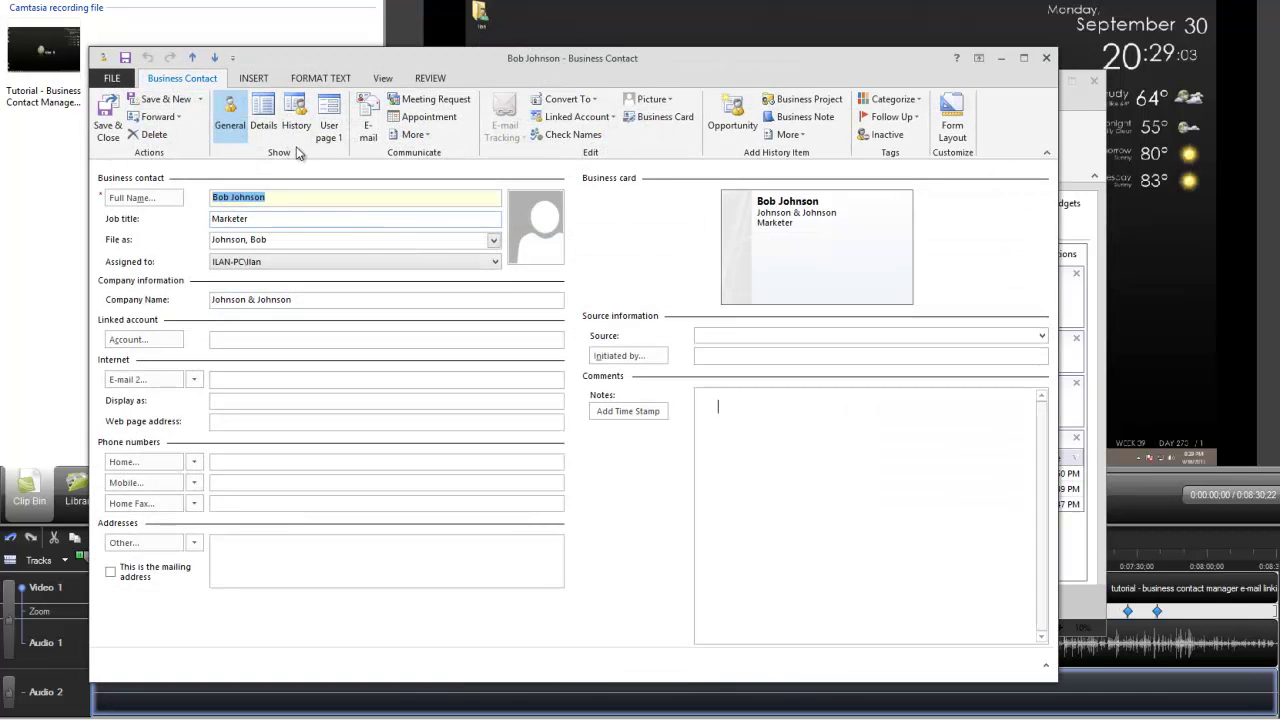
pyautogui.click(303, 122)
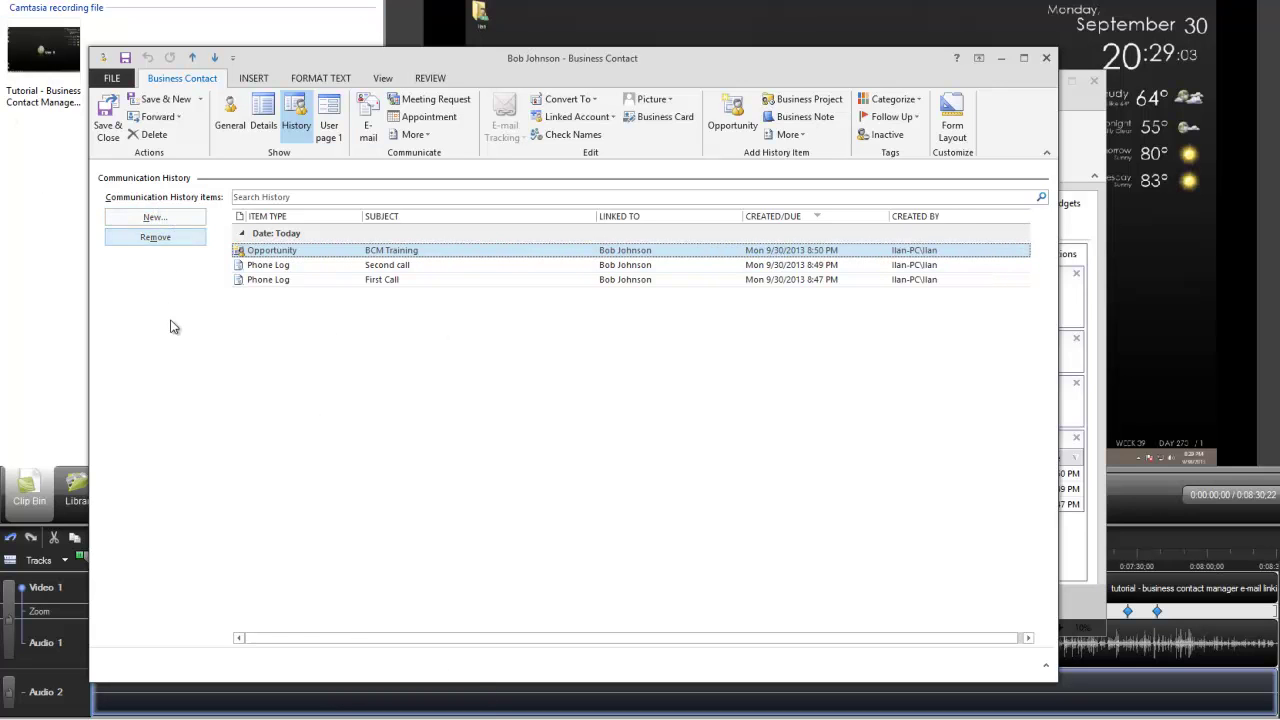
# Add a time-stamped Business Note reminding you to call the contact on his birthday, then save it.
pyautogui.click(155, 217)
pyautogui.click(168, 238)
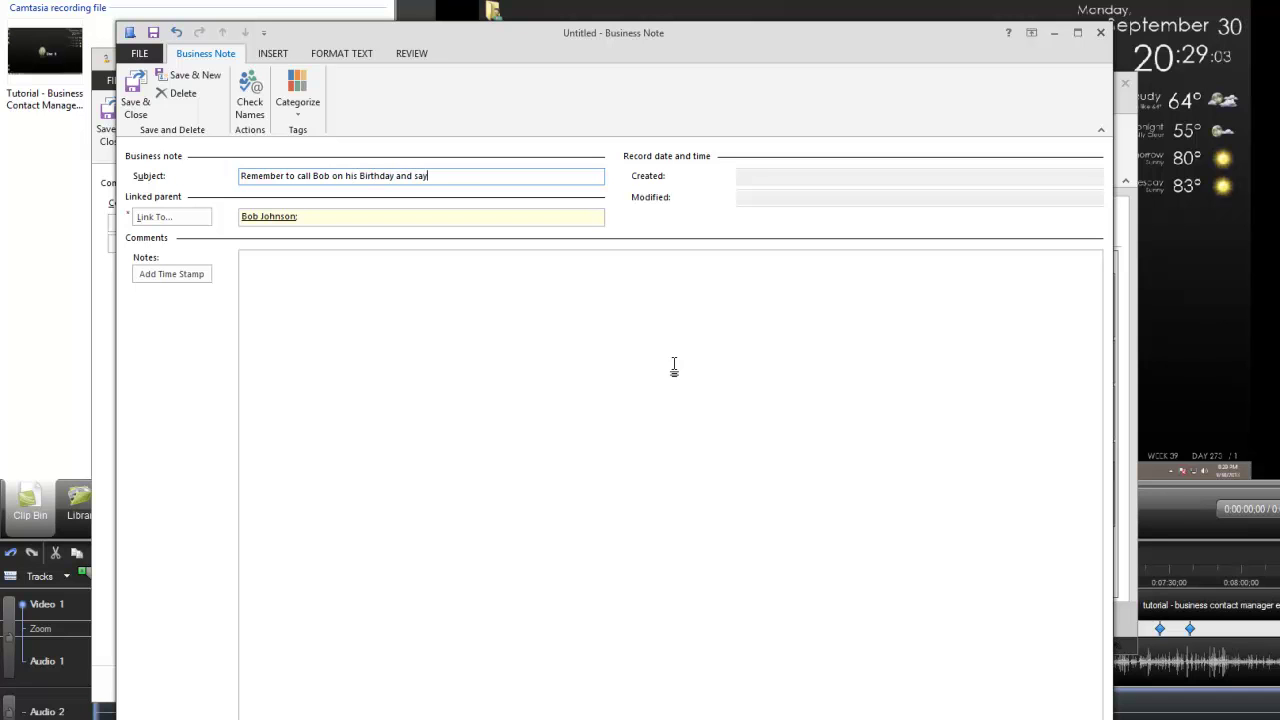
pyautogui.click(646, 343)
pyautogui.click(171, 273)
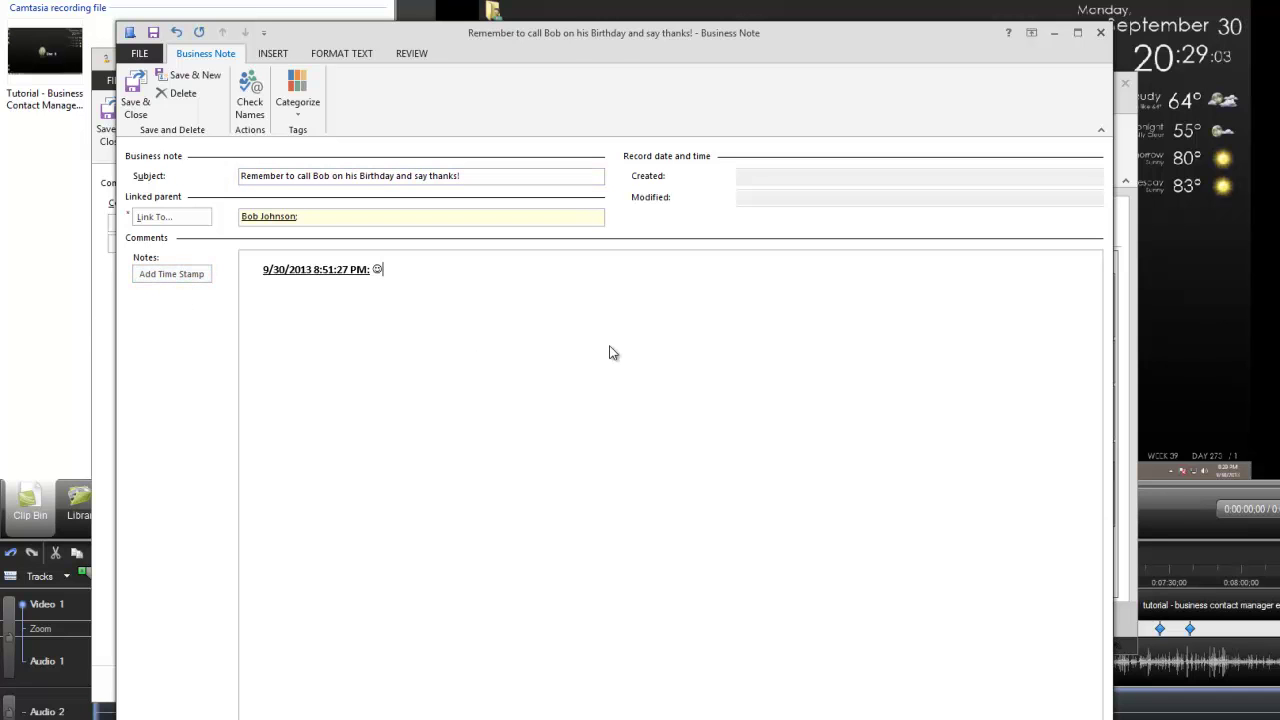
pyautogui.click(134, 88)
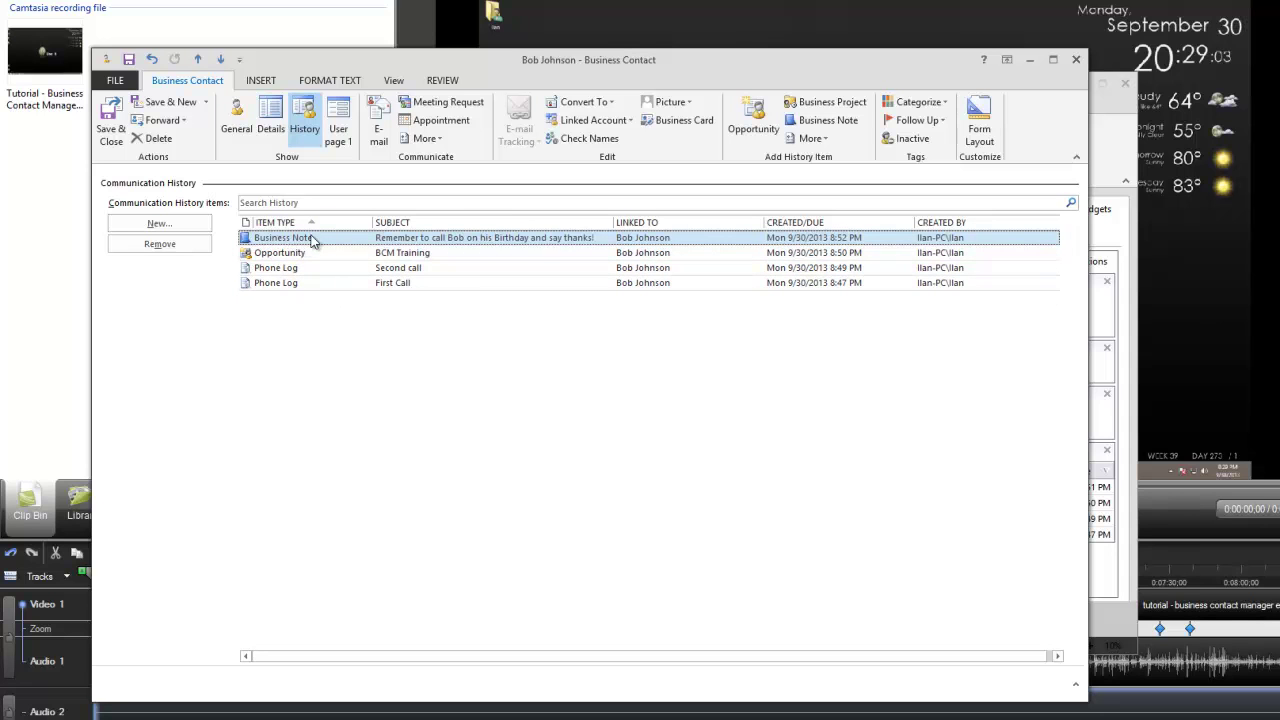
# Try sorts by subject, linked contact, date and creator, finishing sorted by item type.
pyautogui.click(434, 224)
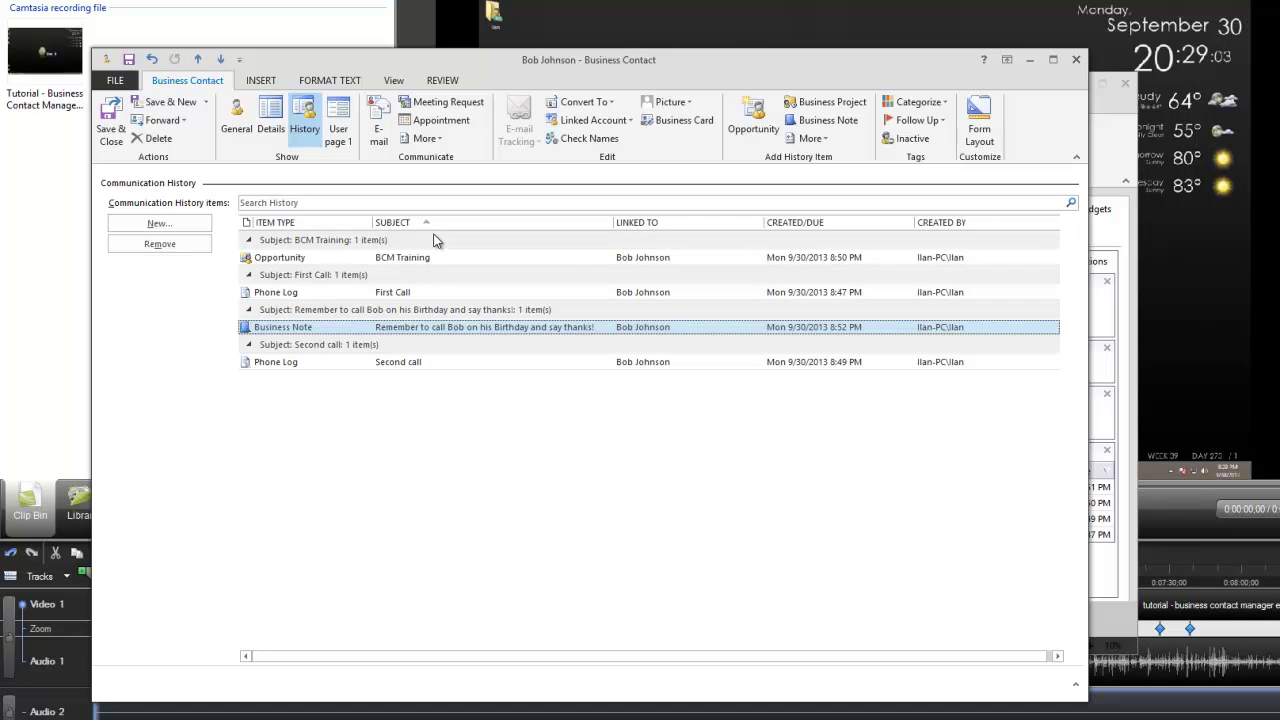
pyautogui.click(642, 224)
pyautogui.click(803, 224)
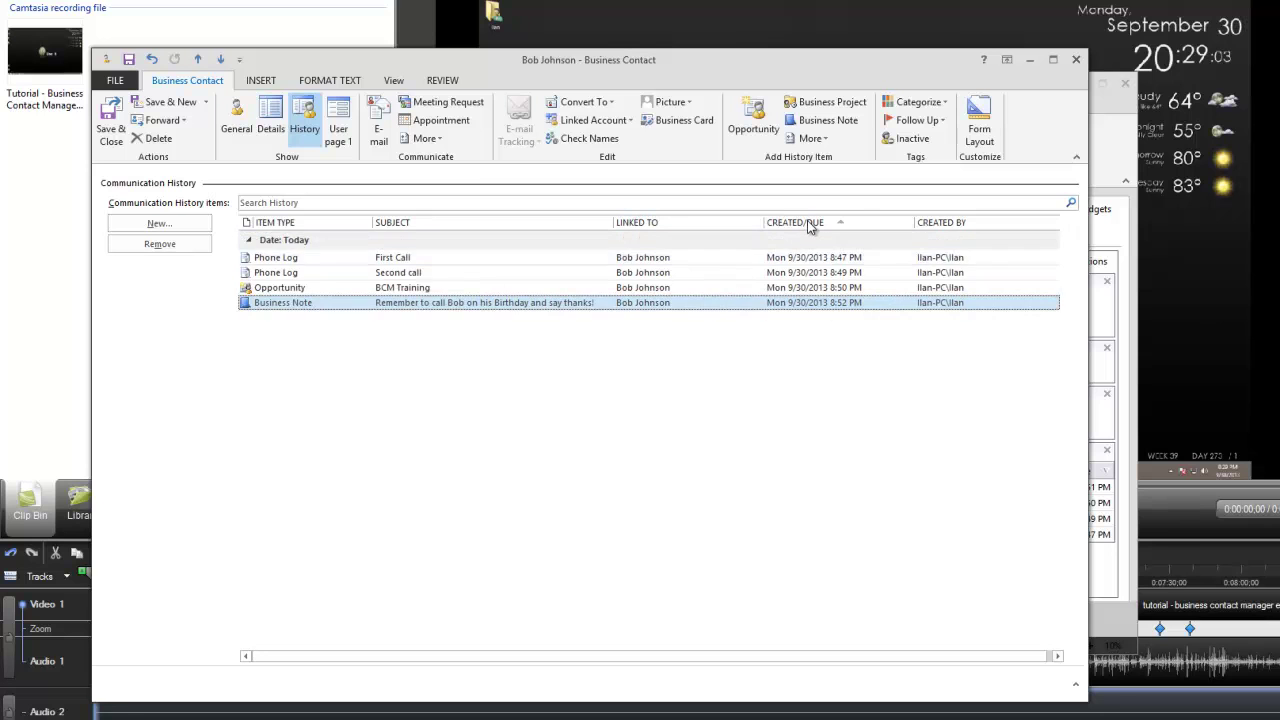
pyautogui.click(810, 225)
pyautogui.click(955, 223)
pyautogui.click(955, 223)
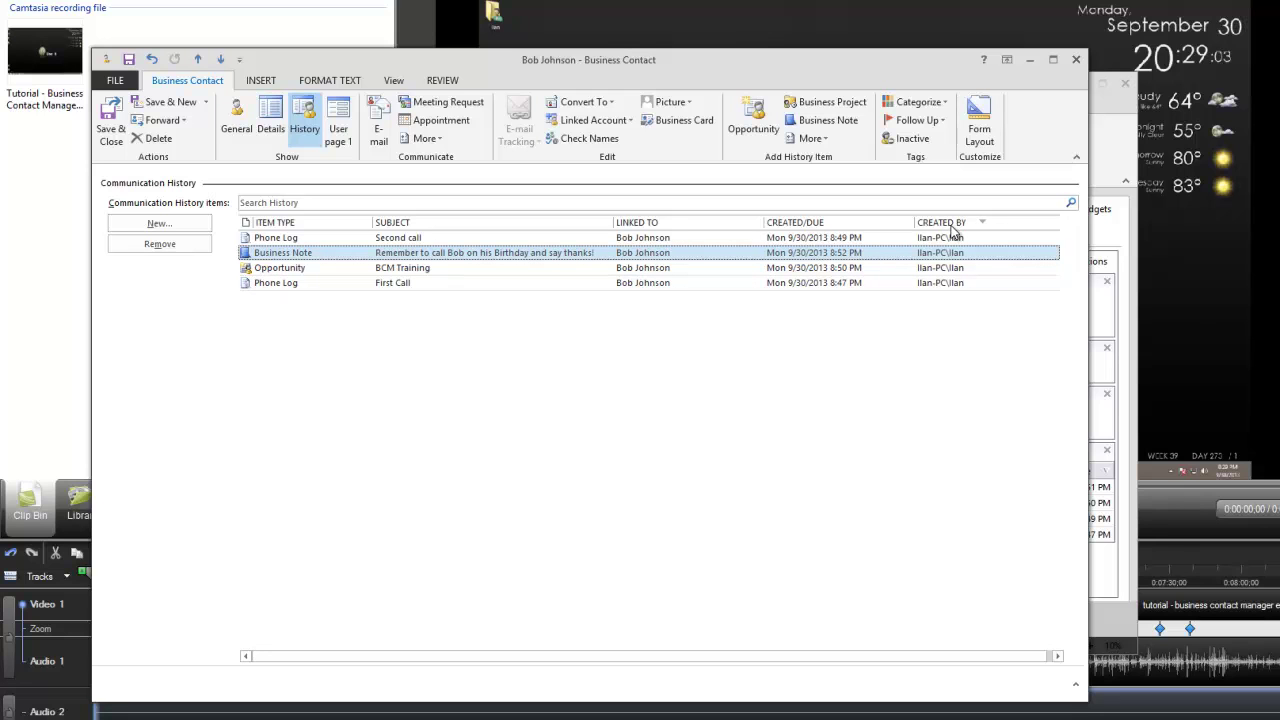
pyautogui.click(952, 229)
pyautogui.click(287, 224)
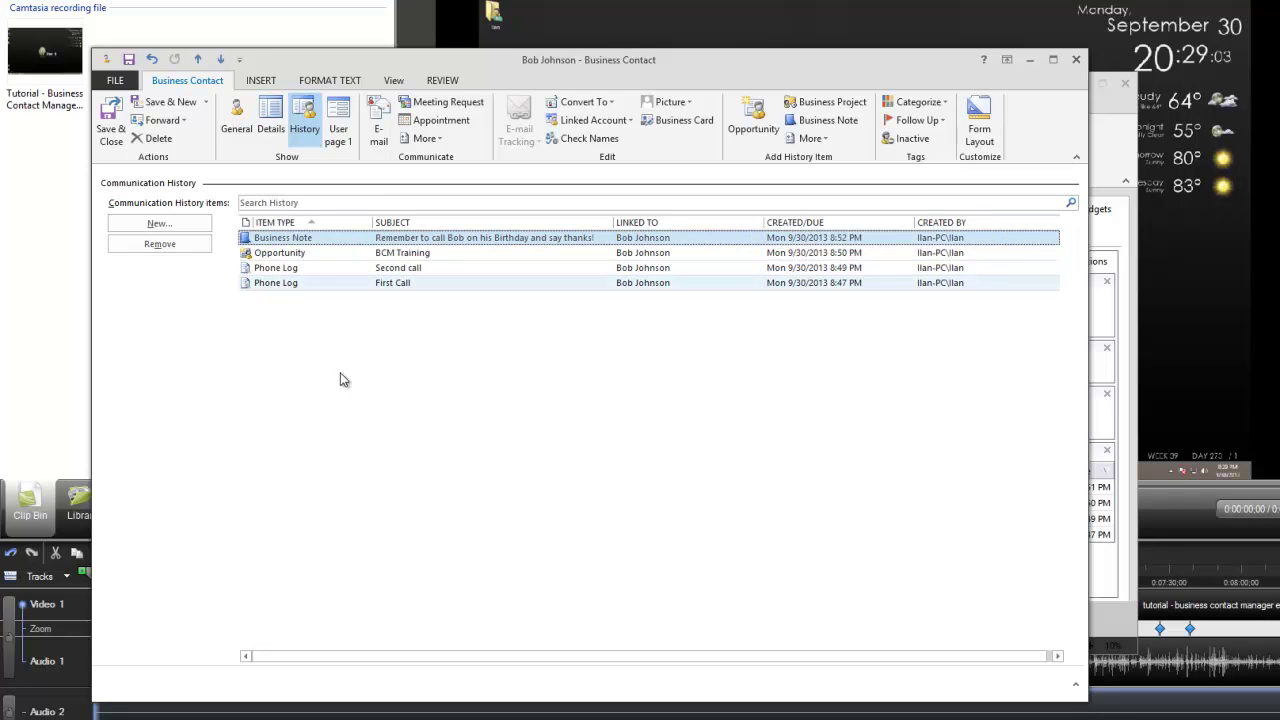
pyautogui.click(280, 256)
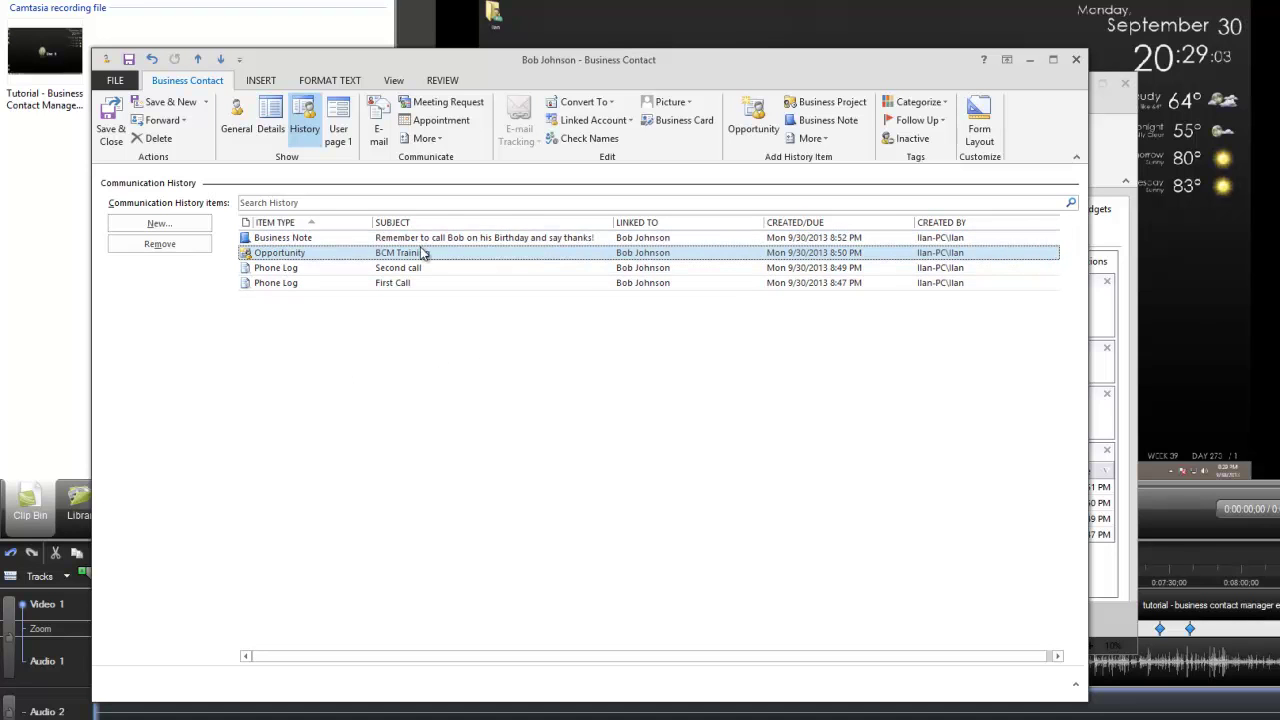
# Log a Support Call phone log titled 'BCM Support Level 2' with a time stamp in its notes.
pyautogui.press('Up')
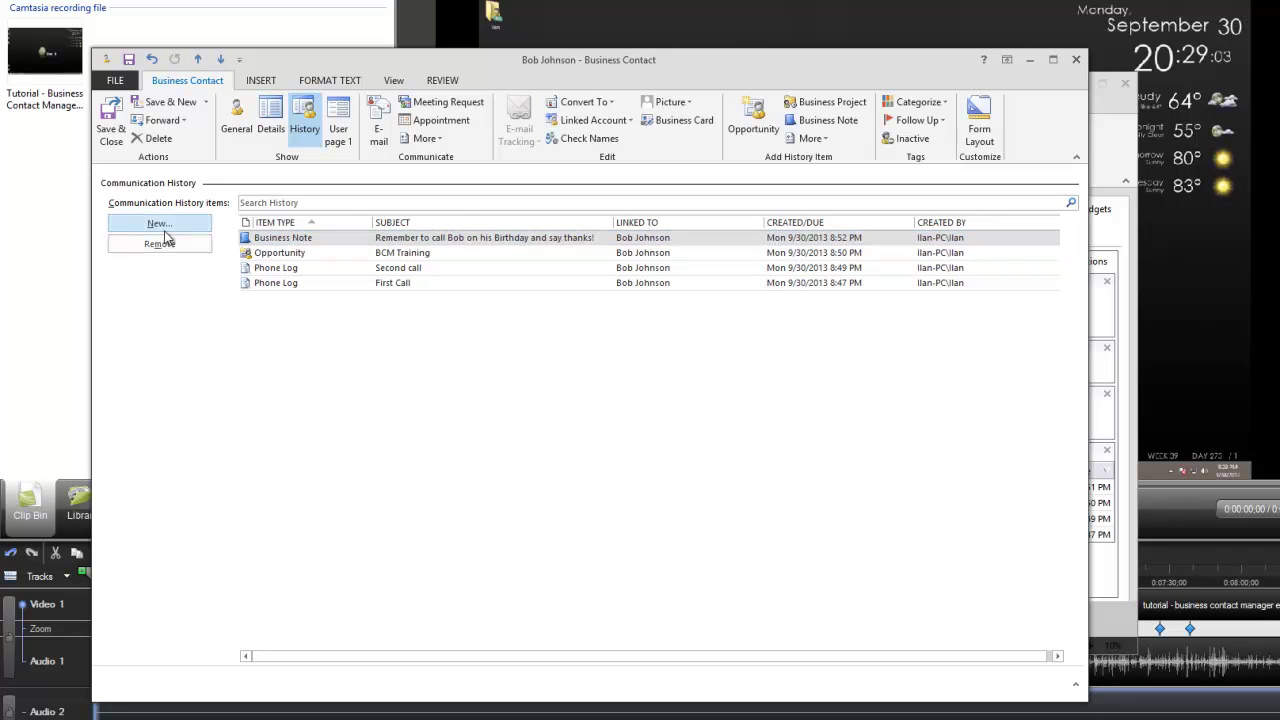
pyautogui.click(159, 223)
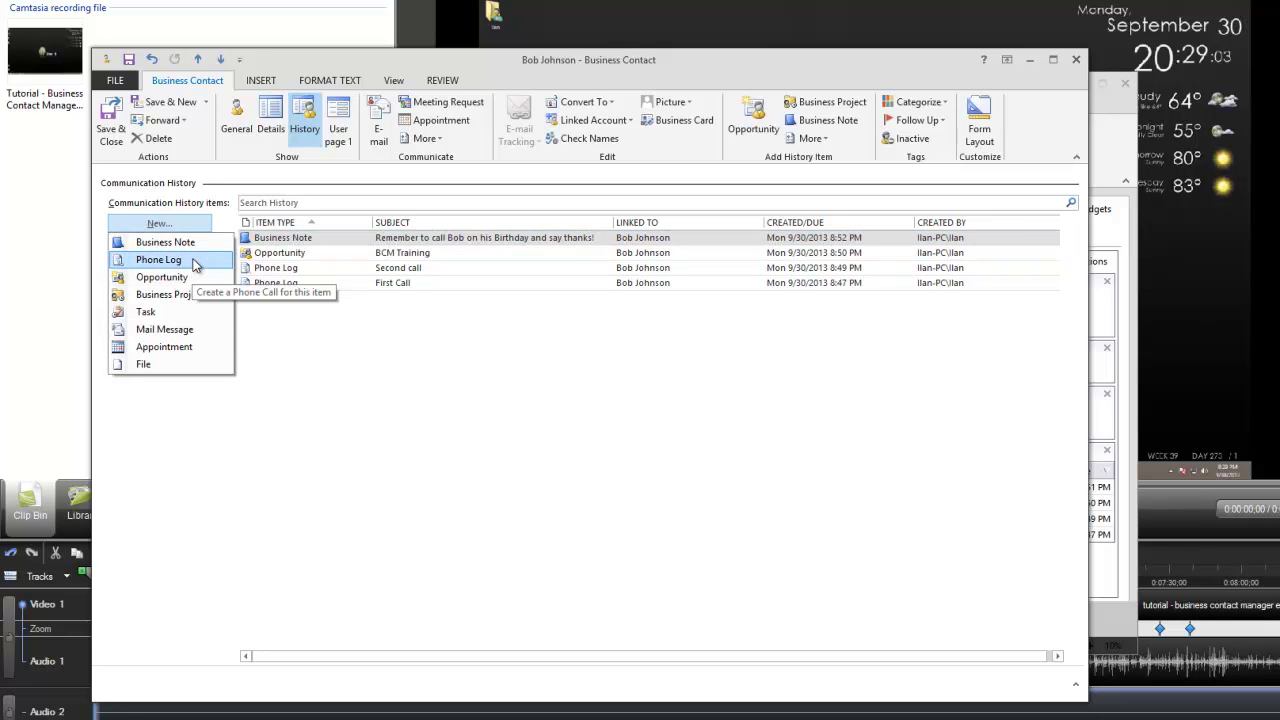
pyautogui.click(195, 263)
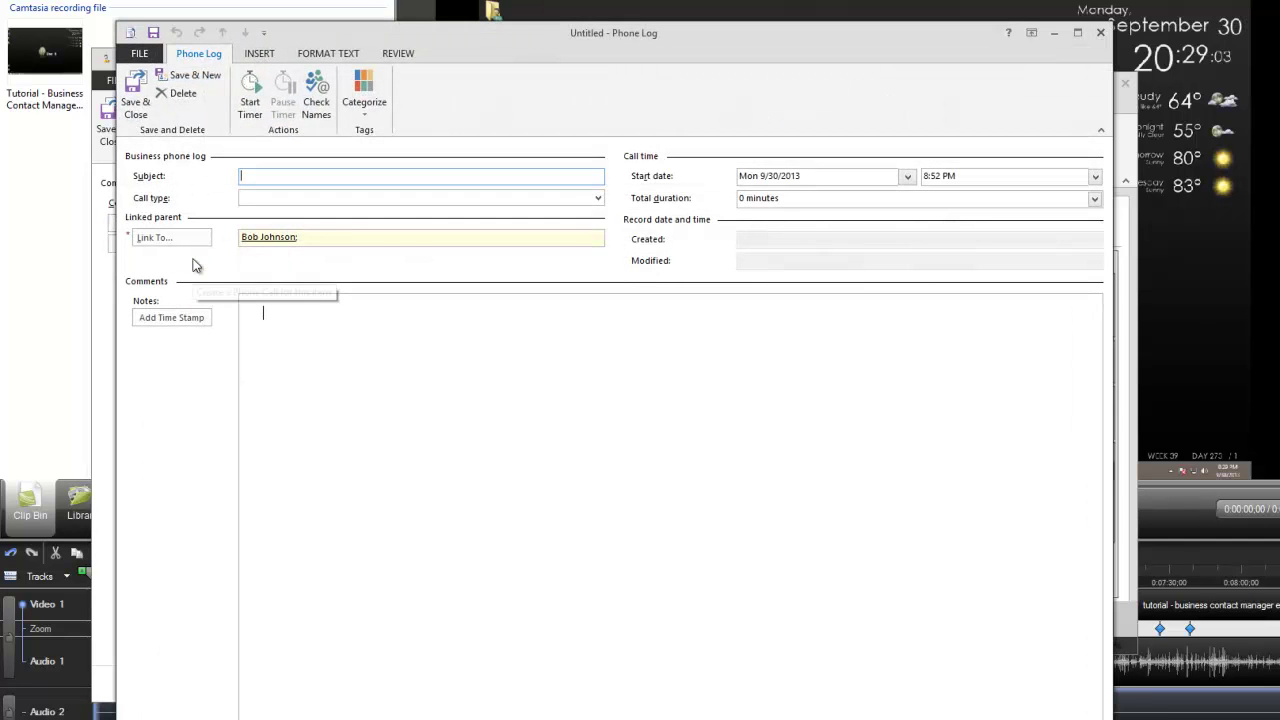
pyautogui.click(595, 200)
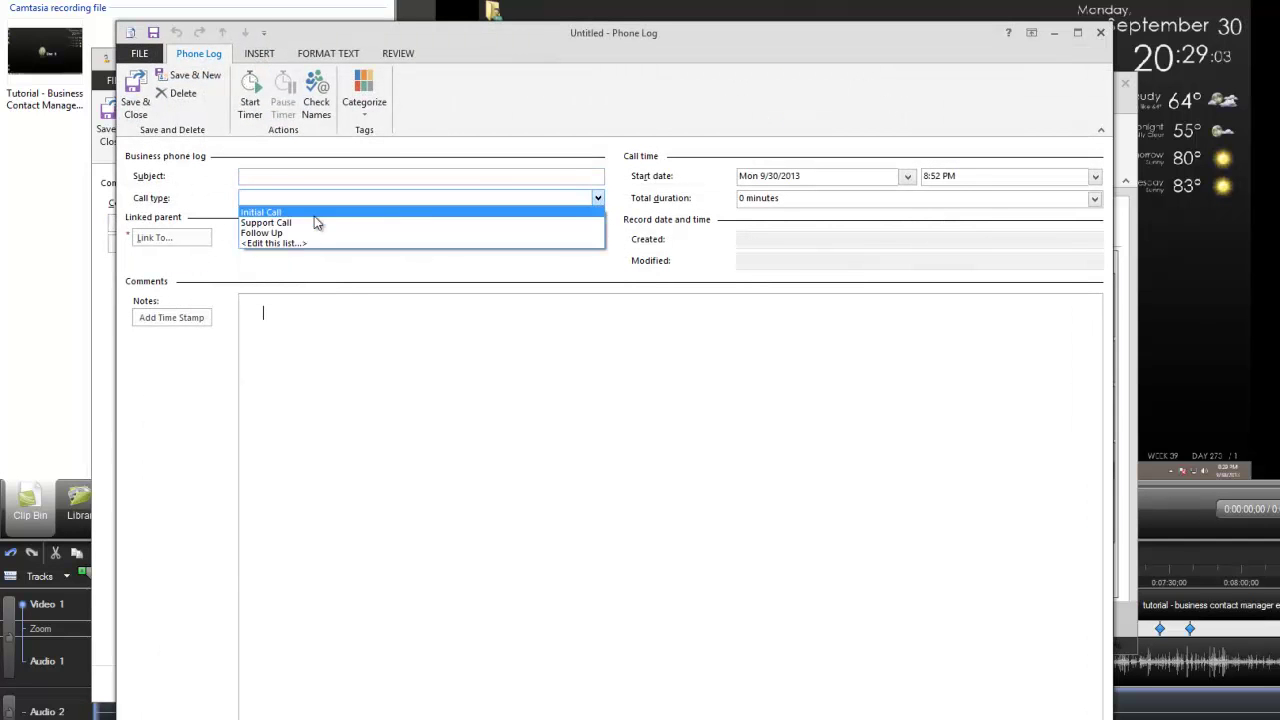
pyautogui.click(295, 208)
pyautogui.click(302, 178)
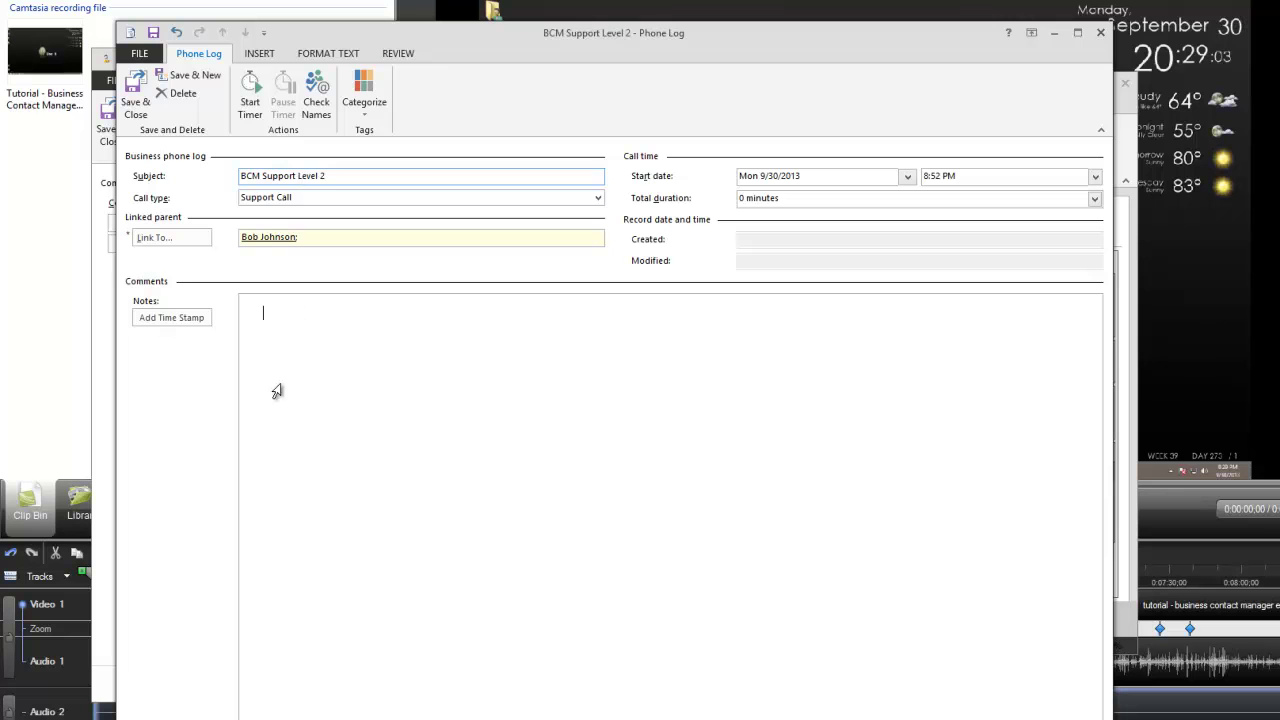
pyautogui.click(163, 318)
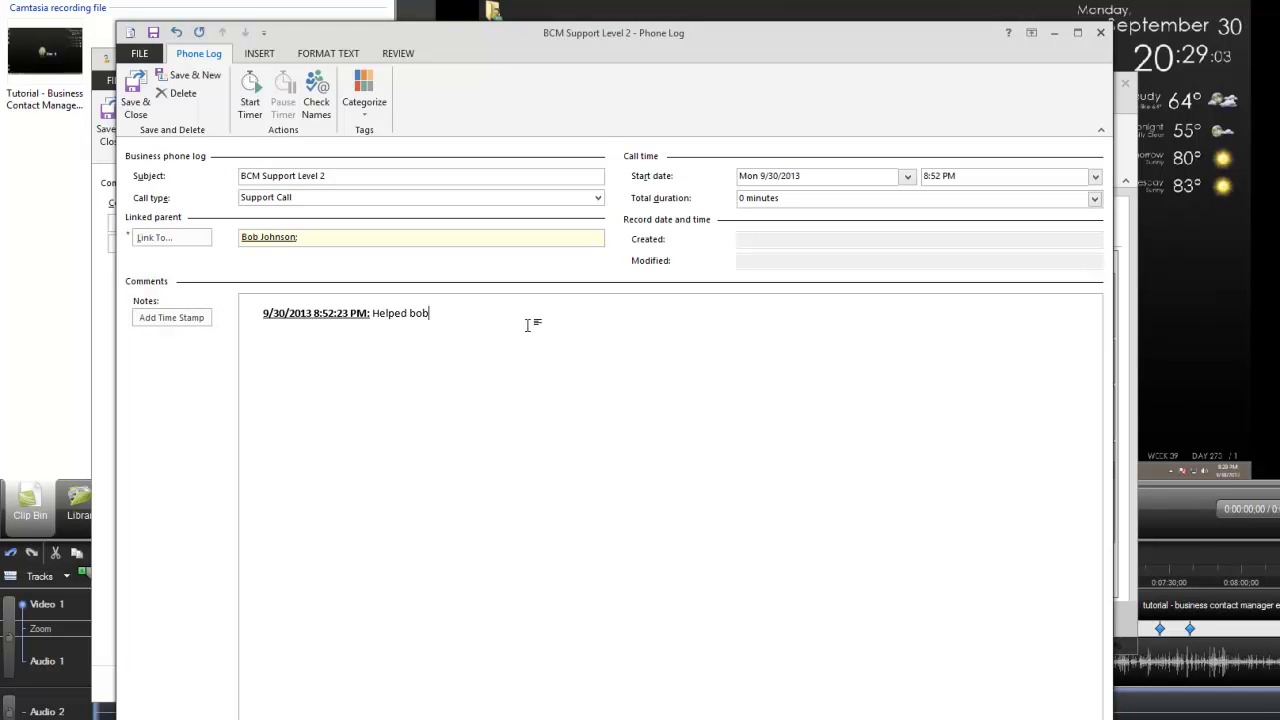
pyautogui.click(134, 100)
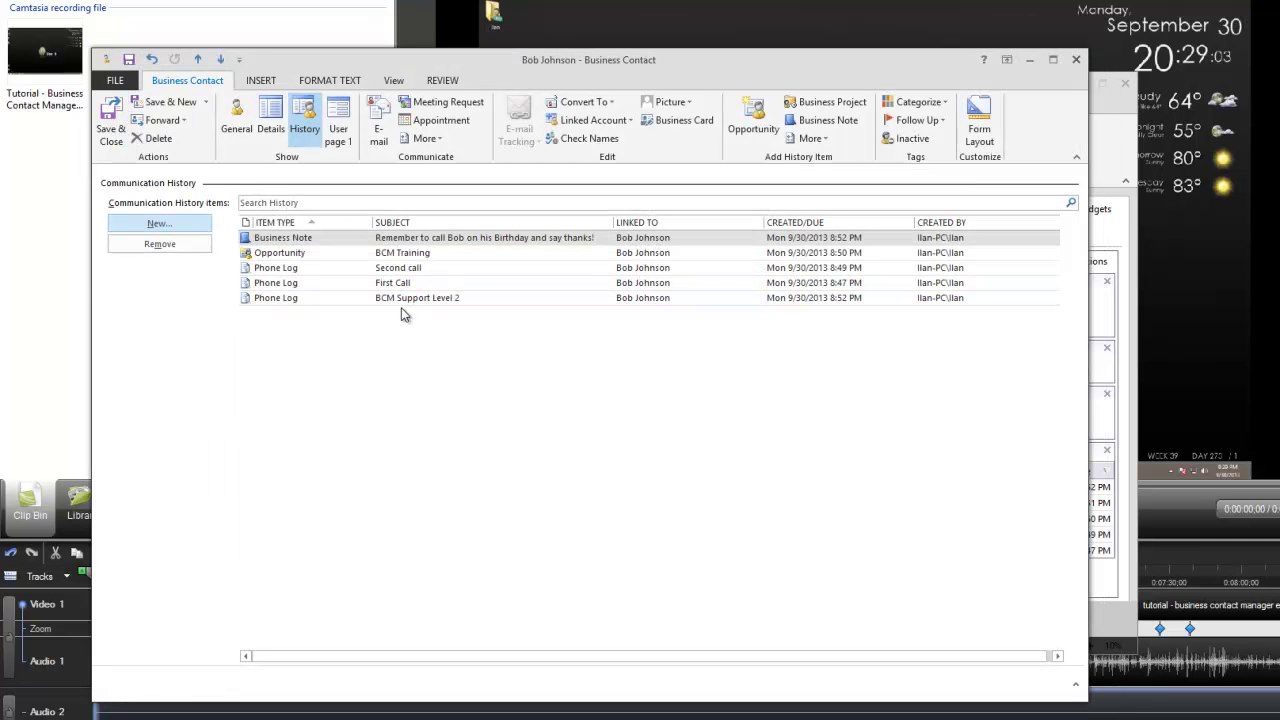
# Sort the history by created date and review the entries from First Call to BCM Support Level 2.
pyautogui.click(398, 268)
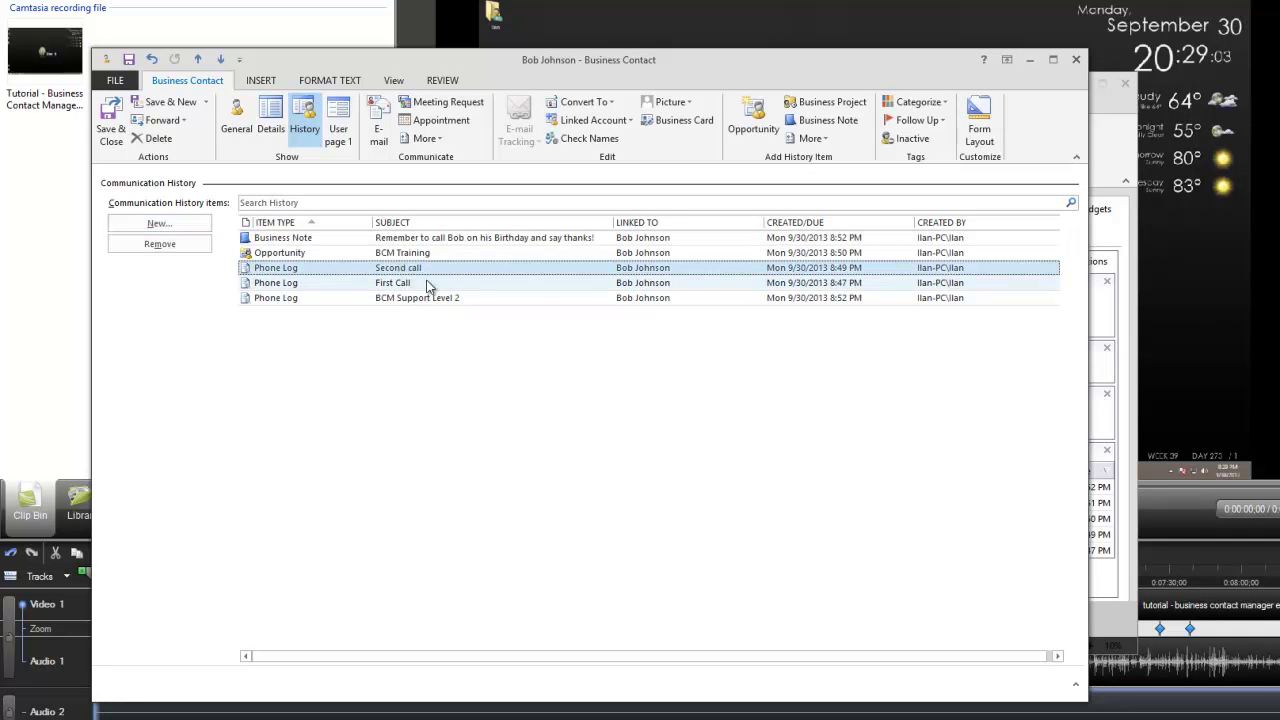
pyautogui.click(830, 223)
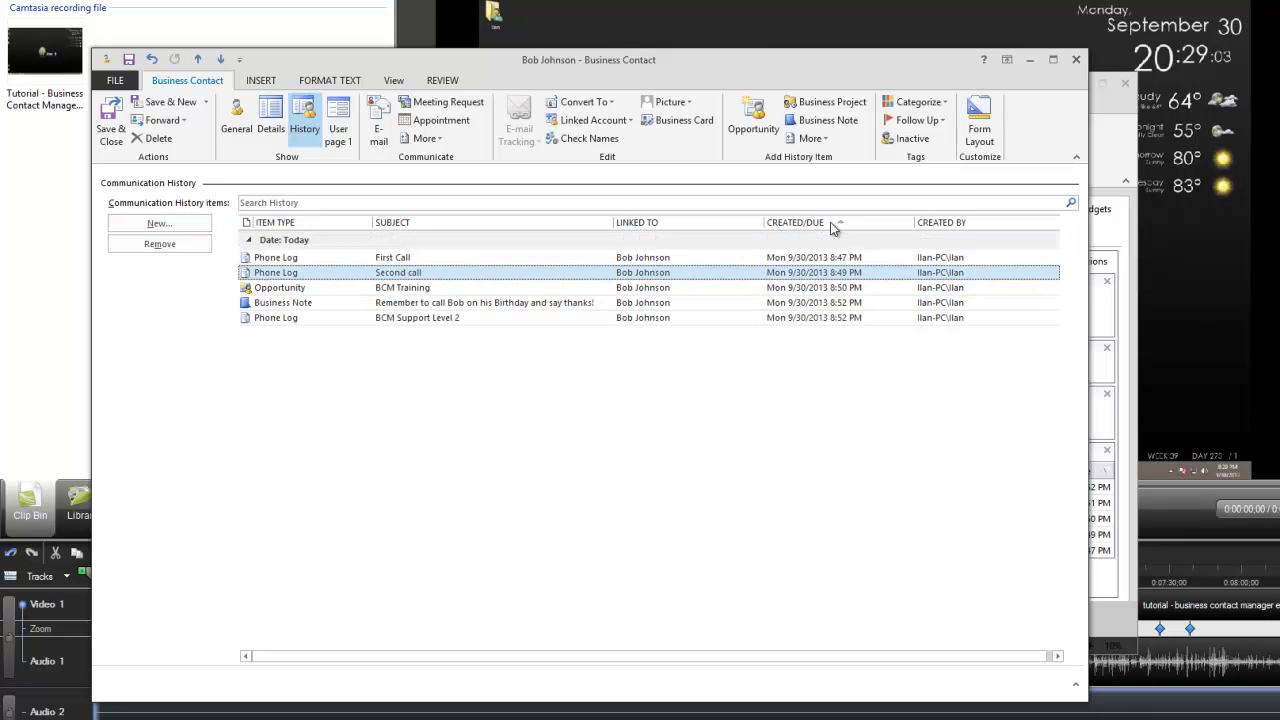
pyautogui.click(407, 258)
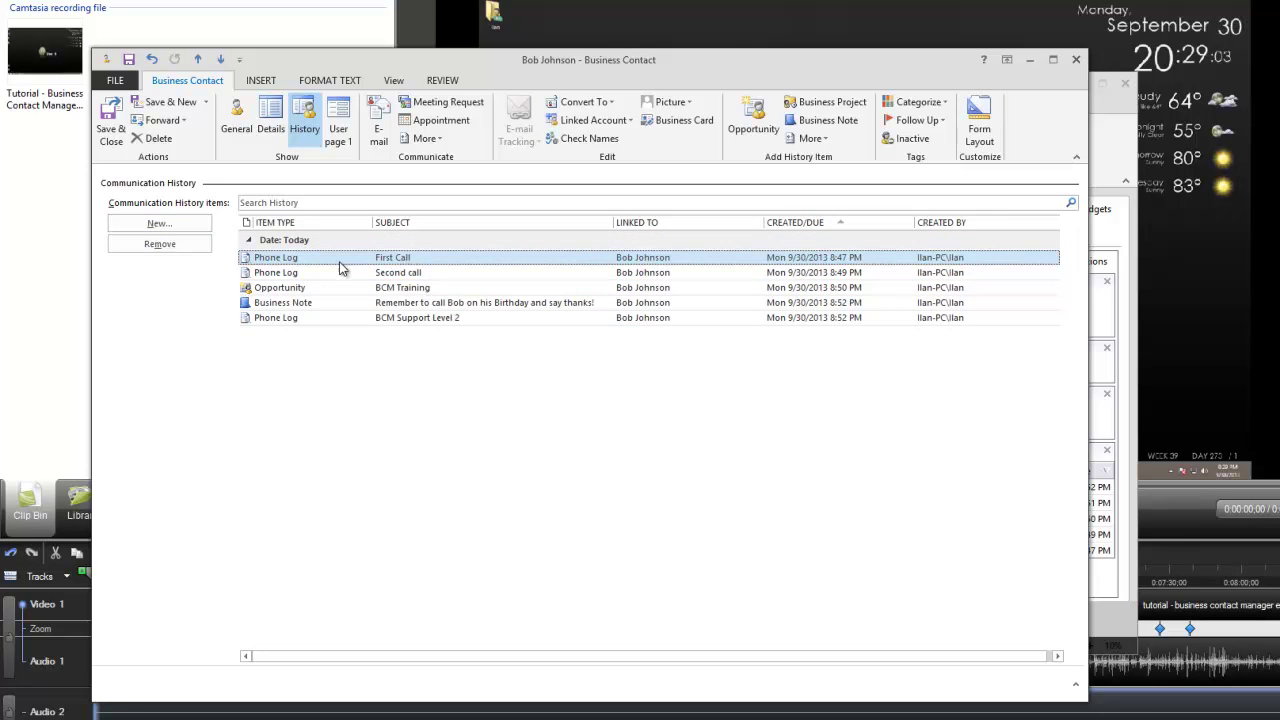
pyautogui.click(322, 273)
pyautogui.click(319, 289)
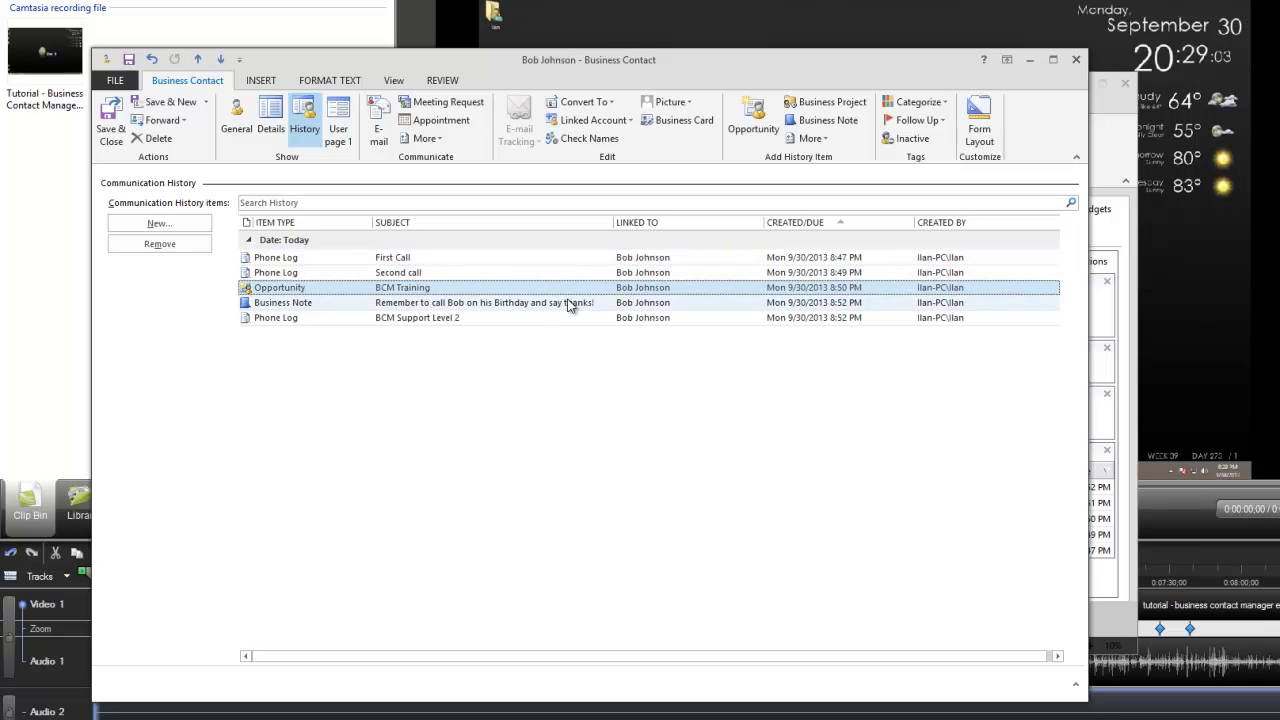
pyautogui.click(262, 303)
pyautogui.click(297, 320)
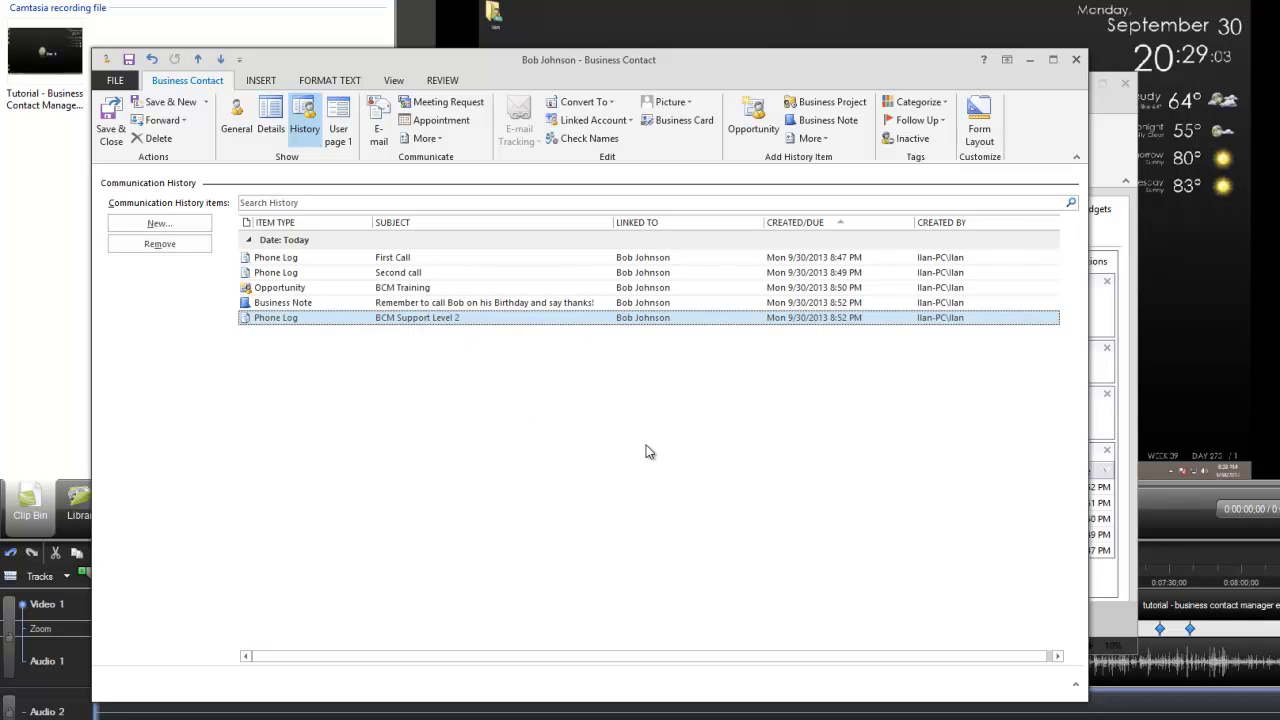
pyautogui.click(204, 225)
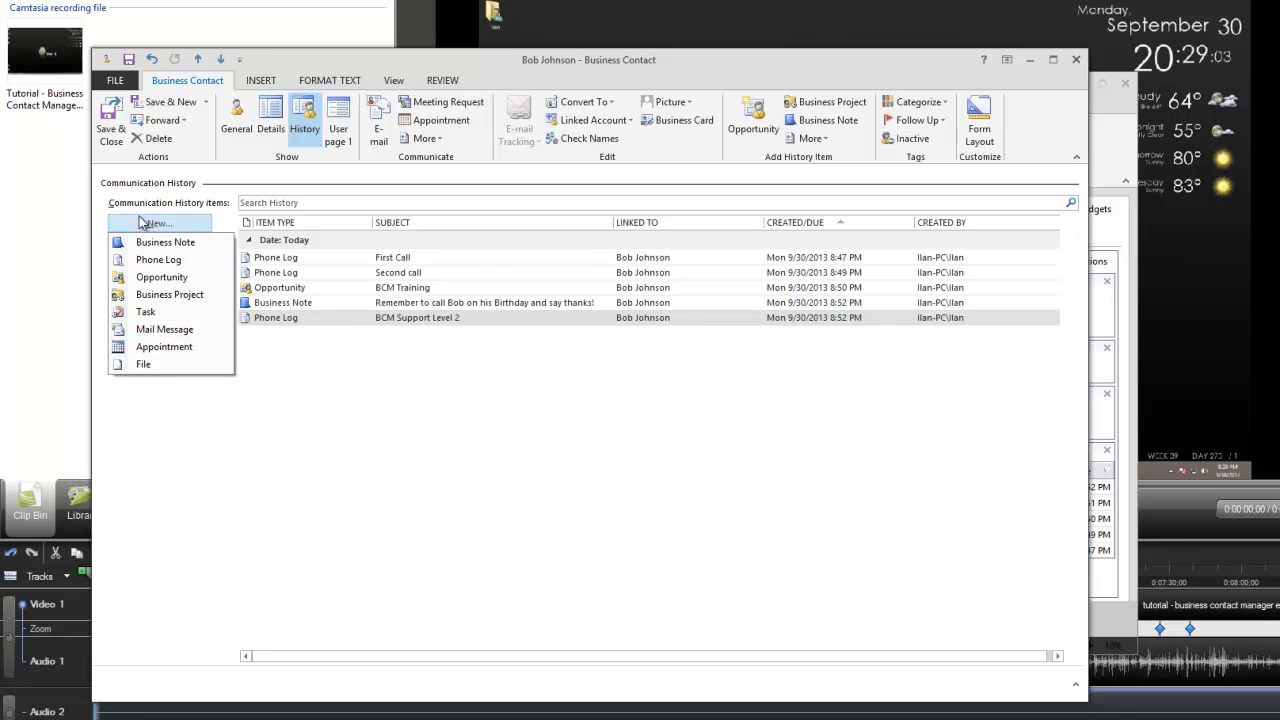
pyautogui.click(185, 298)
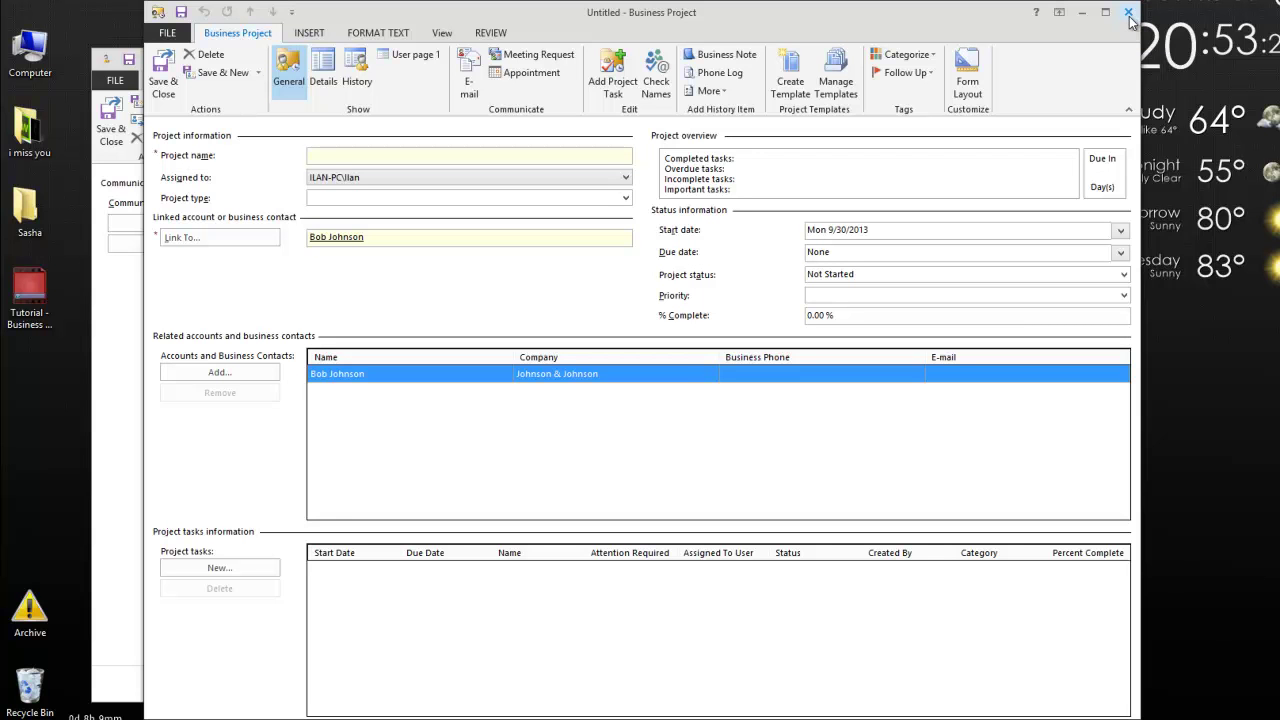
pyautogui.click(1128, 13)
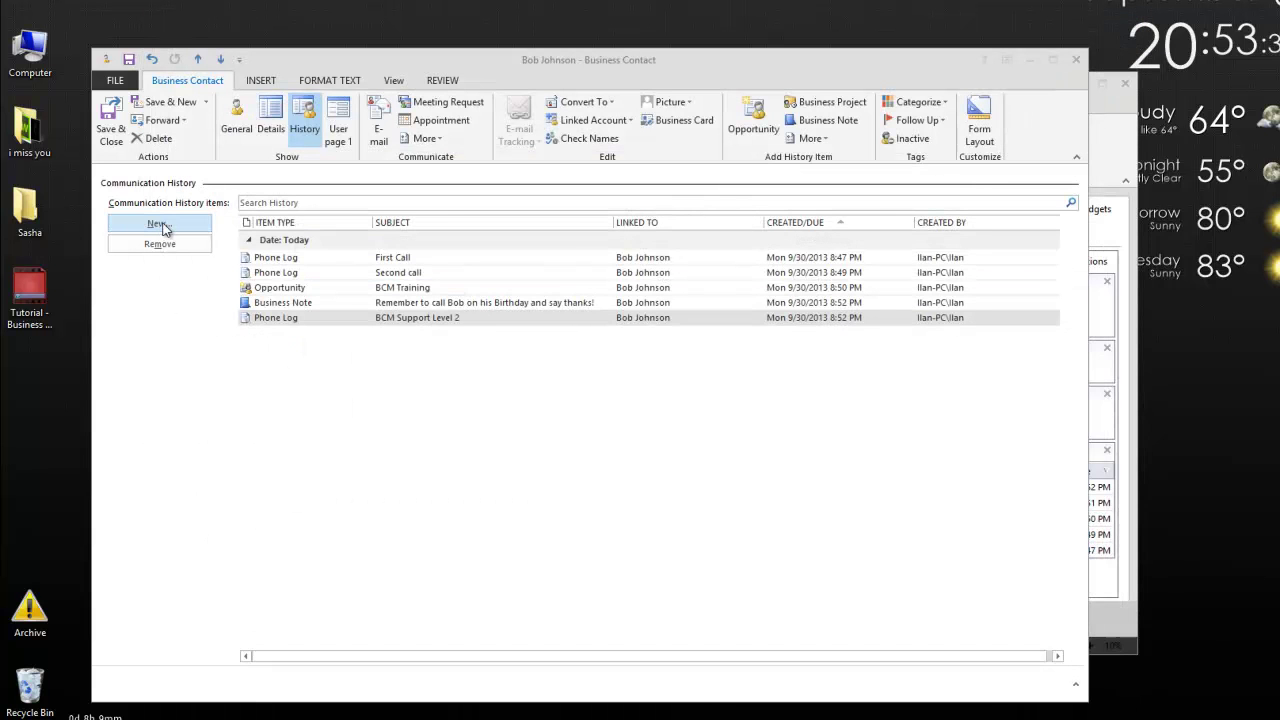
# Create a 'Send contract' task dated Oct 3 with a reminder and the note 'Send over details about BCM'.
pyautogui.click(170, 232)
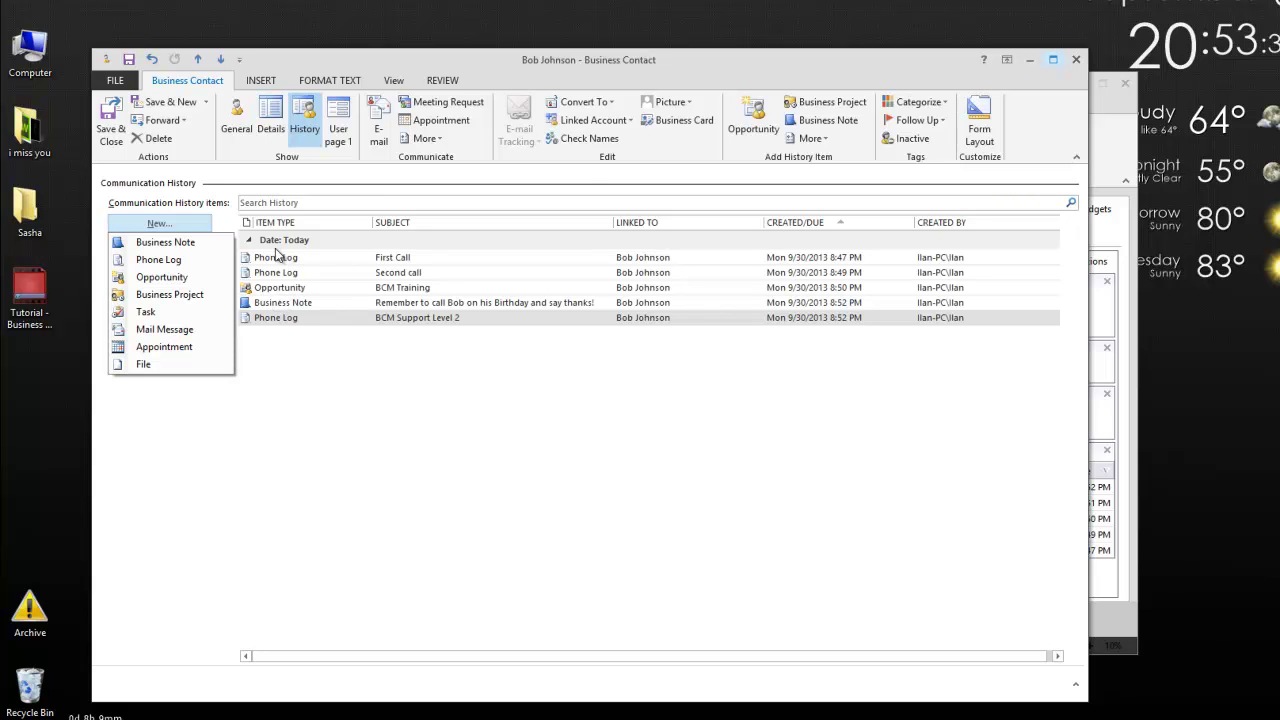
pyautogui.click(146, 312)
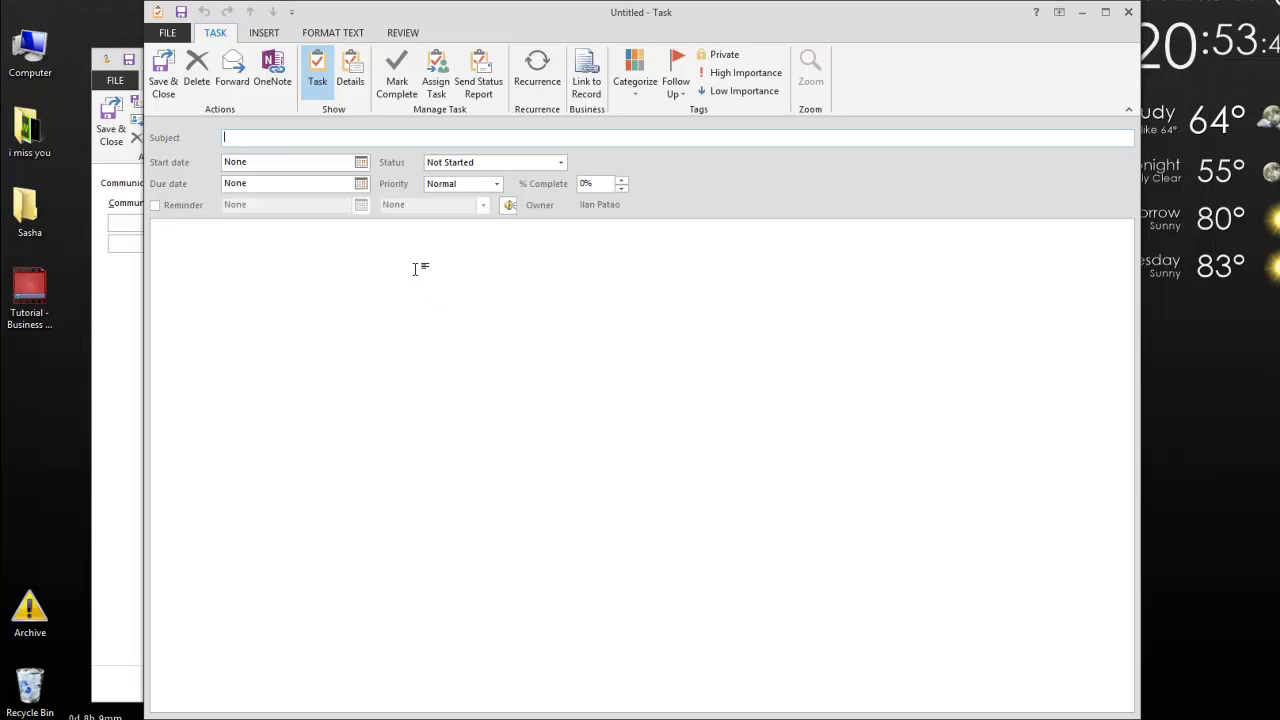
pyautogui.write('Send contract')
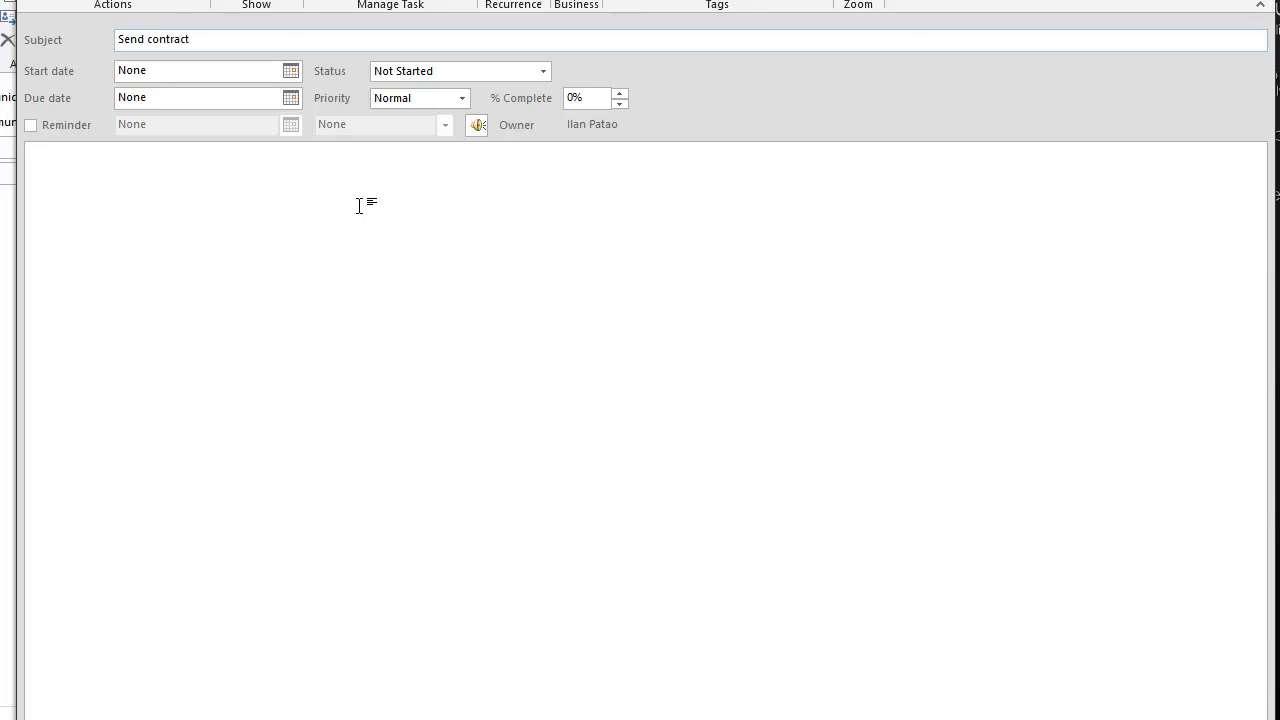
pyautogui.click(285, 155)
pyautogui.click(290, 72)
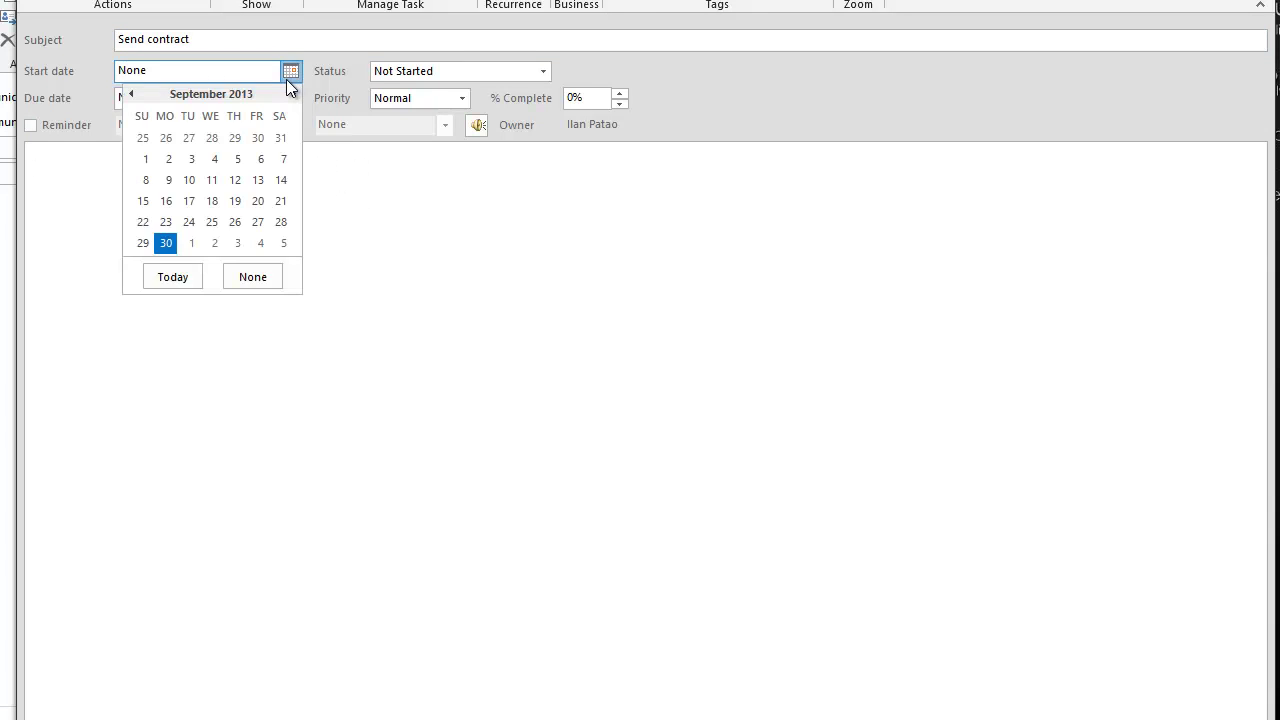
pyautogui.click(235, 247)
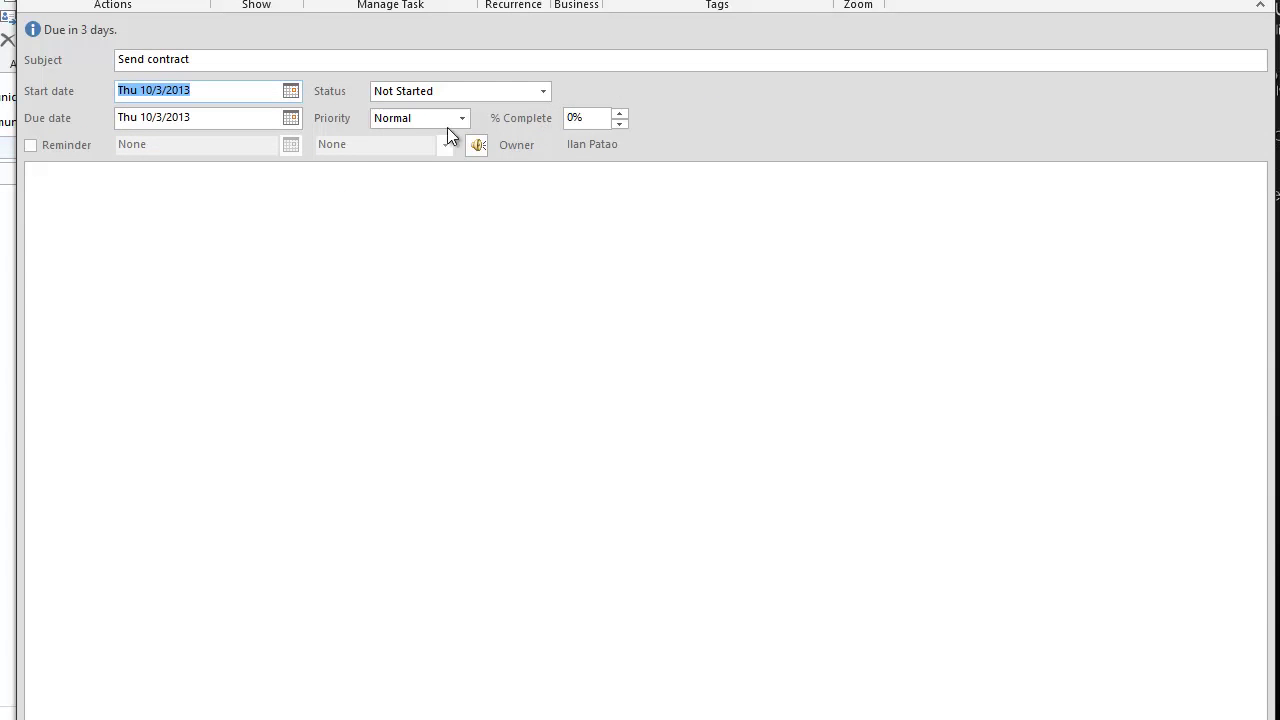
pyautogui.click(30, 146)
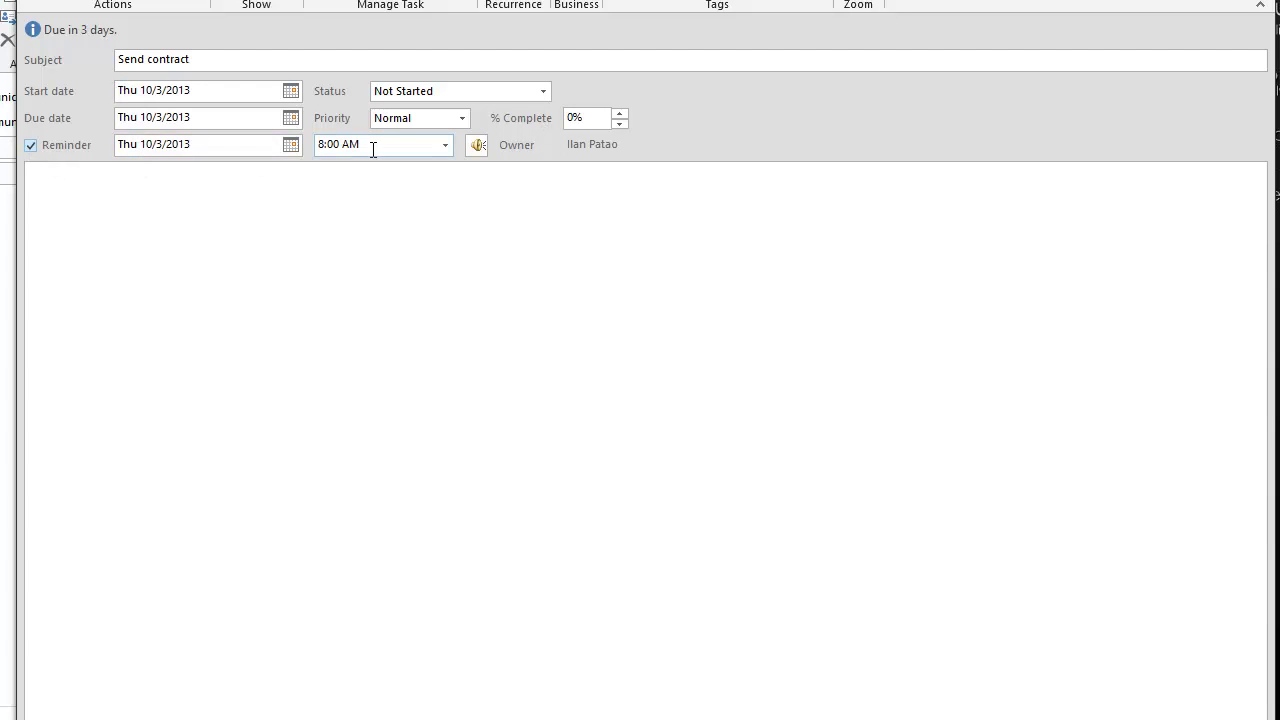
pyautogui.write('Send over details ab')
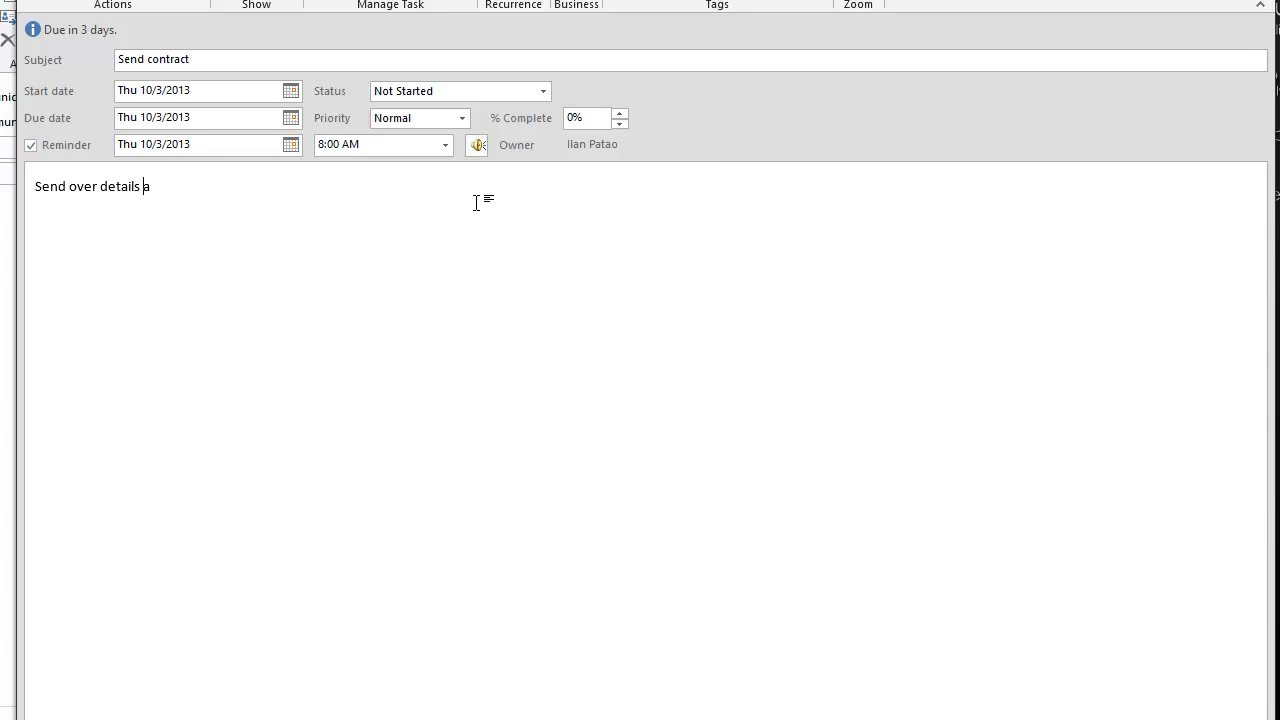
pyautogui.write('out BCM project')
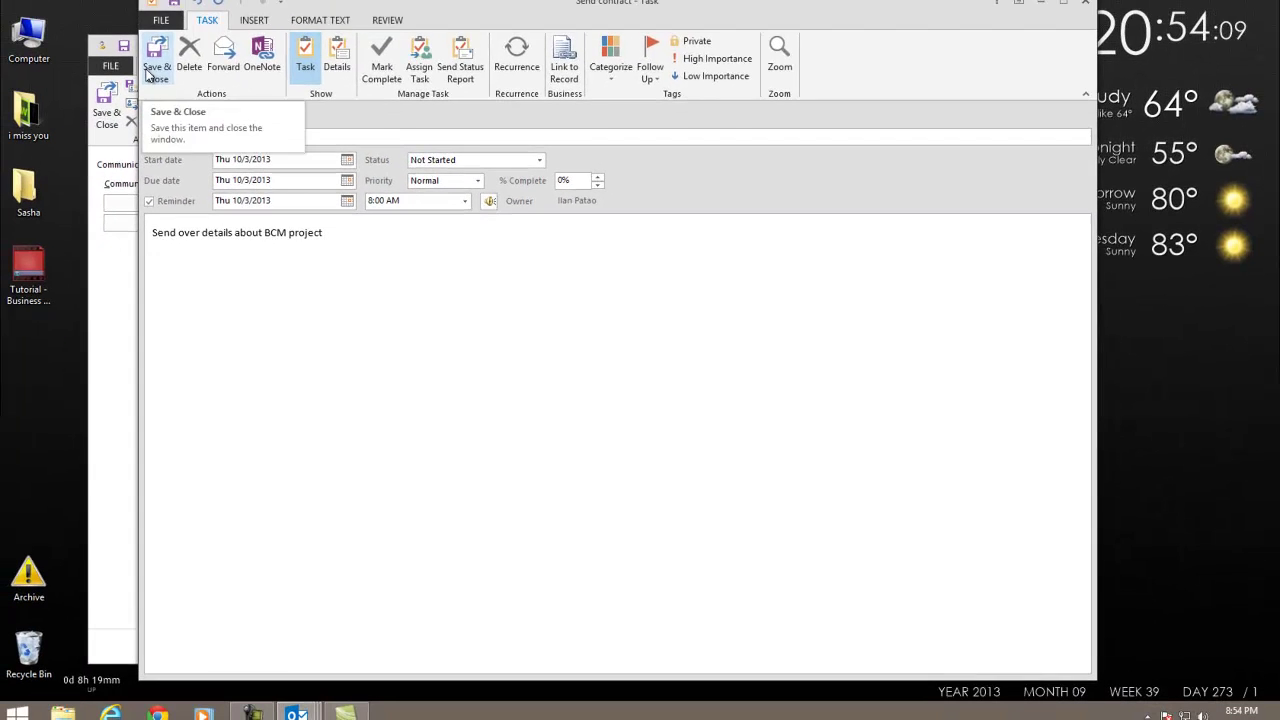
# Save the Send contract task and confirm it appears under Thursday in the contact's history.
pyautogui.click(152, 68)
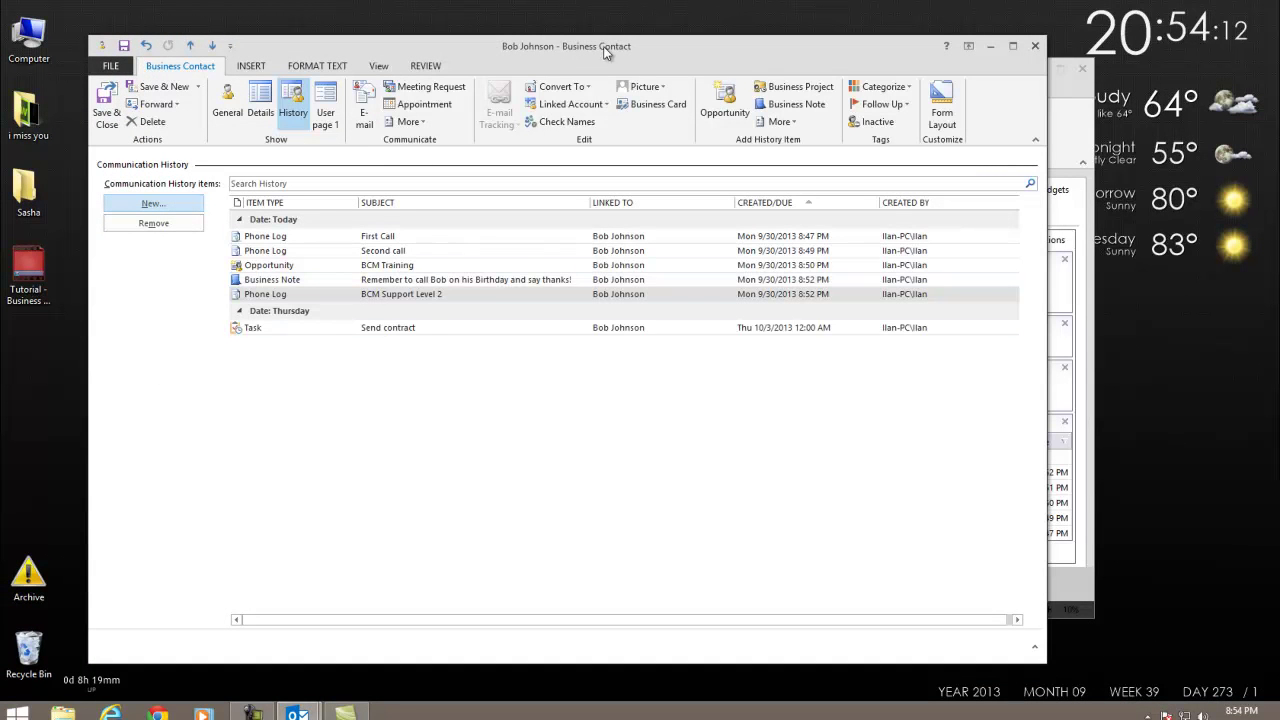
pyautogui.moveTo(601, 47); pyautogui.dragTo(794, 607)
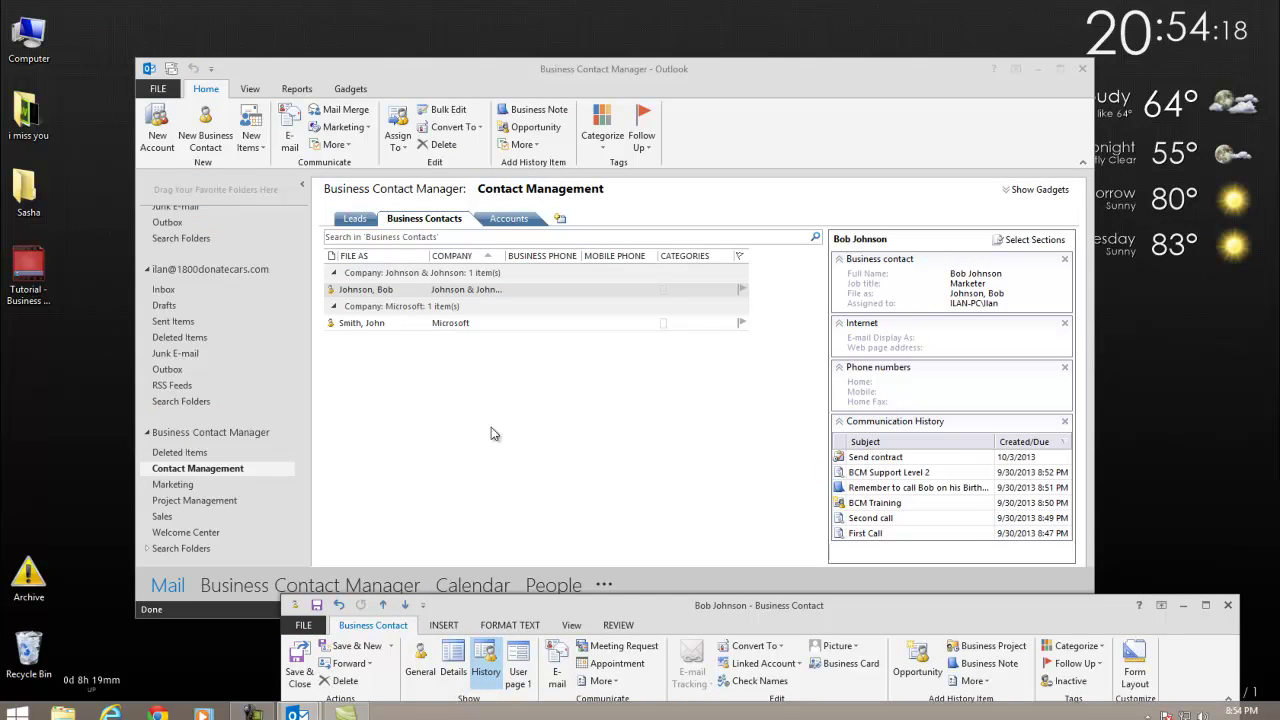
pyautogui.moveTo(606, 605); pyautogui.dragTo(452, 59)
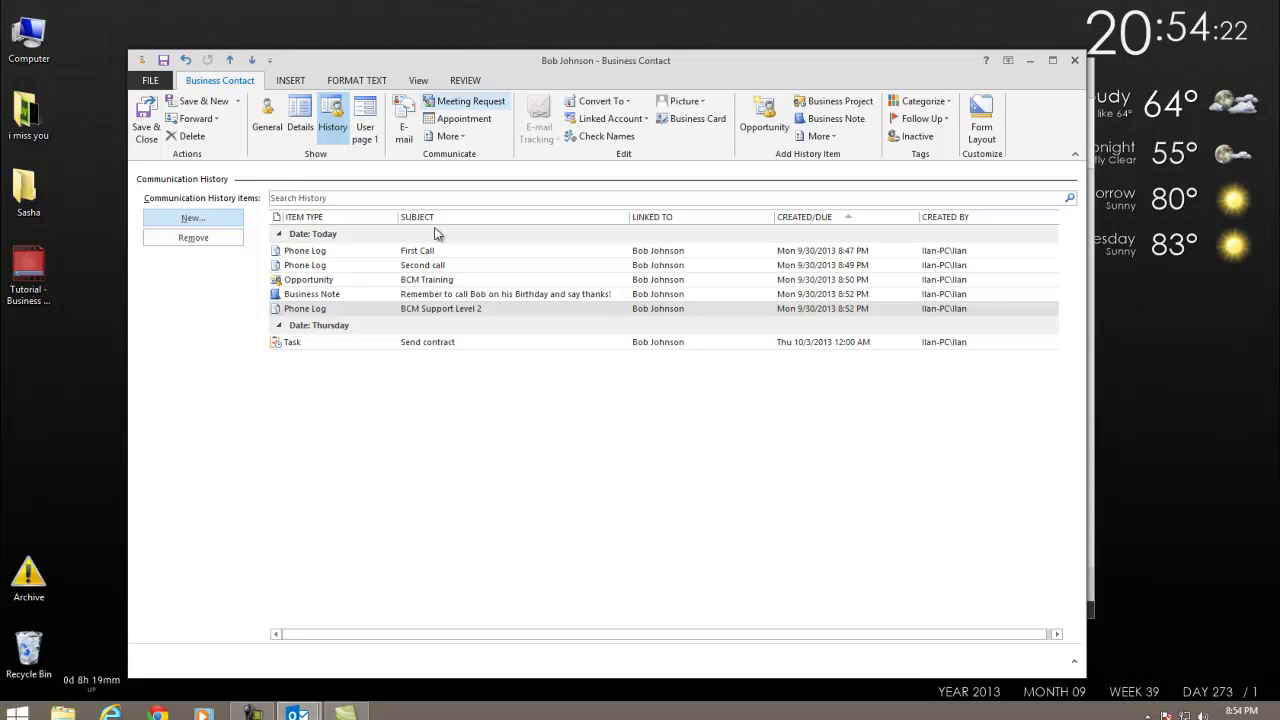
pyautogui.click(304, 344)
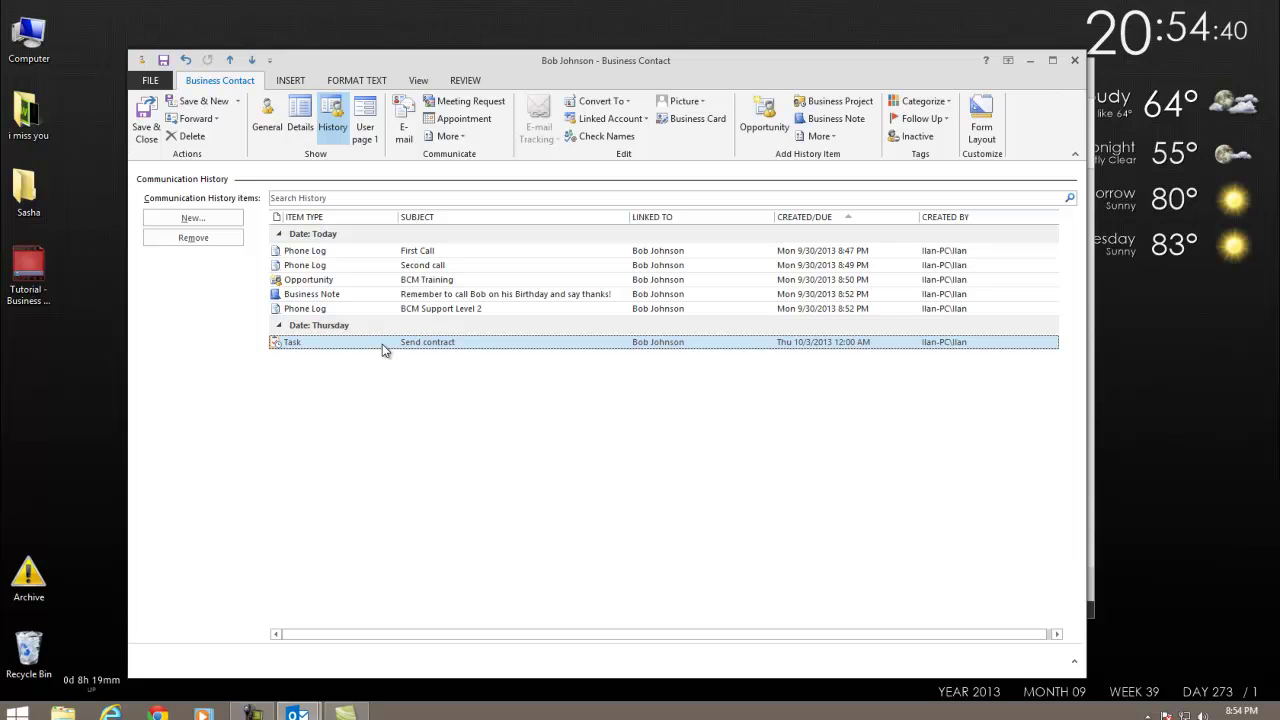
pyautogui.click(212, 217)
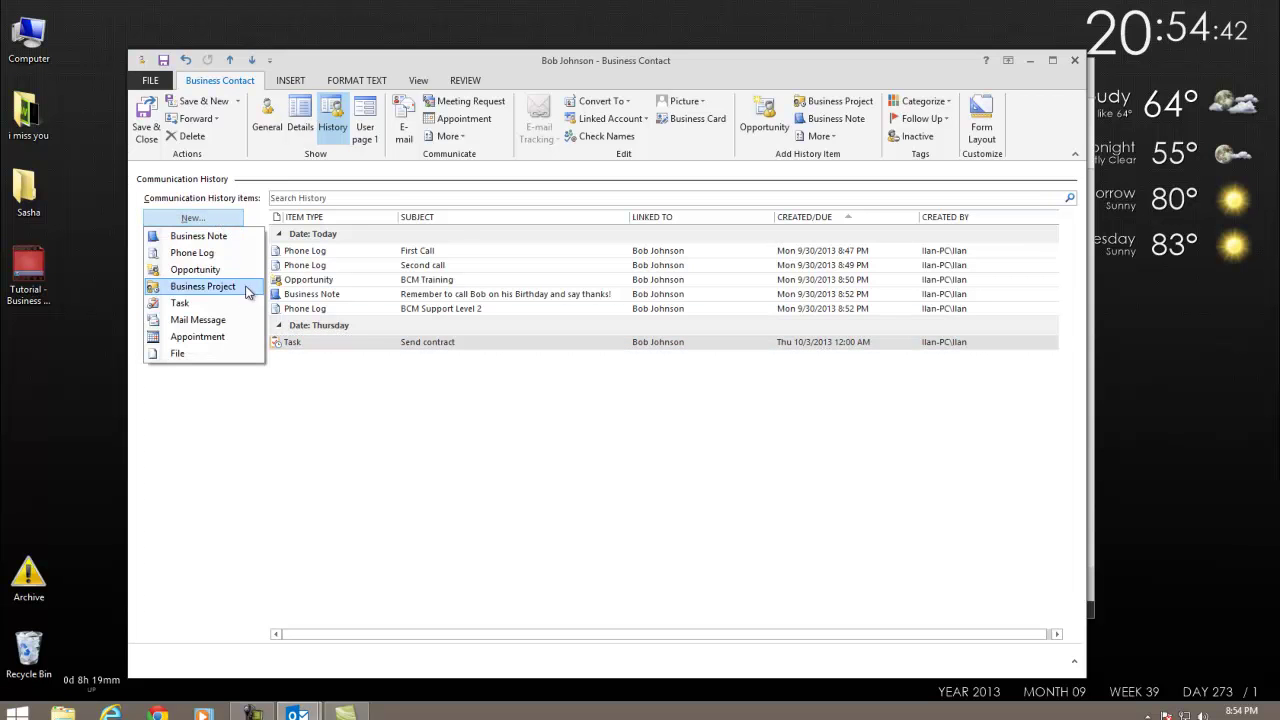
# Send an e-mail to the contact's address with subject 'Test' and body 'test'.
pyautogui.click(210, 321)
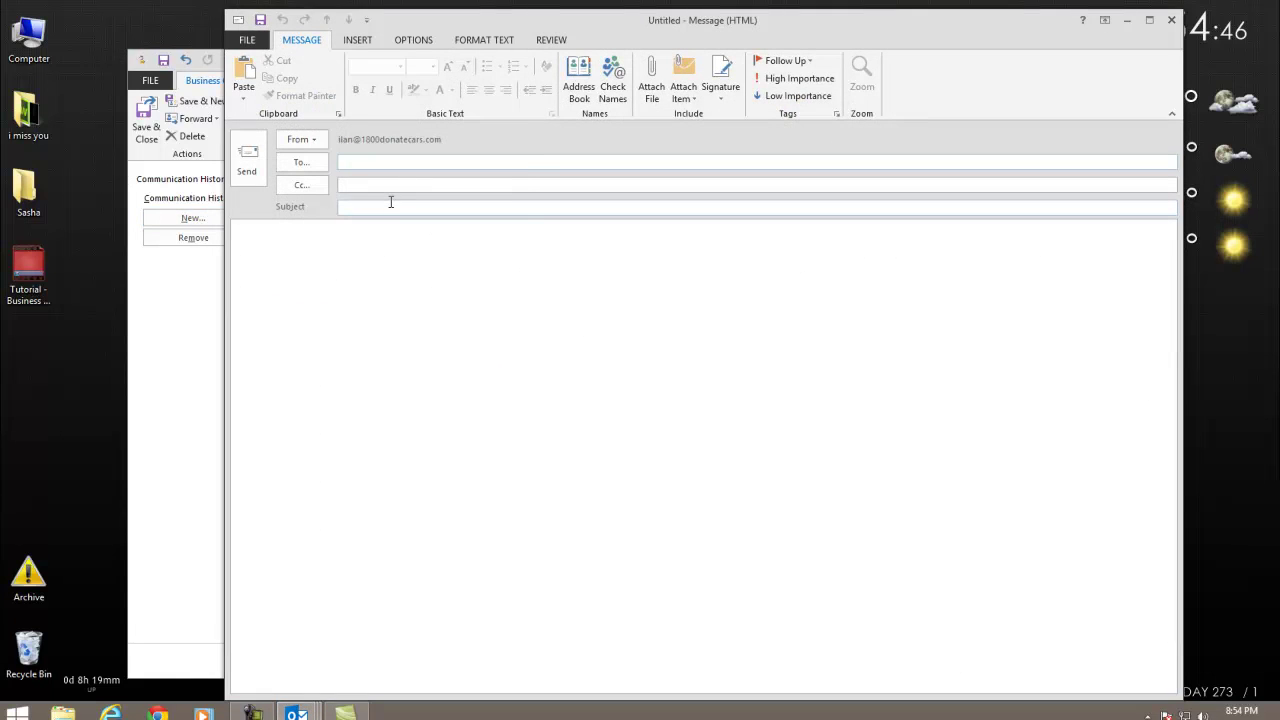
pyautogui.press('Tab')
pyautogui.click(391, 202)
pyautogui.write('Test')
pyautogui.press('Tab')
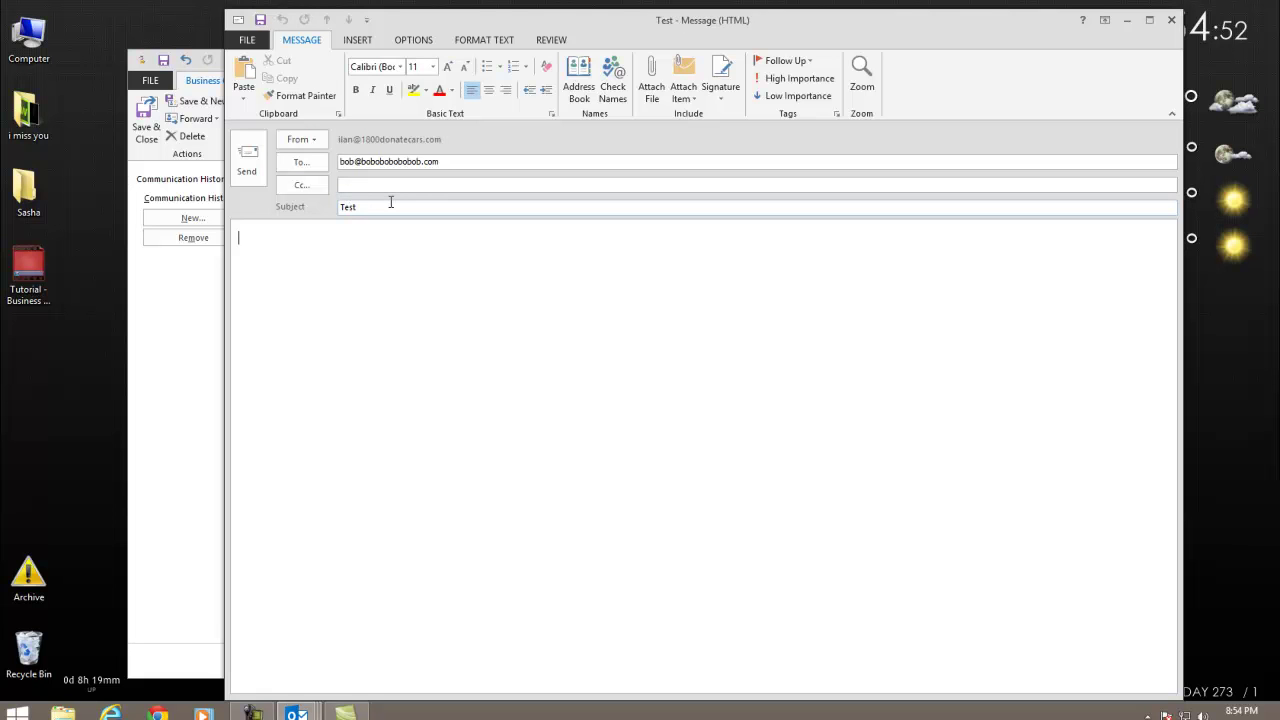
pyautogui.write('test')
pyautogui.click(246, 160)
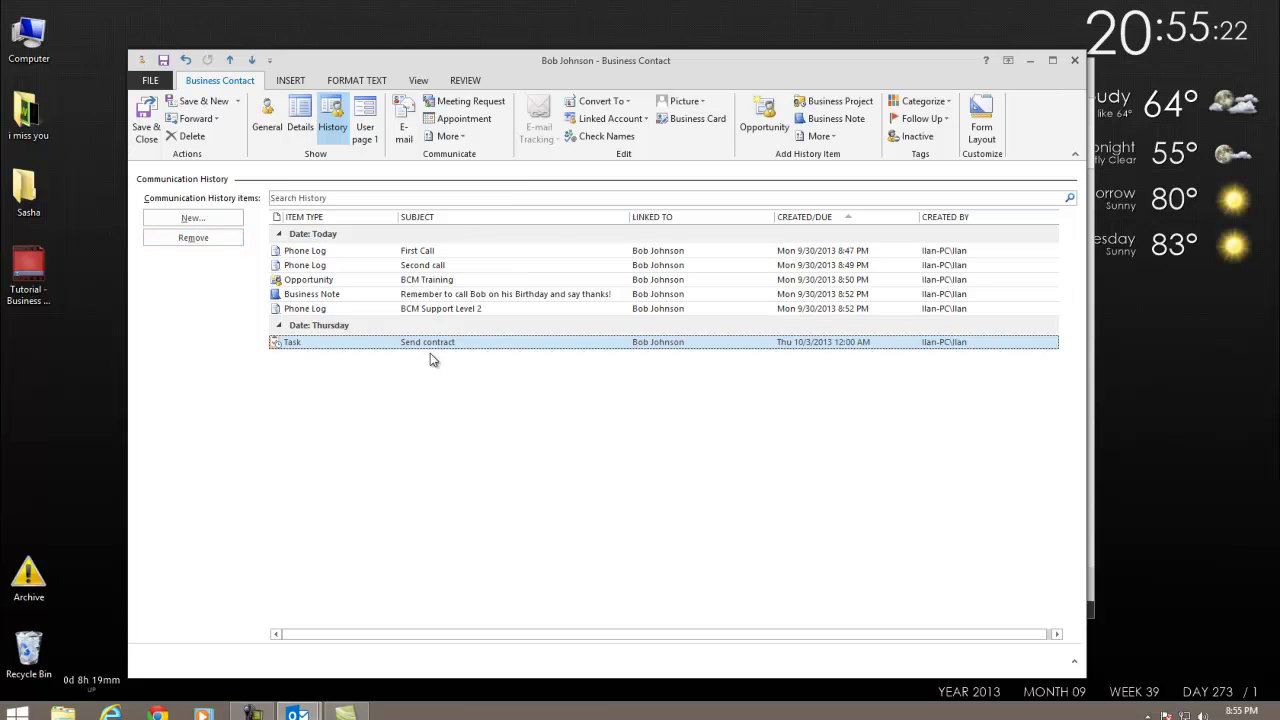
# Start a new appointment titled 'Meet in Starbucks' at NYC @ 5th Ave Starbucks.
pyautogui.click(193, 218)
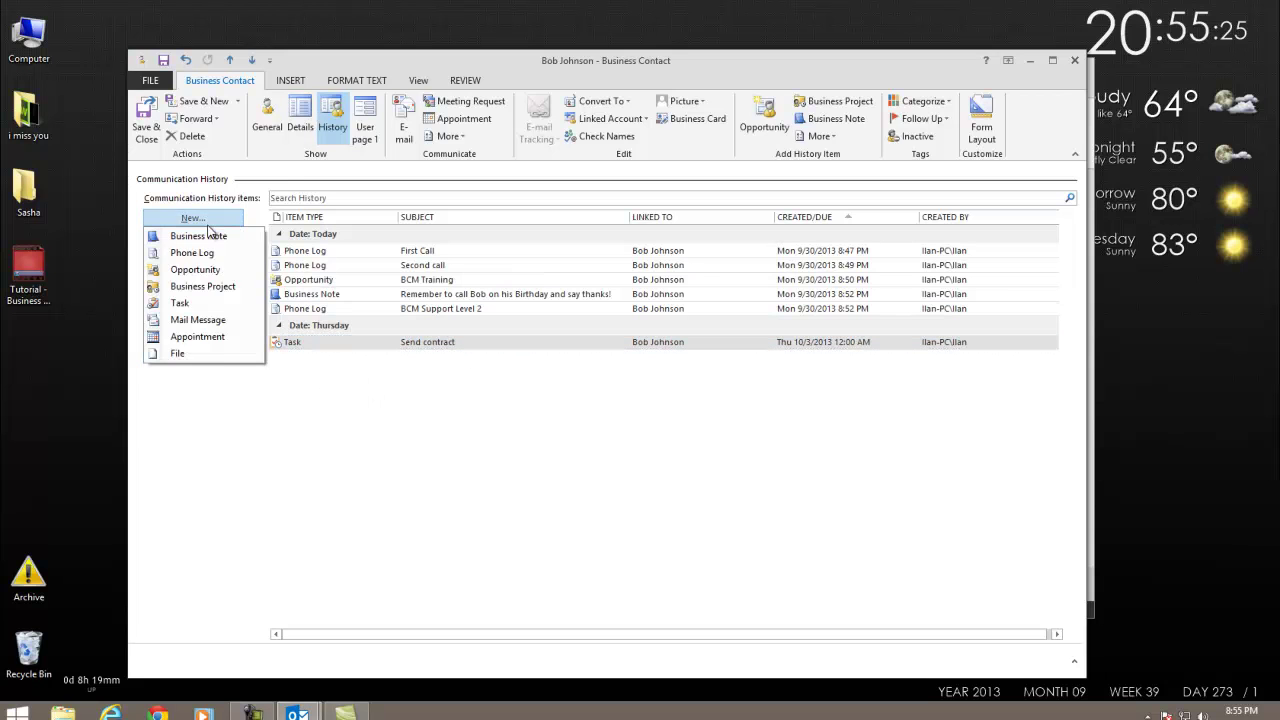
pyautogui.click(208, 341)
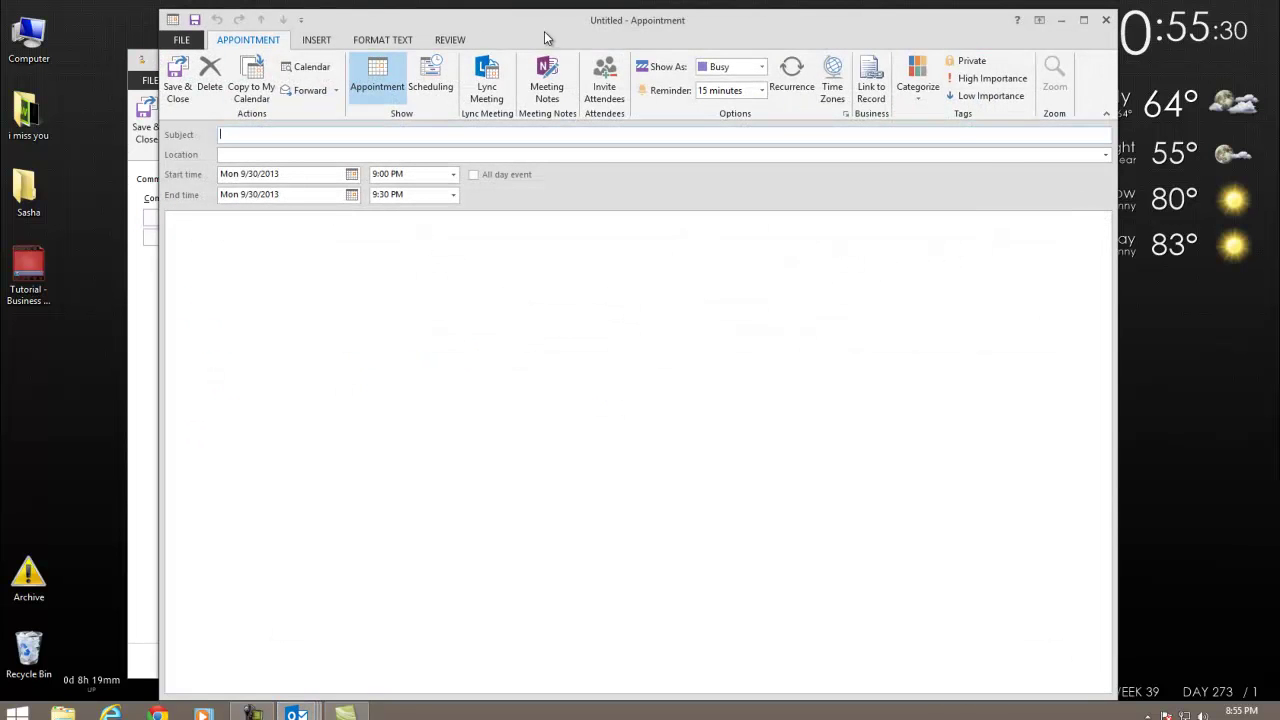
pyautogui.moveTo(548, 38); pyautogui.dragTo(652, 257)
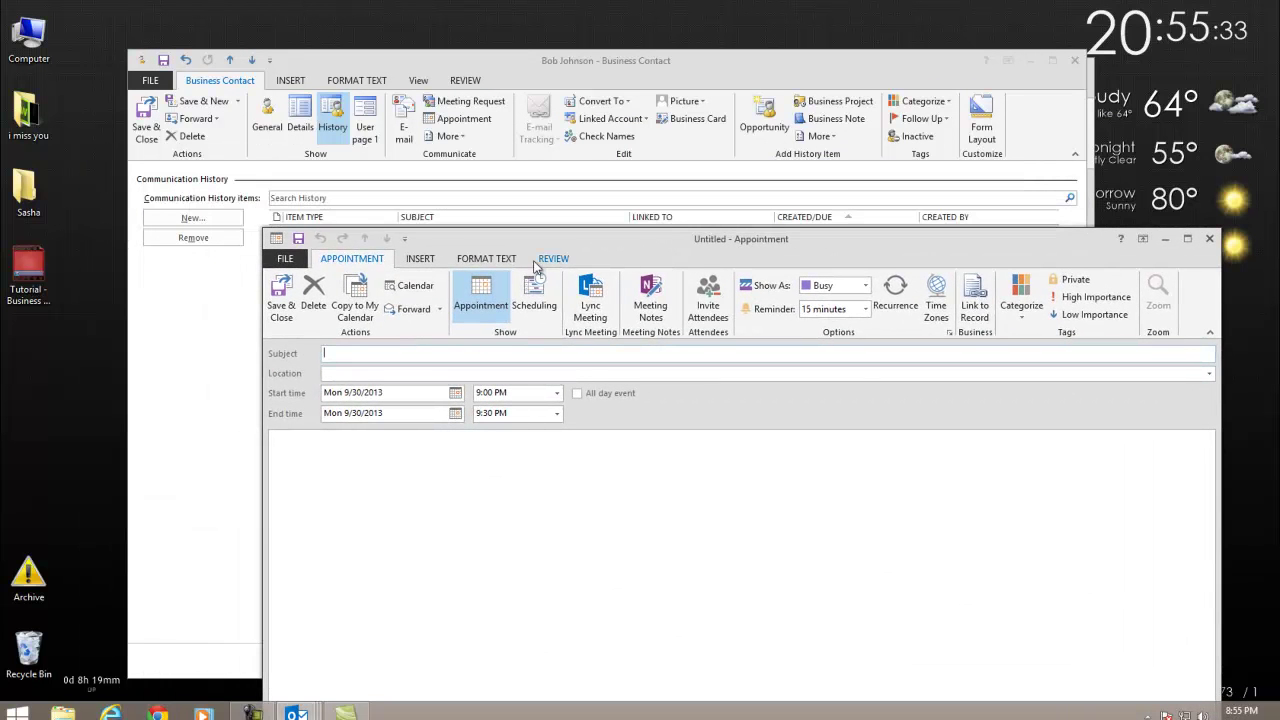
pyautogui.click(423, 525)
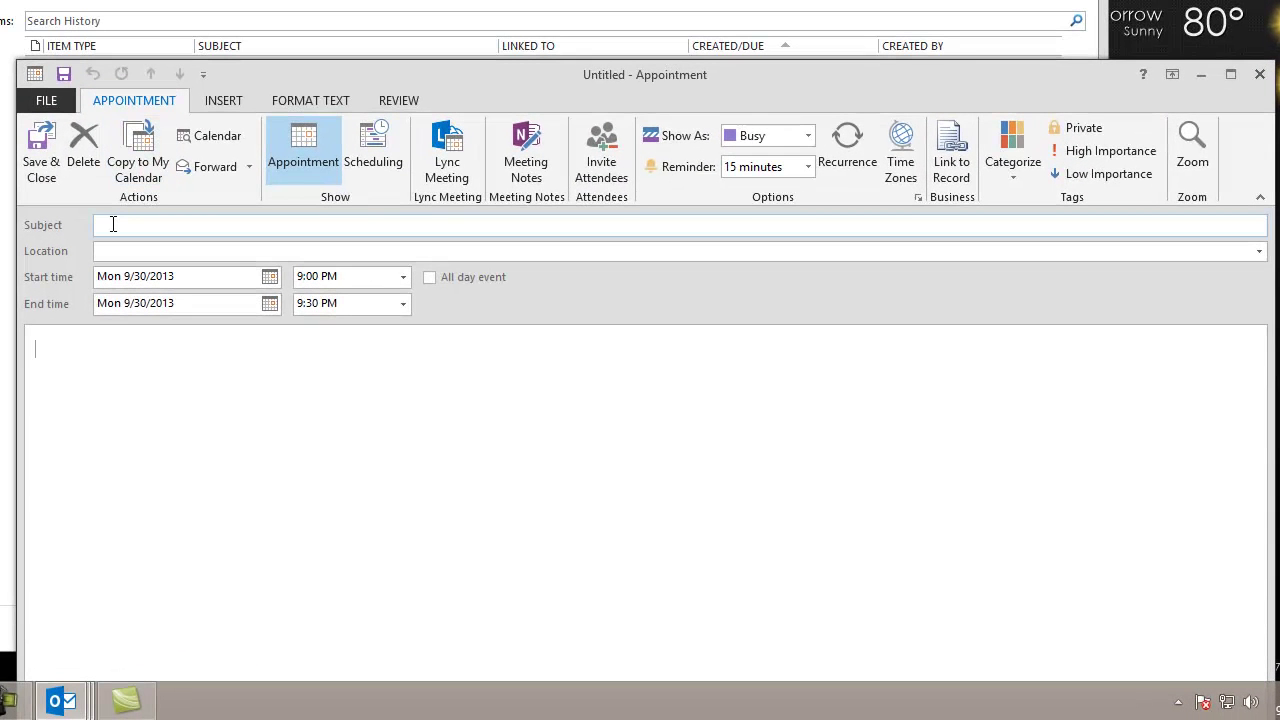
pyautogui.click(334, 352)
pyautogui.write('Meet in Starbucks')
pyautogui.press('Tab')
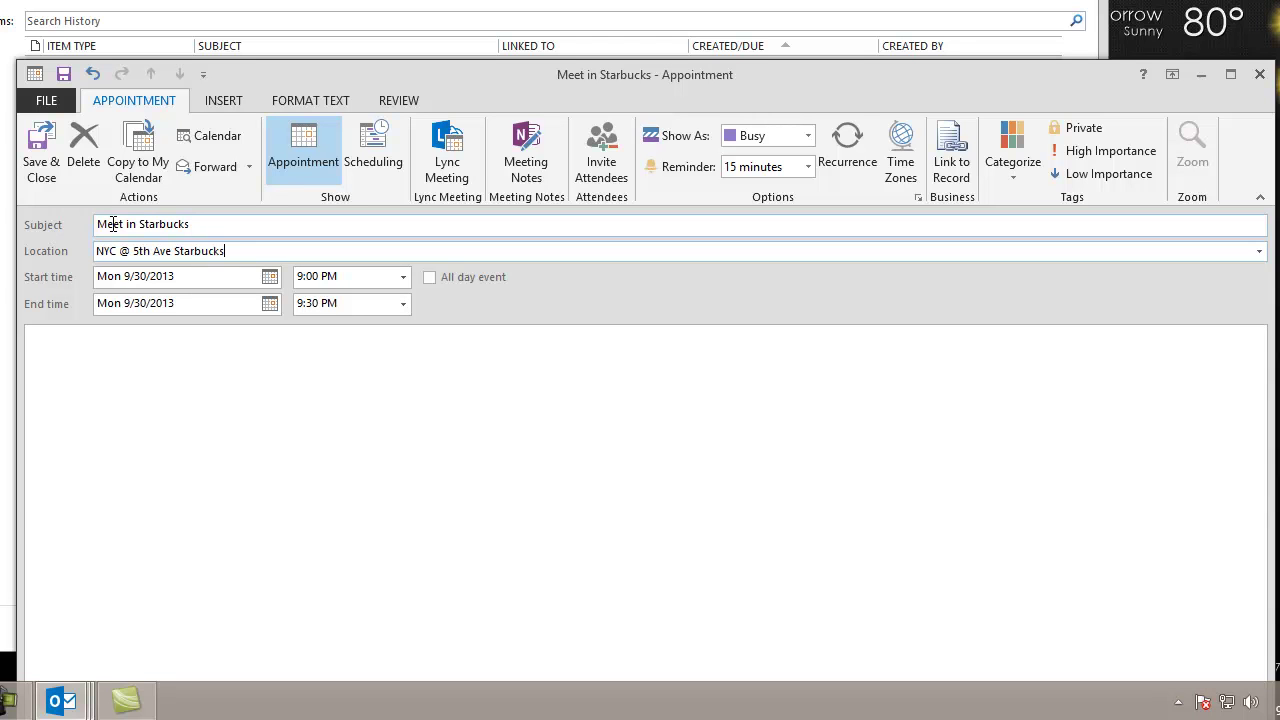
# Add a lunch-meeting note and set the appointment date to Friday, October 4, 2013.
pyautogui.click(410, 405)
pyautogui.write('Meet Bob for a luncheon')
pyautogui.click(269, 276)
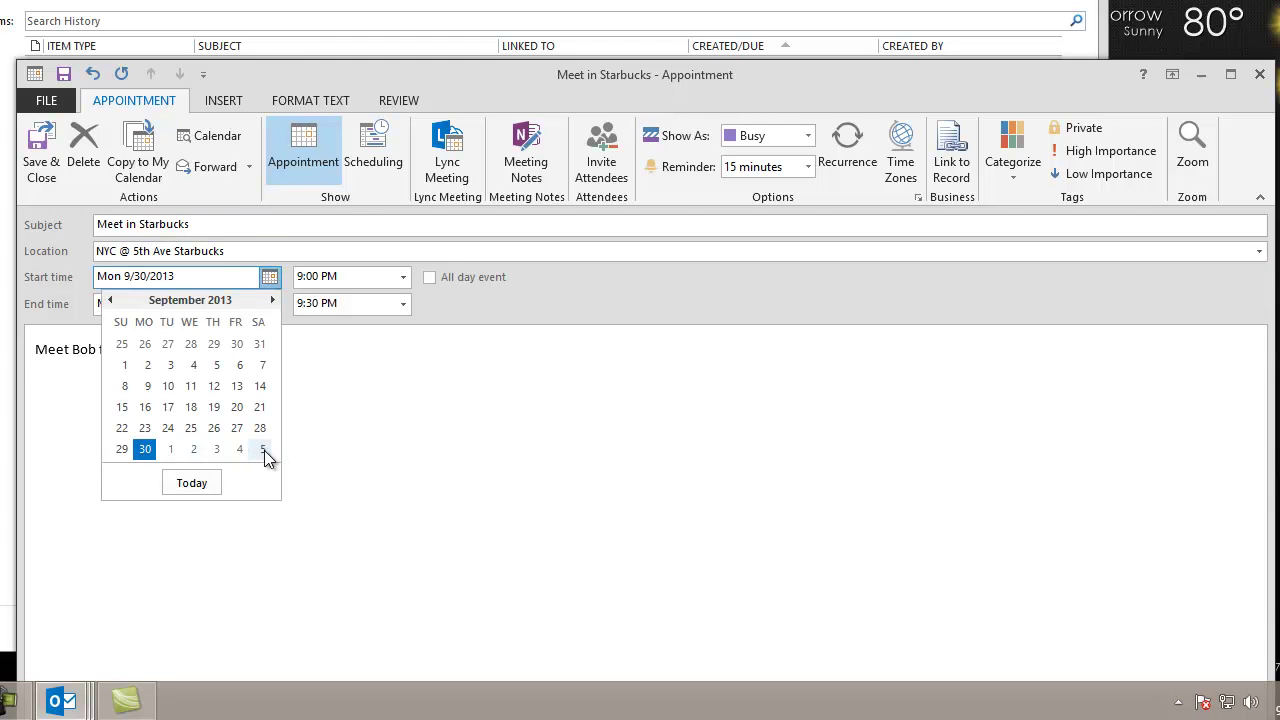
pyautogui.click(243, 450)
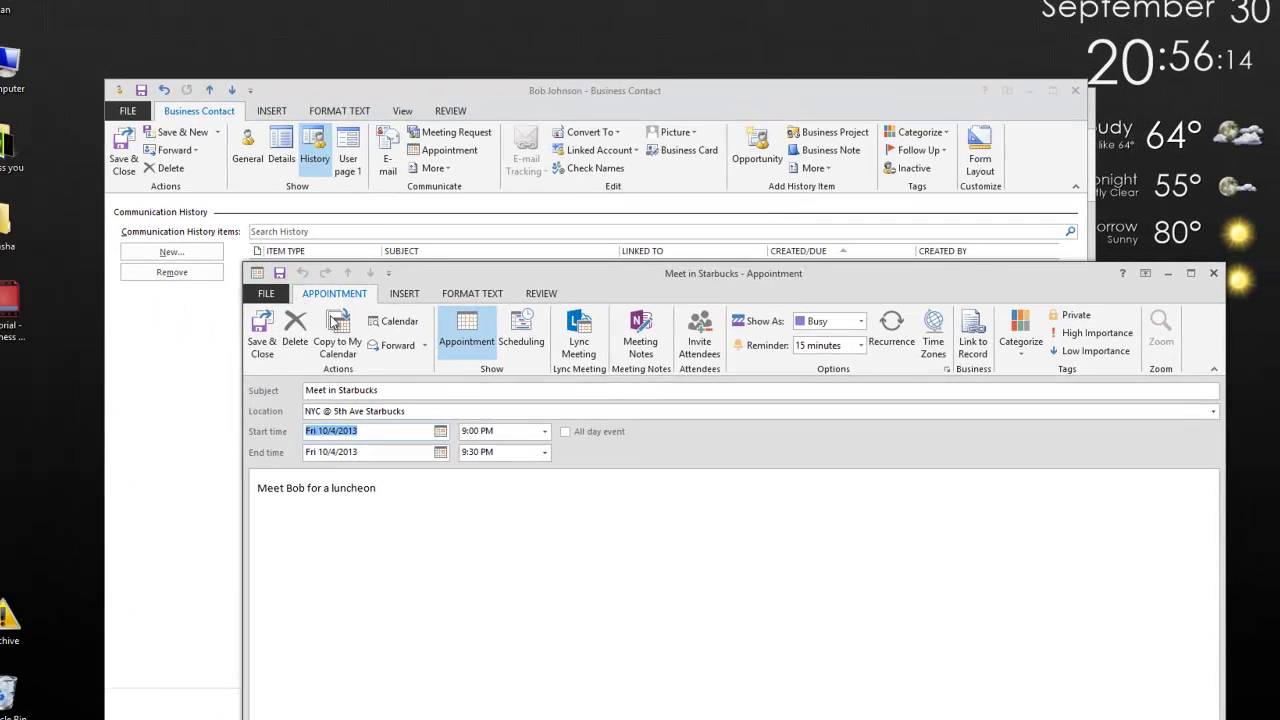
# Save the appointment and contact, check the Oct 4 meeting in Calendar, then return to the dashboard.
pyautogui.click(335, 320)
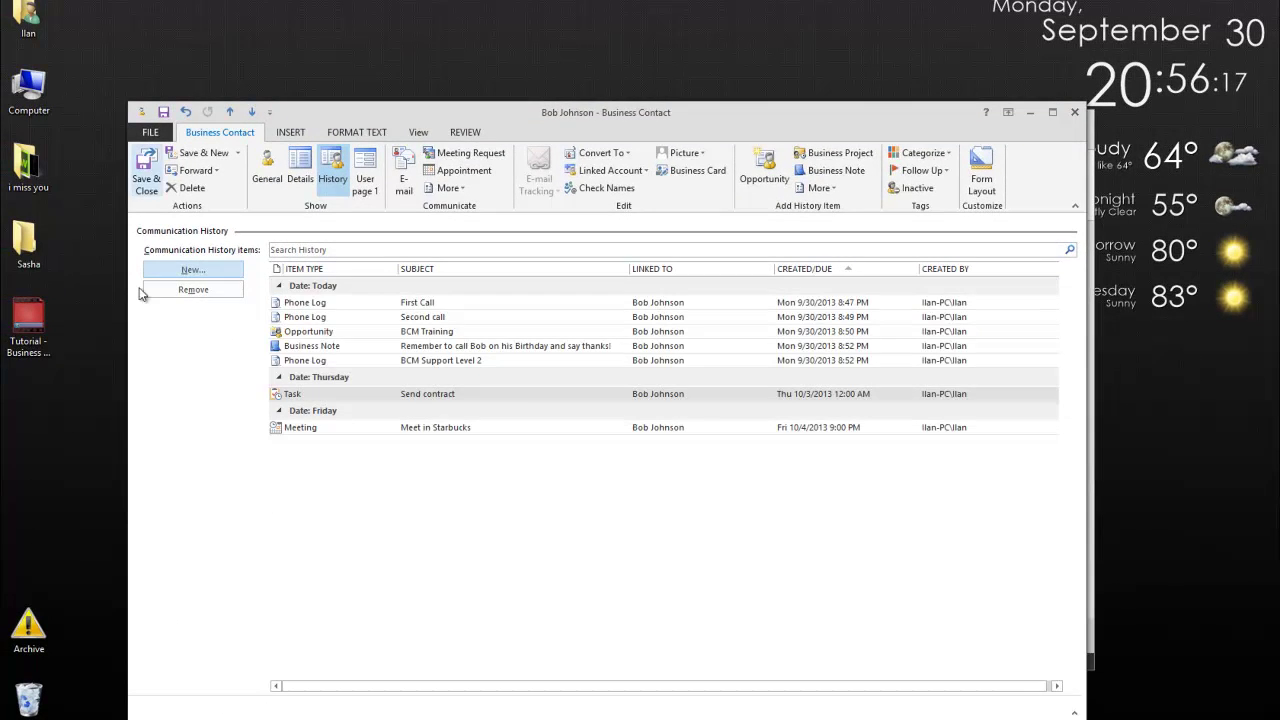
pyautogui.click(145, 165)
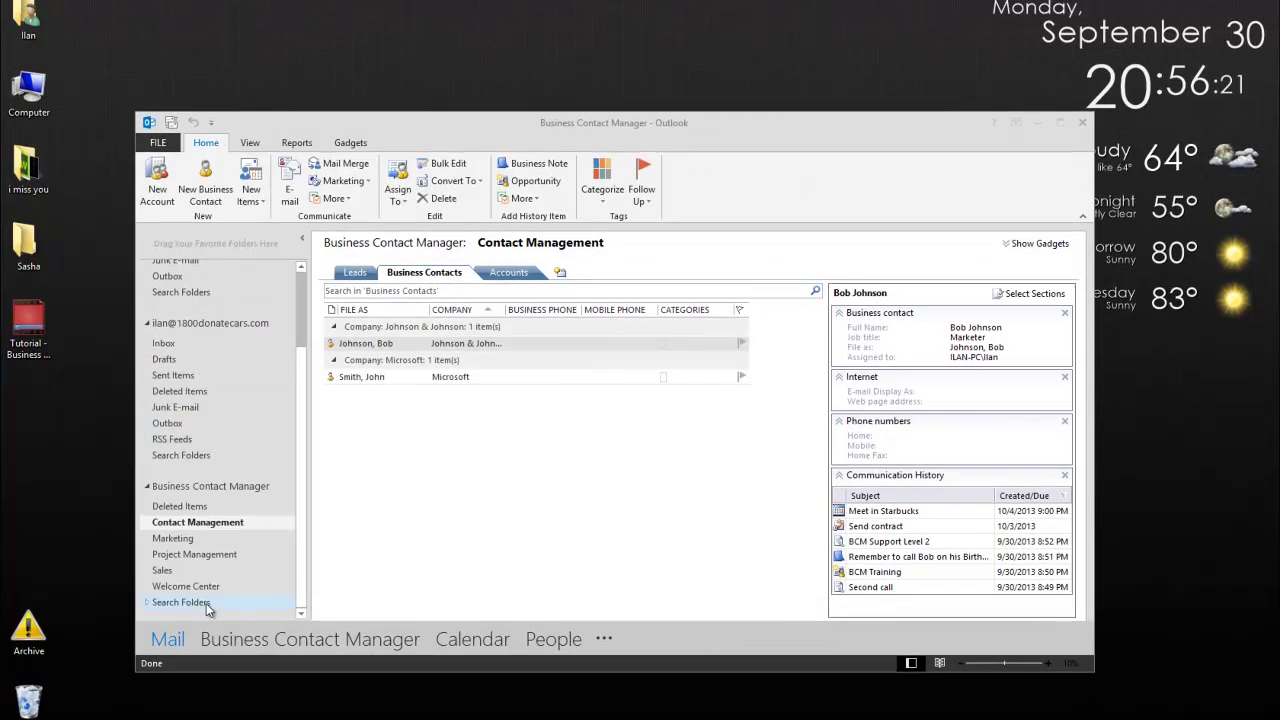
pyautogui.click(484, 640)
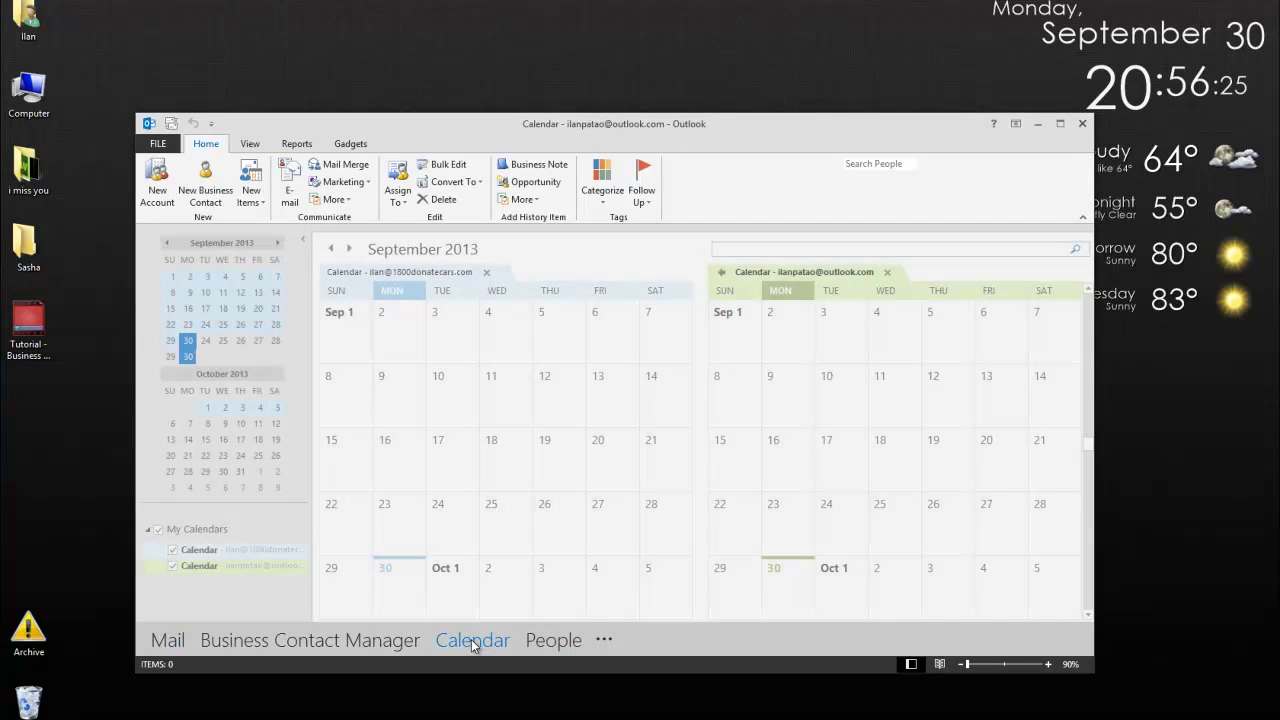
pyautogui.scroll(-1, 515, 508)
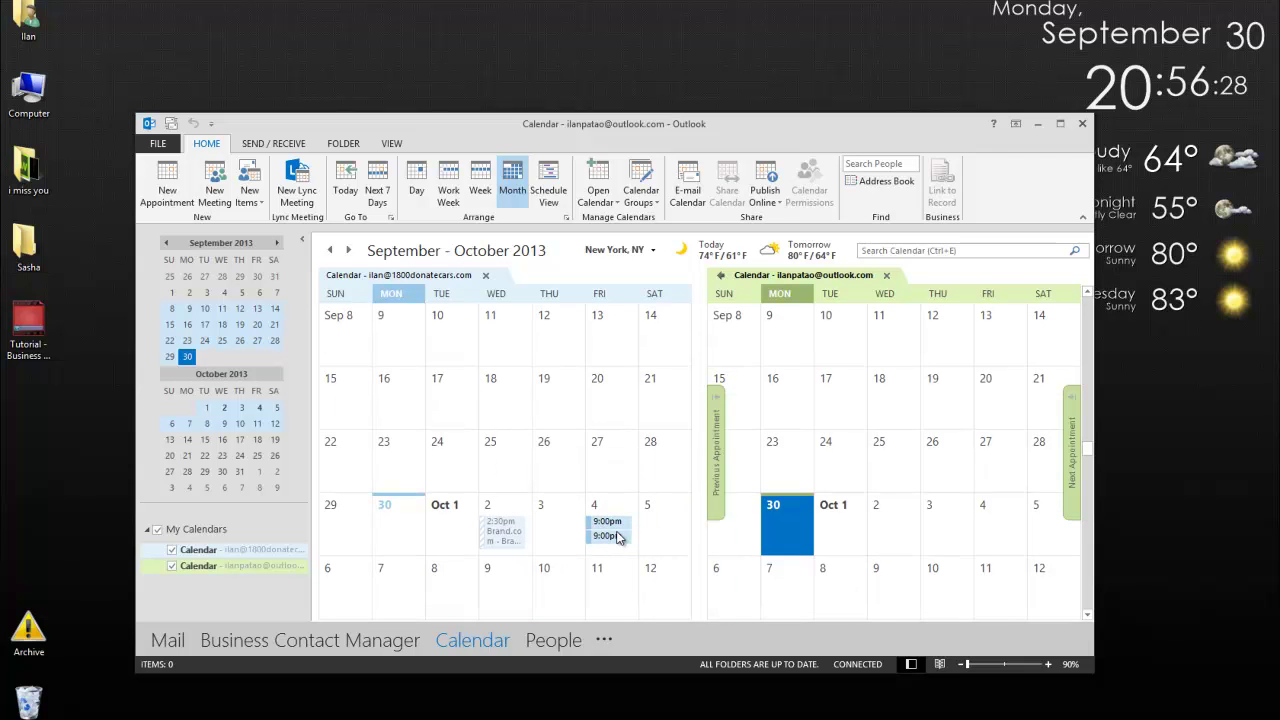
pyautogui.moveTo(608, 532)
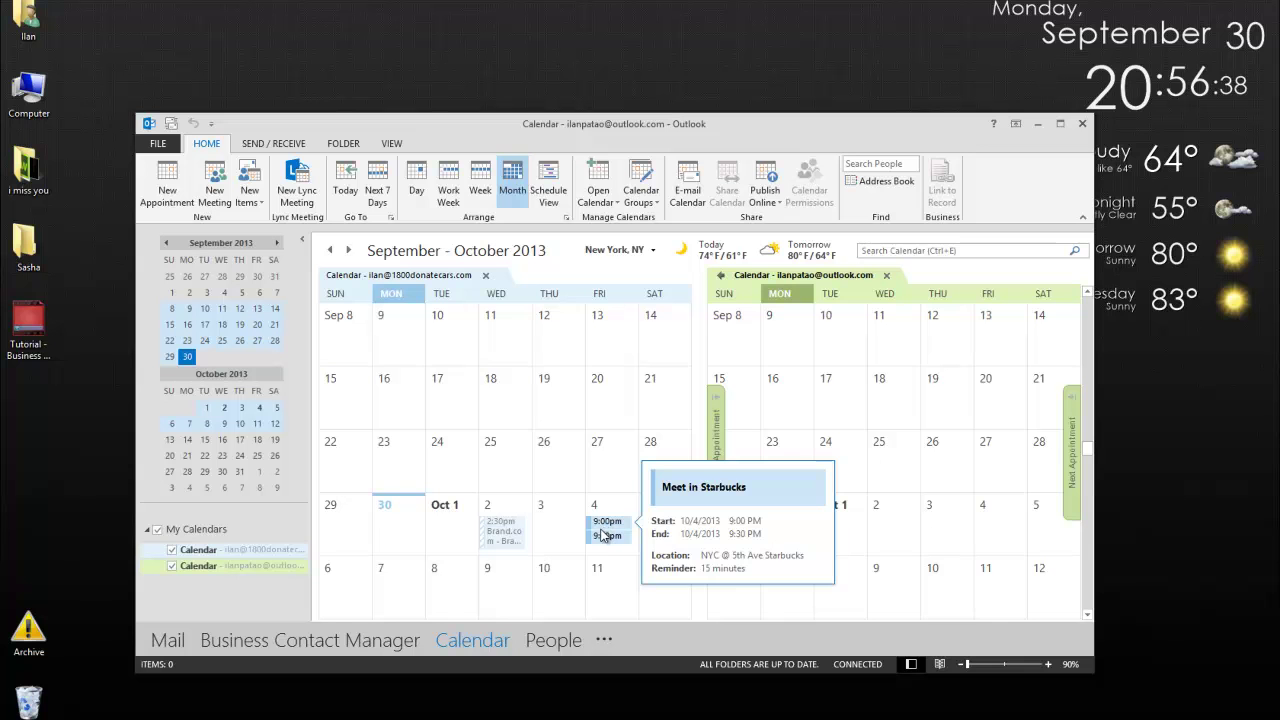
pyautogui.click(316, 645)
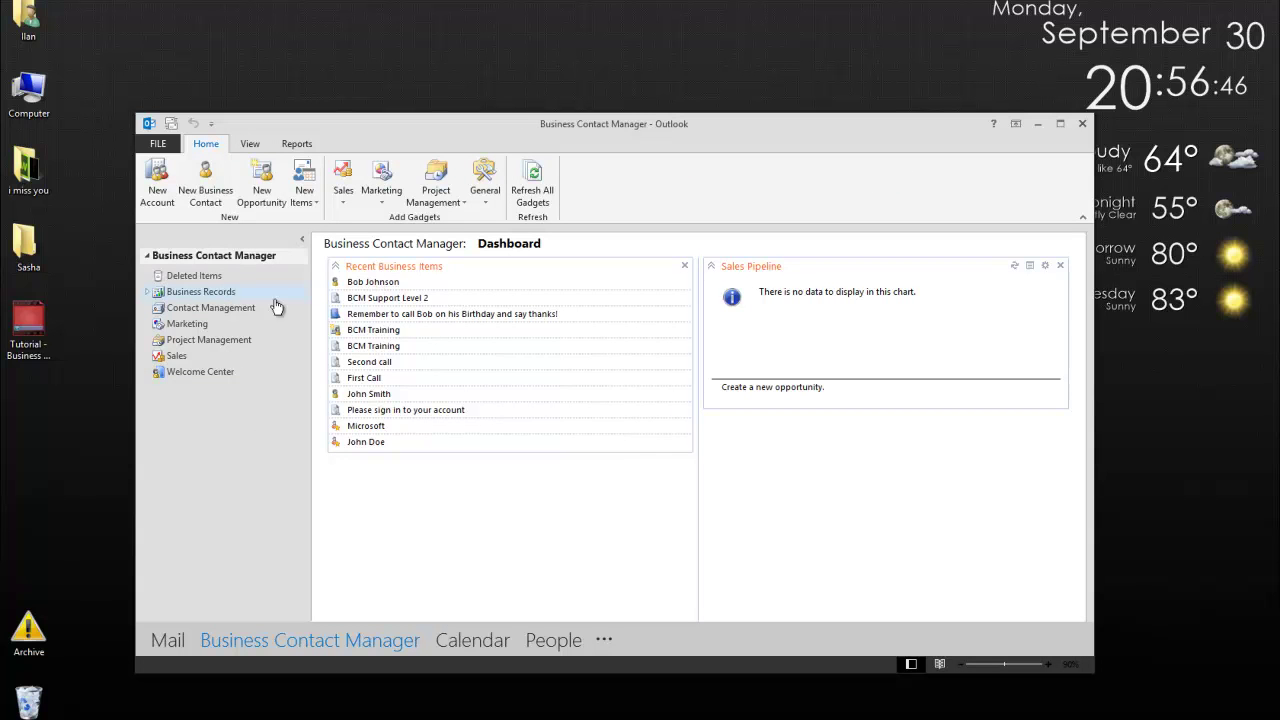
# Reopen the contact from Recent Business Items, view its History and select the First Call entry.
pyautogui.click(381, 282)
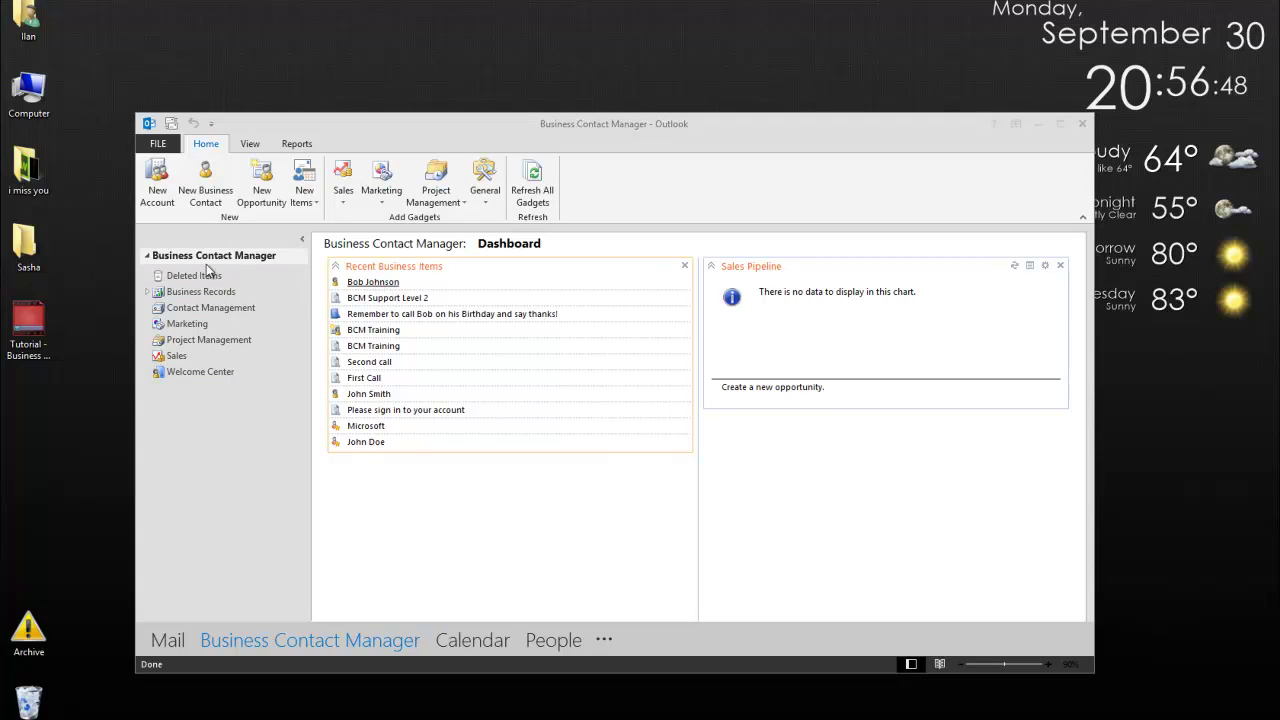
pyautogui.click(332, 175)
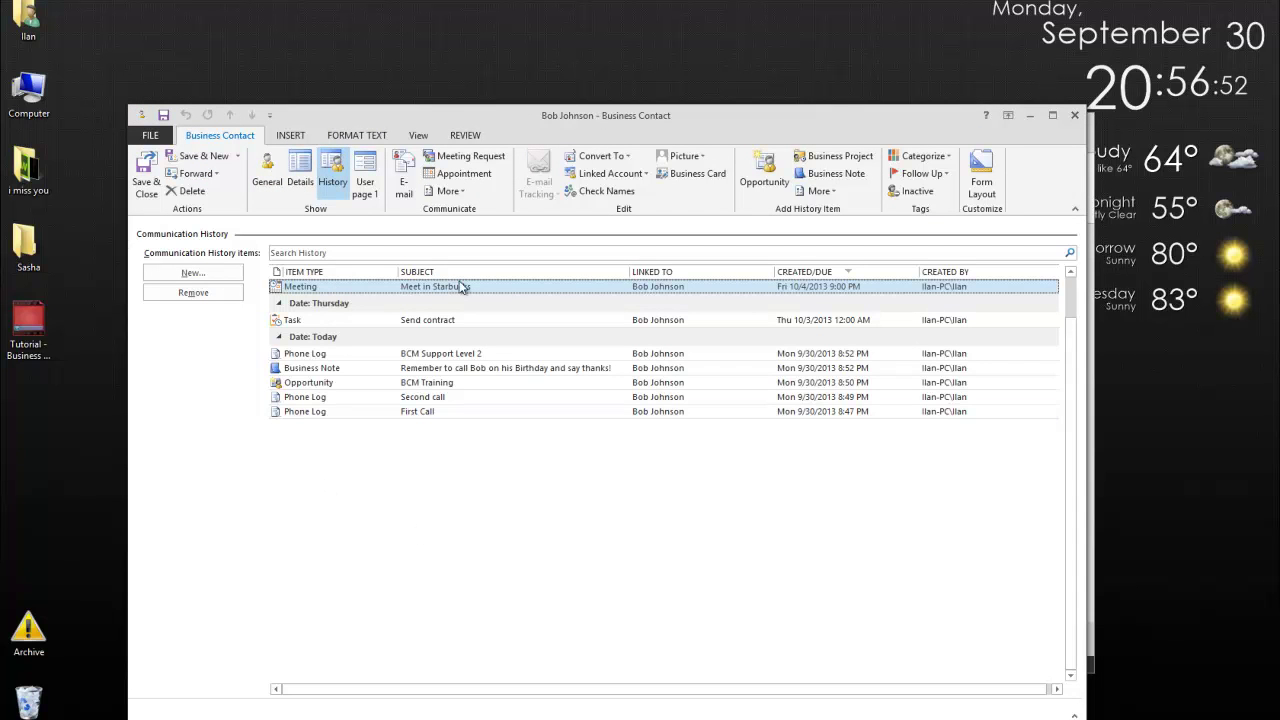
pyautogui.click(372, 413)
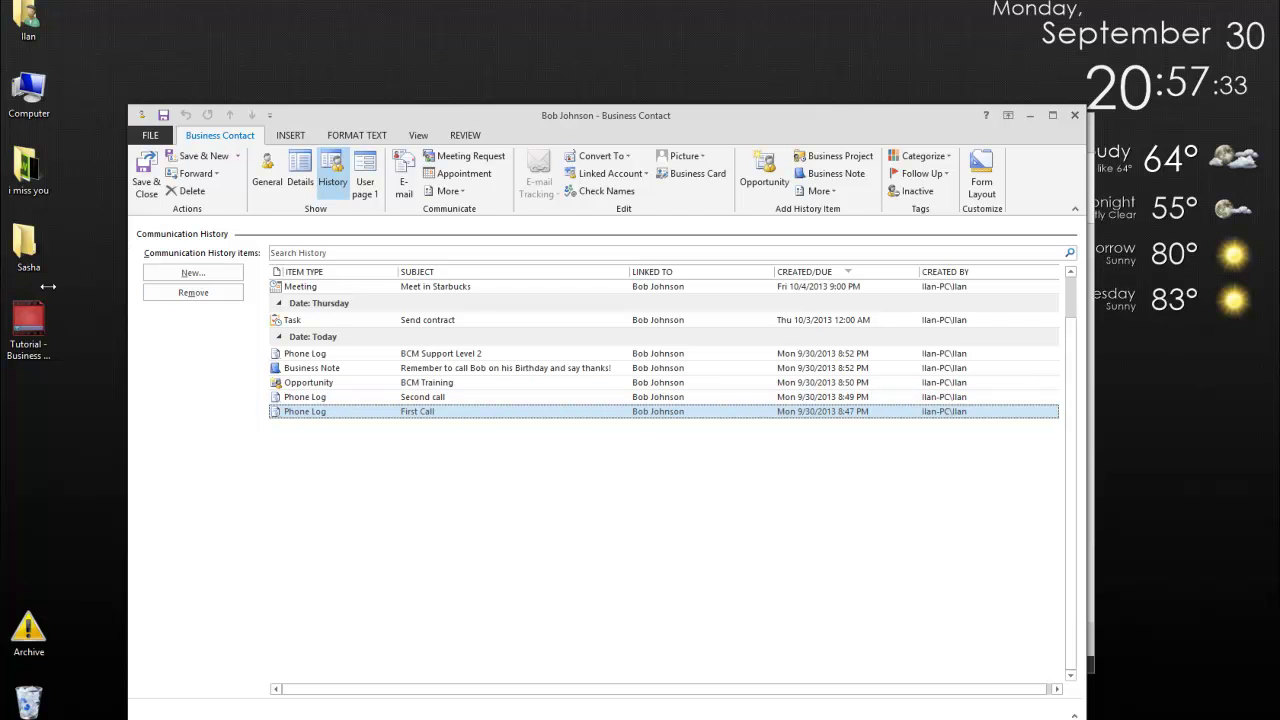
pyautogui.click(183, 276)
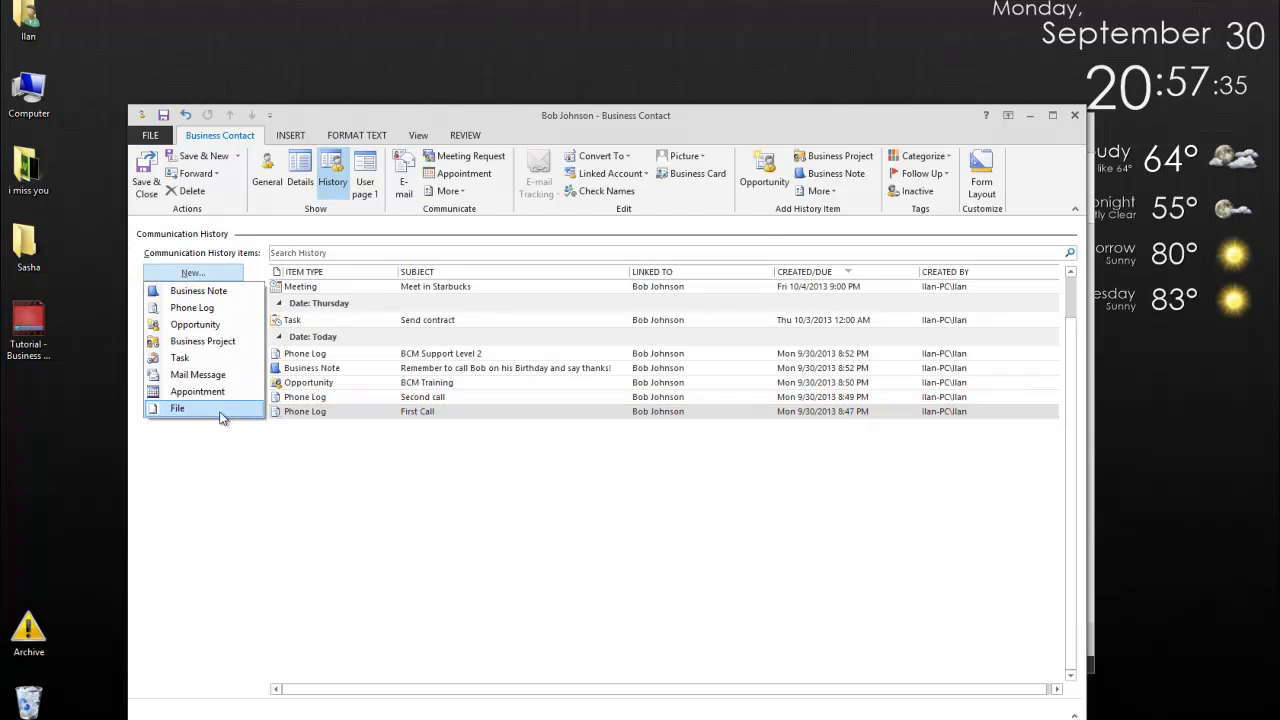
# Link the Office Business.ico file to the contact's communication history.
pyautogui.click(221, 412)
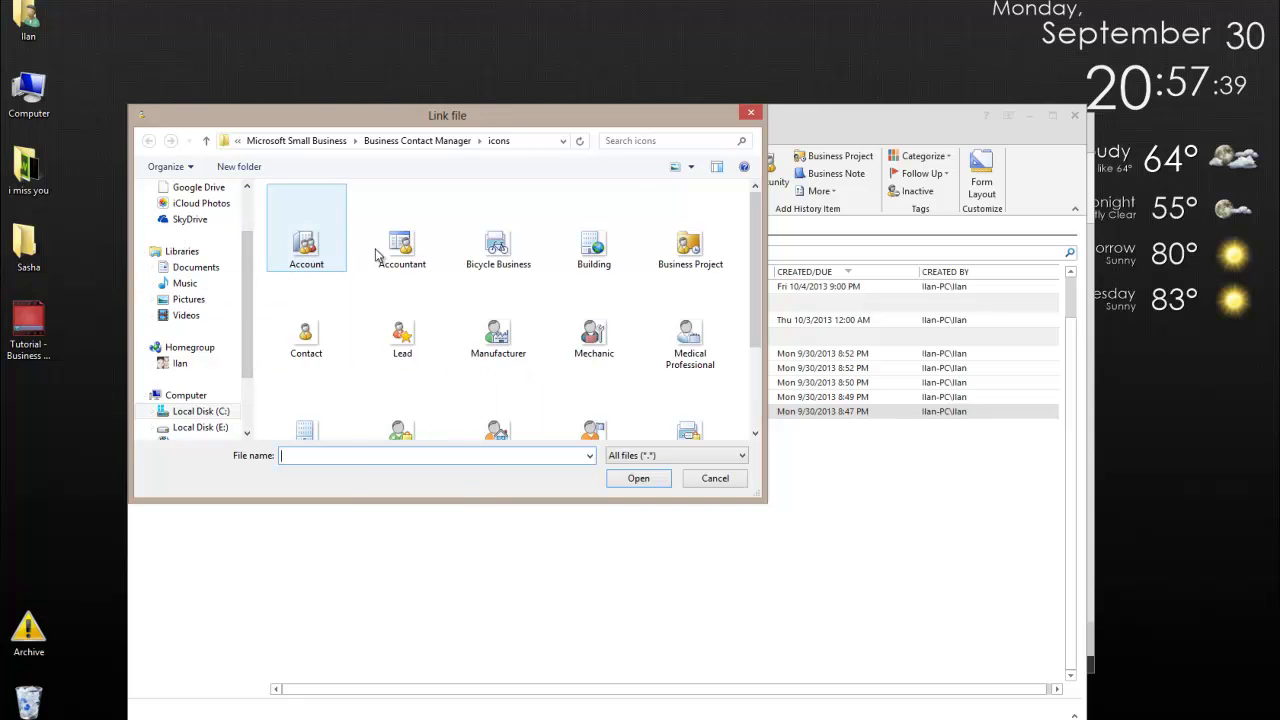
pyautogui.click(562, 300)
pyautogui.scroll(-3, 562, 300)
pyautogui.scroll(2, 576, 327)
pyautogui.scroll(-1, 576, 327)
pyautogui.doubleClick(306, 292)
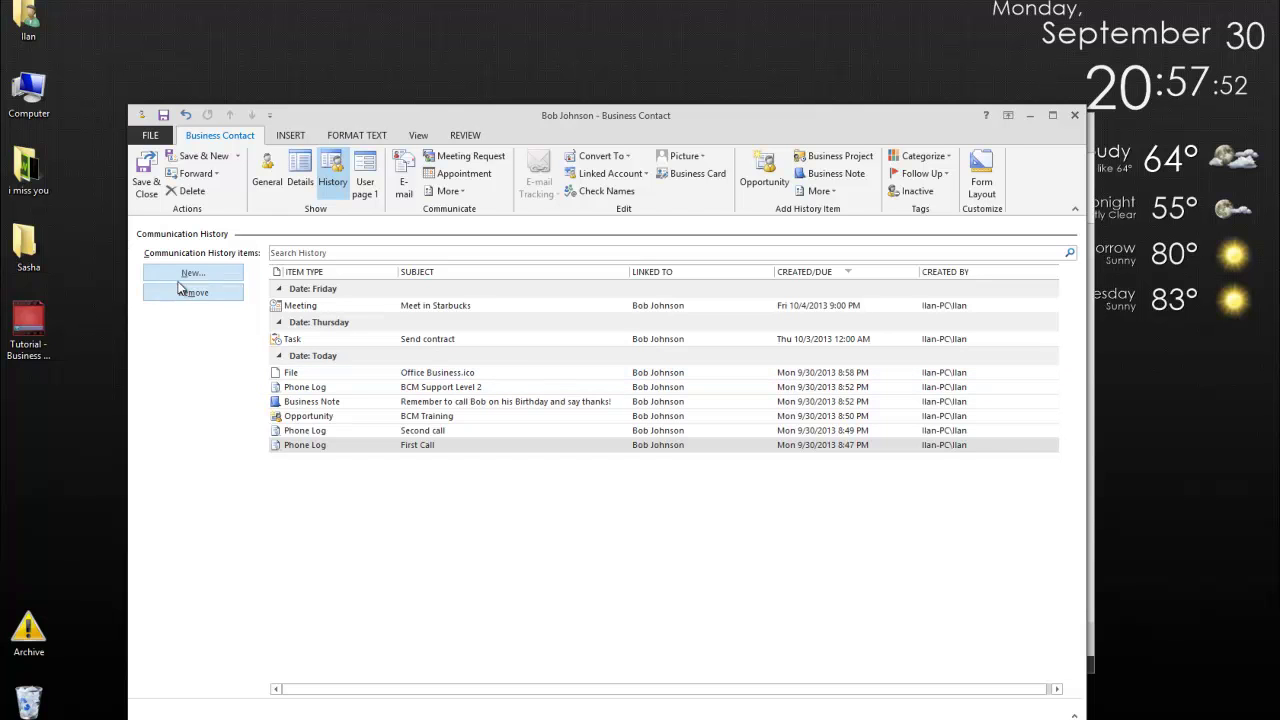
# Link the Retail Business.ico file to the history as well.
pyautogui.click(186, 274)
pyautogui.click(180, 408)
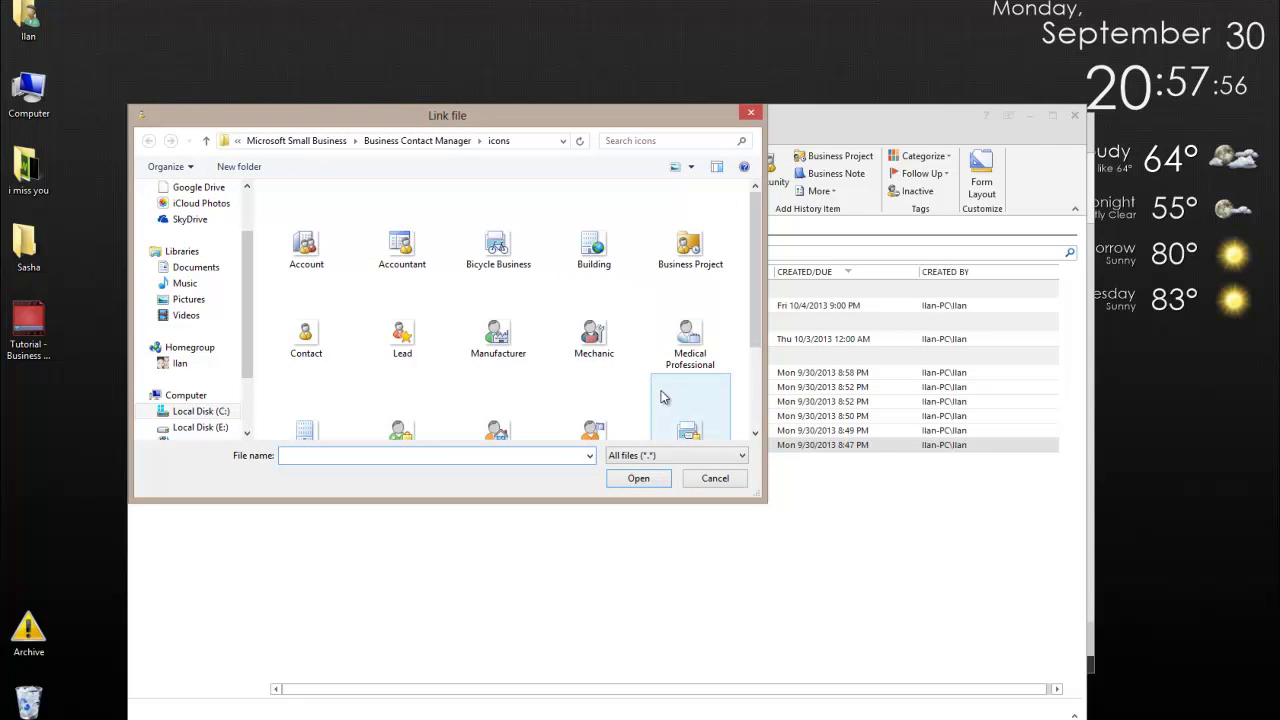
pyautogui.doubleClick(680, 415)
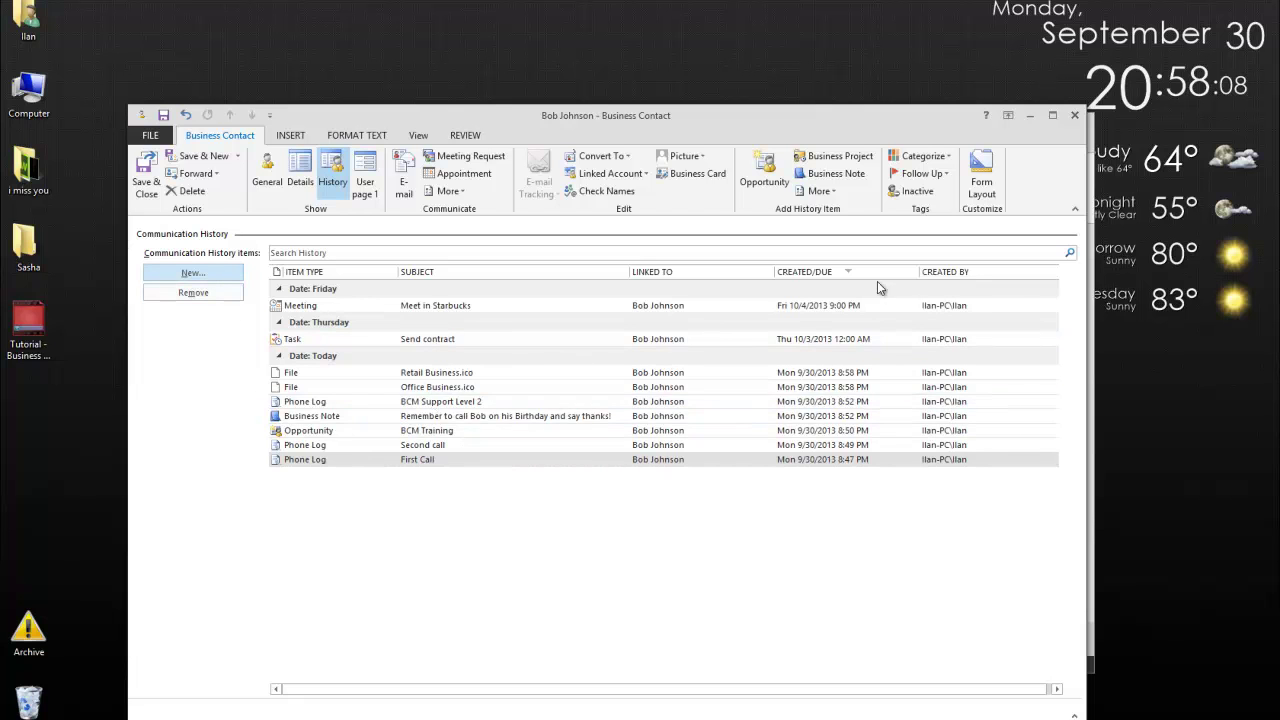
# Save the contact, review its attached files in the Contact Management preview, then reopen its History page.
pyautogui.click(146, 180)
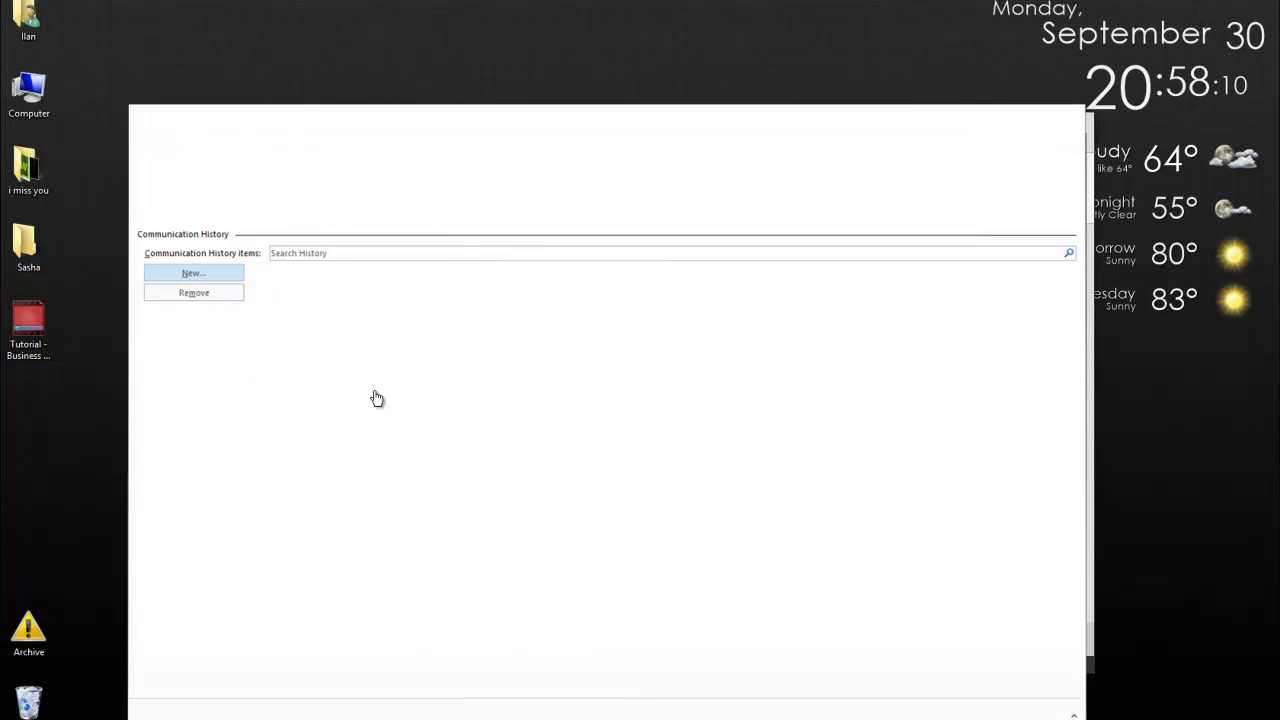
pyautogui.click(212, 308)
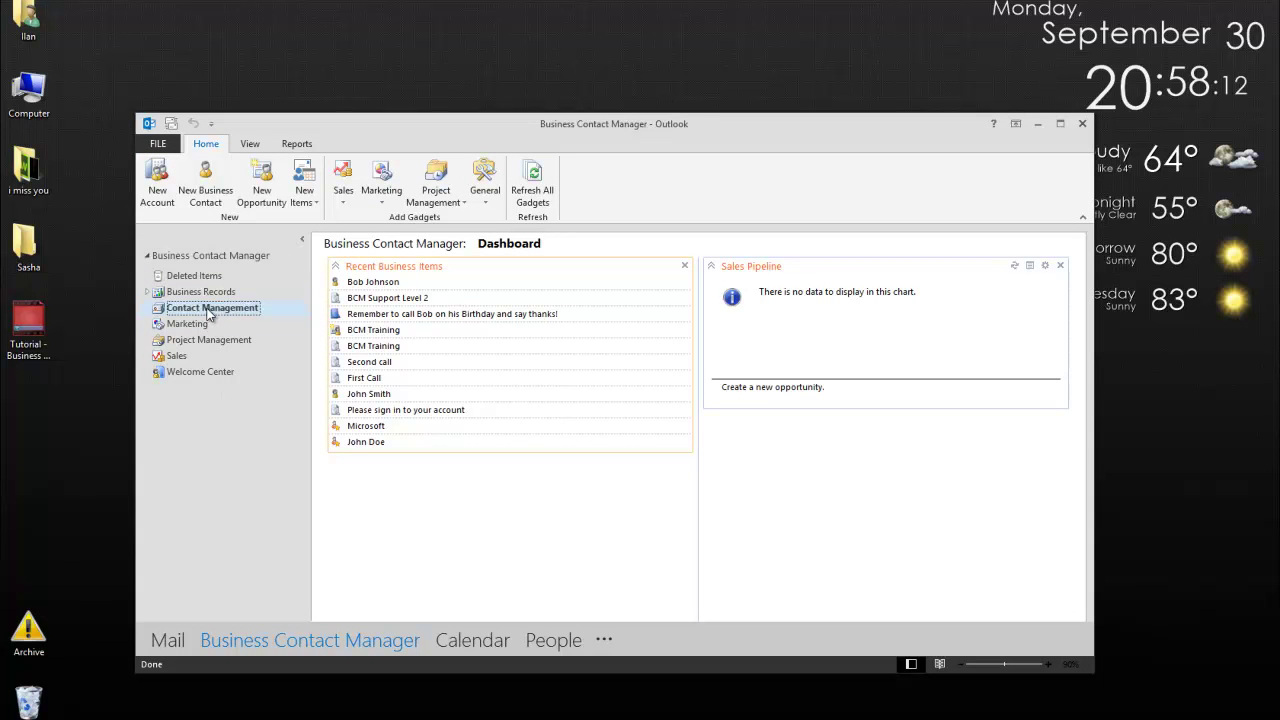
pyautogui.click(403, 345)
pyautogui.moveTo(893, 476); pyautogui.dragTo(893, 536)
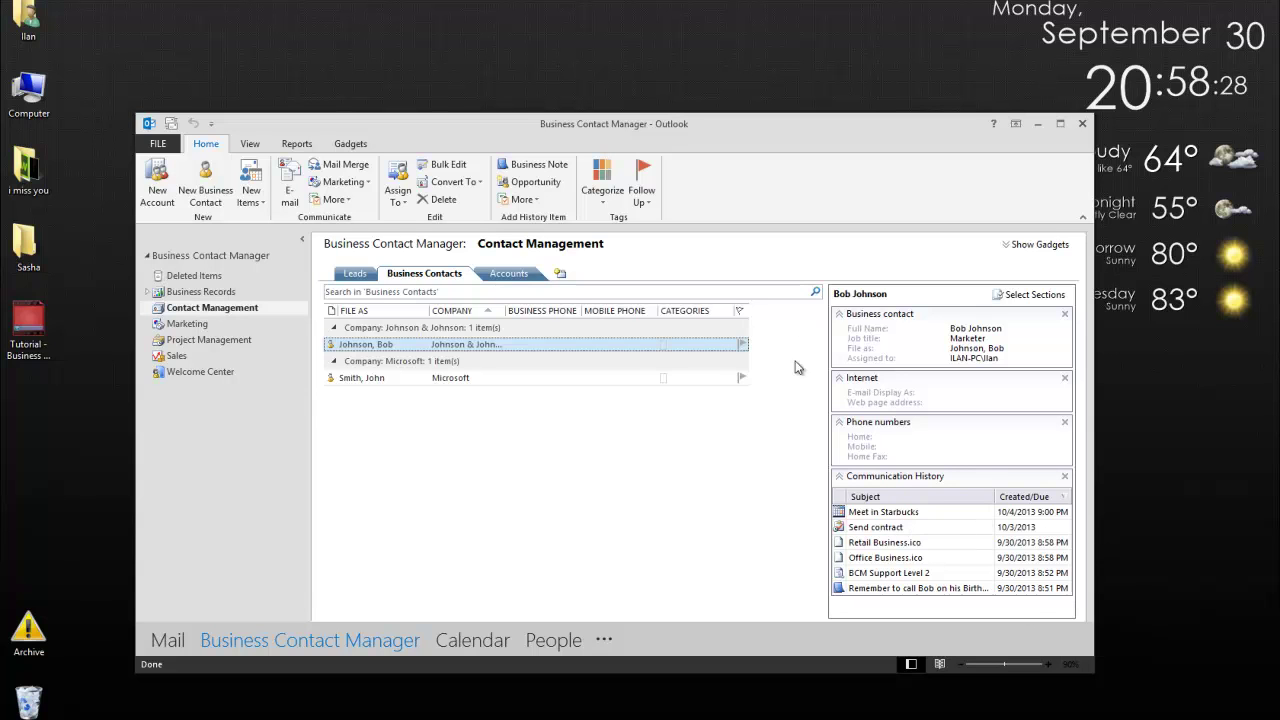
pyautogui.doubleClick(384, 344)
pyautogui.click(333, 182)
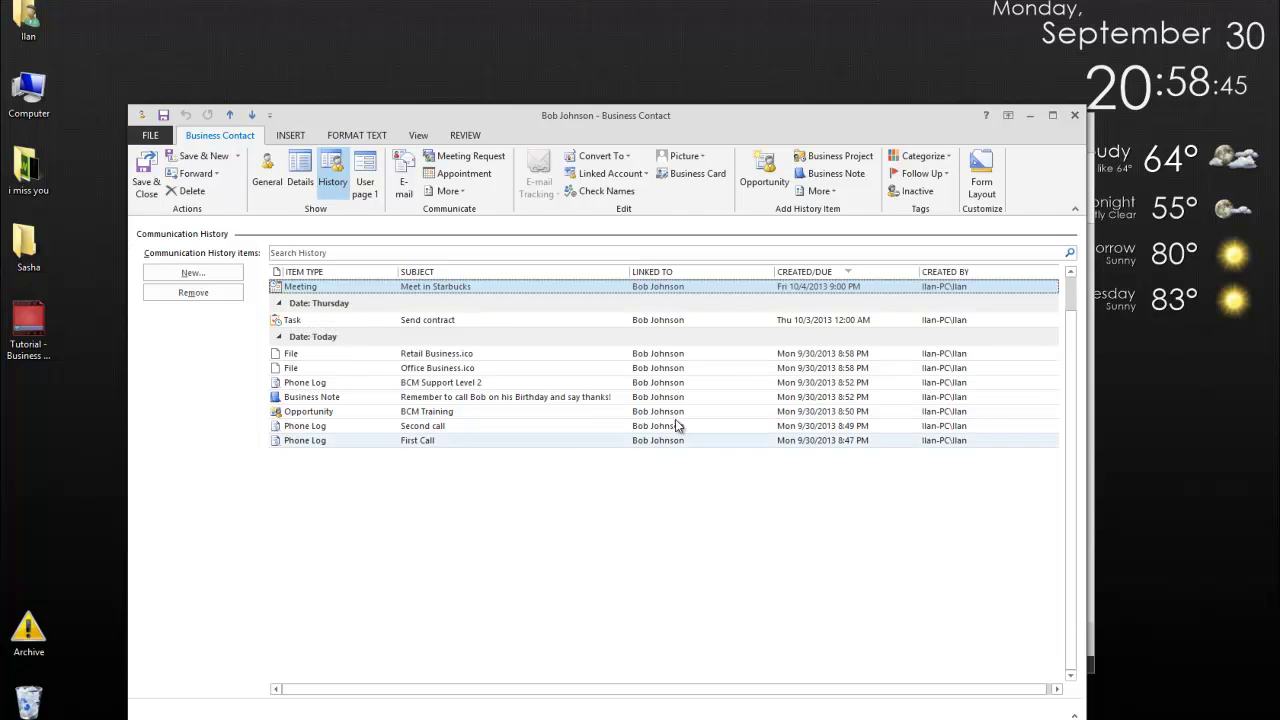
pyautogui.click(602, 157)
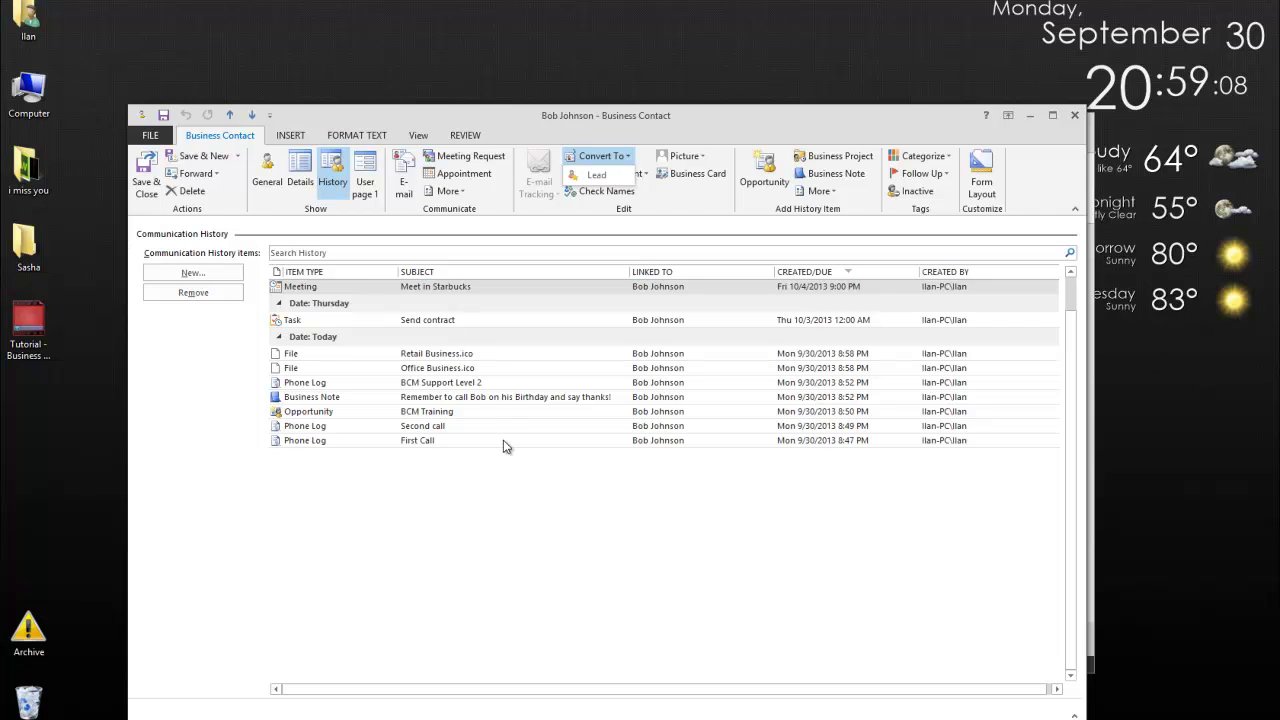
pyautogui.click(530, 479)
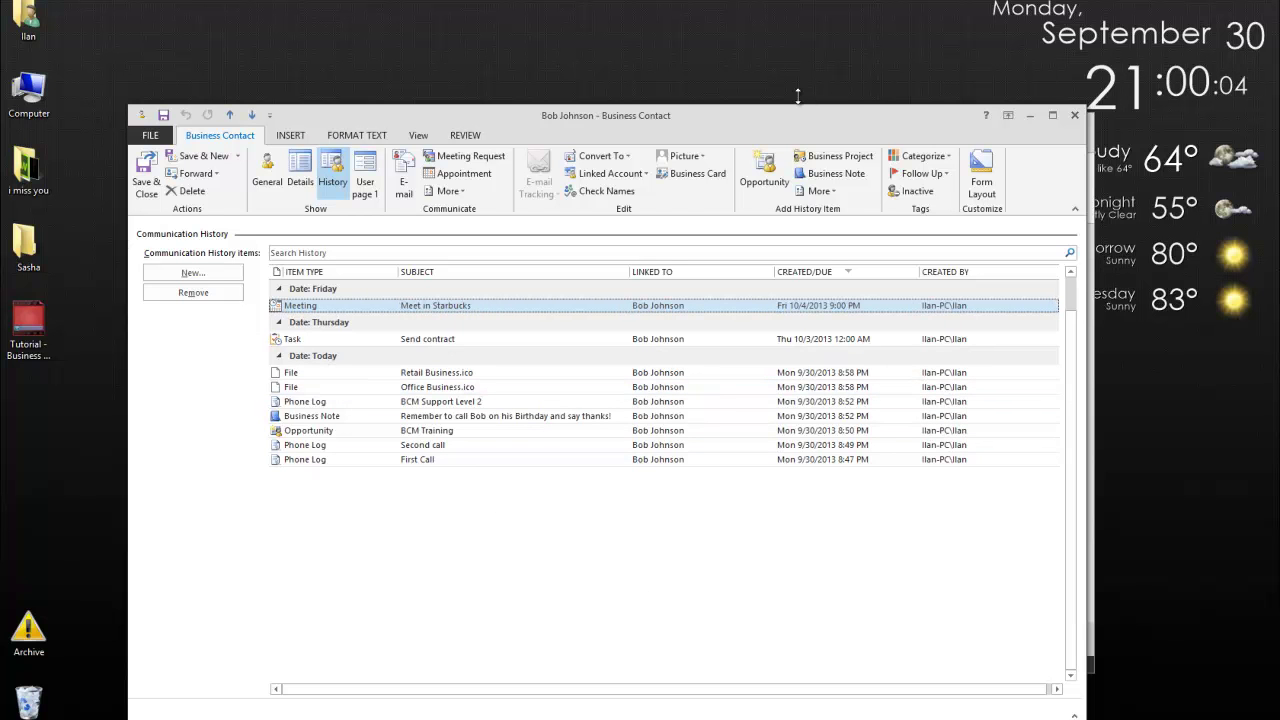
pyautogui.moveTo(827, 122); pyautogui.dragTo(790, 95)
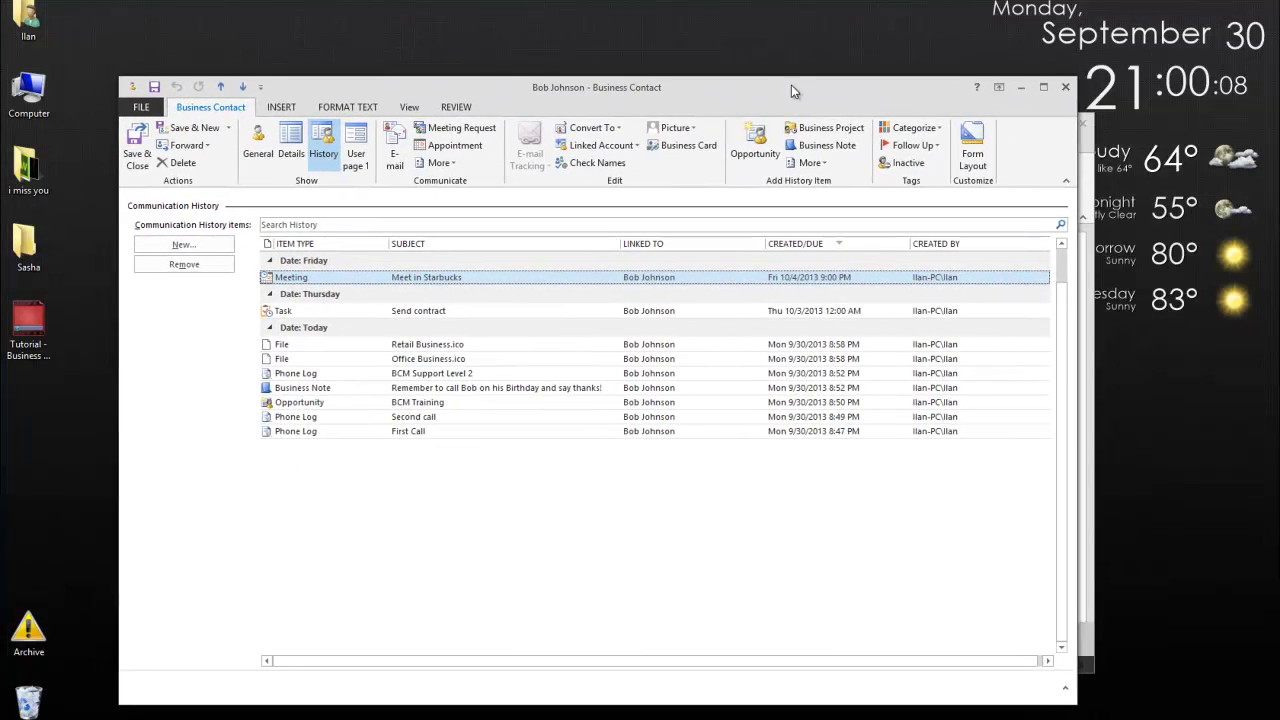
pyautogui.moveTo(794, 88); pyautogui.dragTo(803, 100)
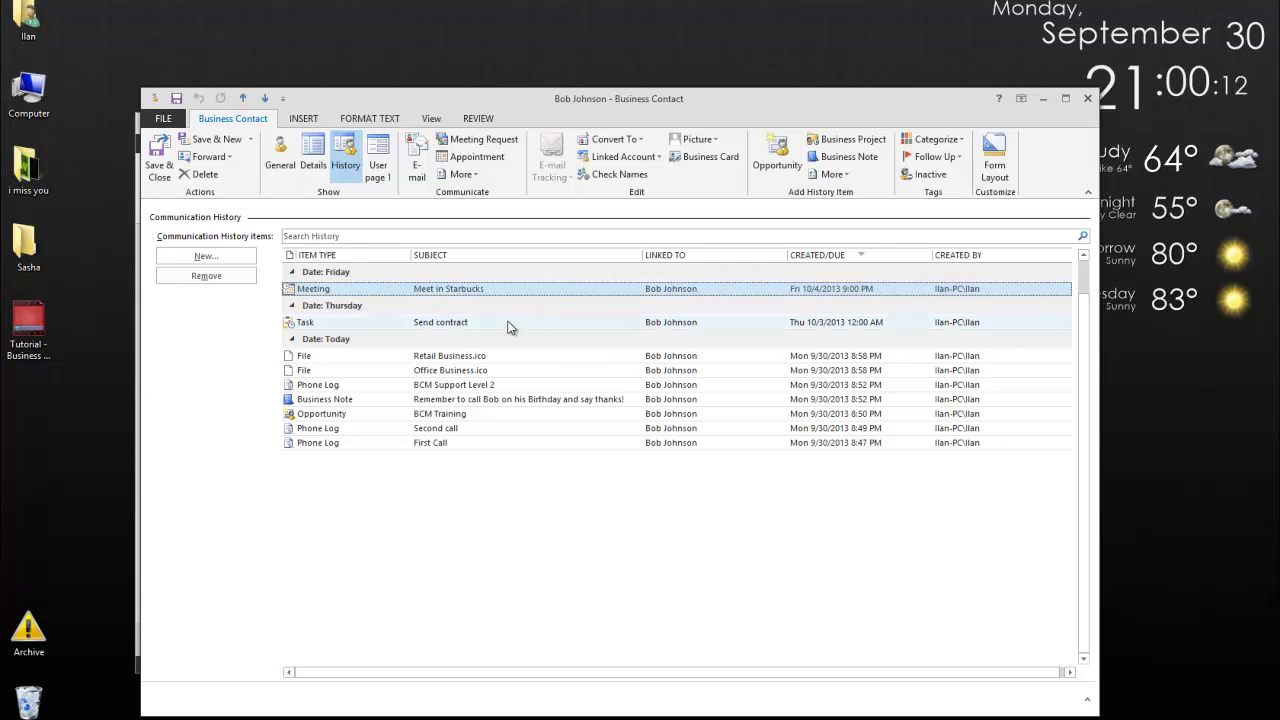